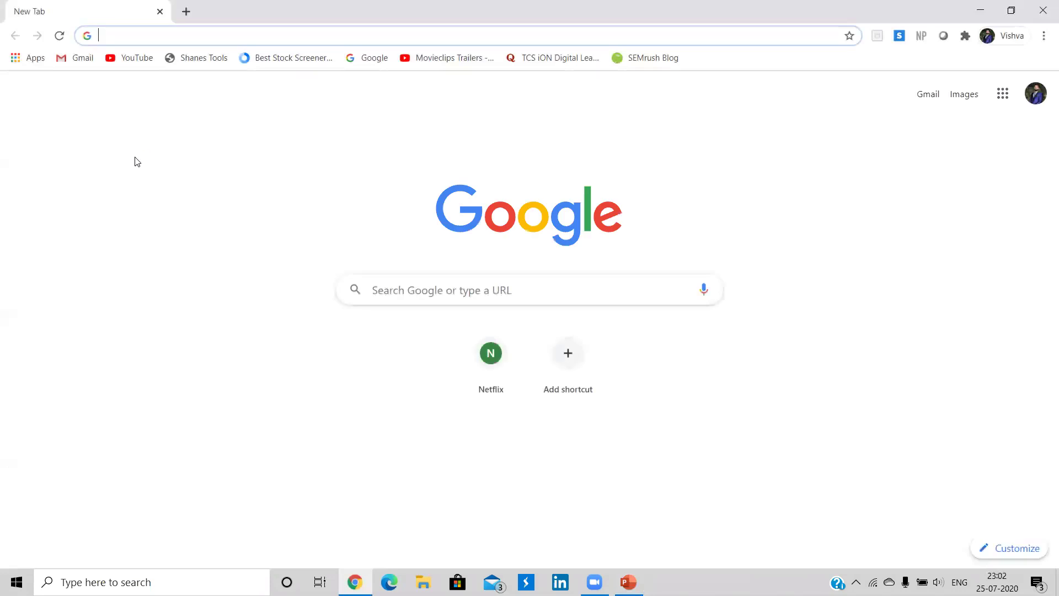
- Search 'jabref download', open jabref.org and go to the JabRef installer download
{"action": "type", "text": "jabref download"}
{"action": "key", "text": "Return"}
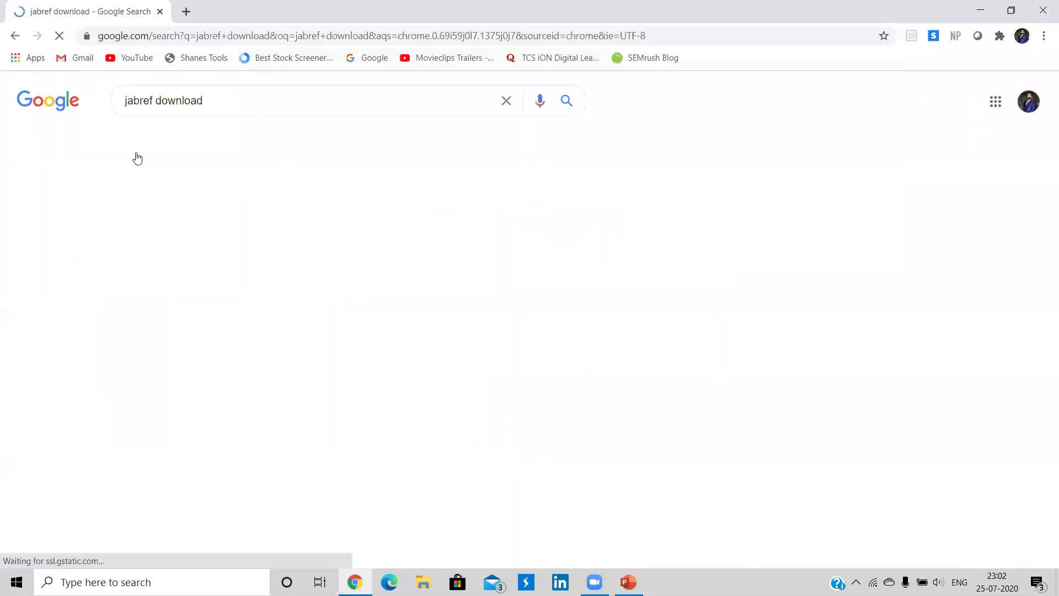
{"action": "left_click", "coordinate": [156, 224]}
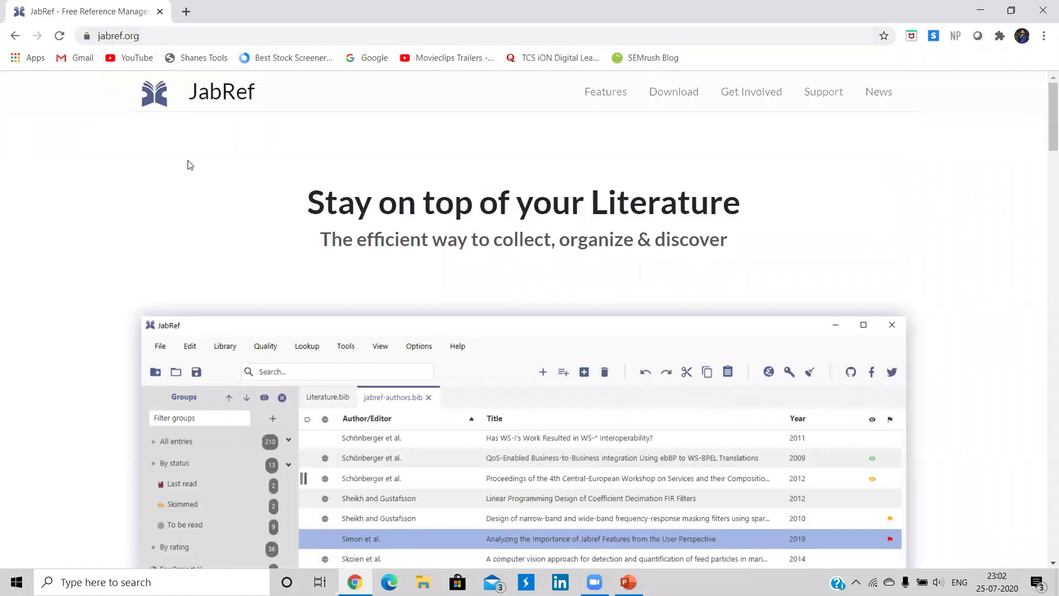
{"action": "scroll", "coordinate": [195, 197], "scroll_direction": "down", "scroll_amount": 6}
{"action": "scroll", "coordinate": [453, 175], "scroll_direction": "up", "scroll_amount": 2}
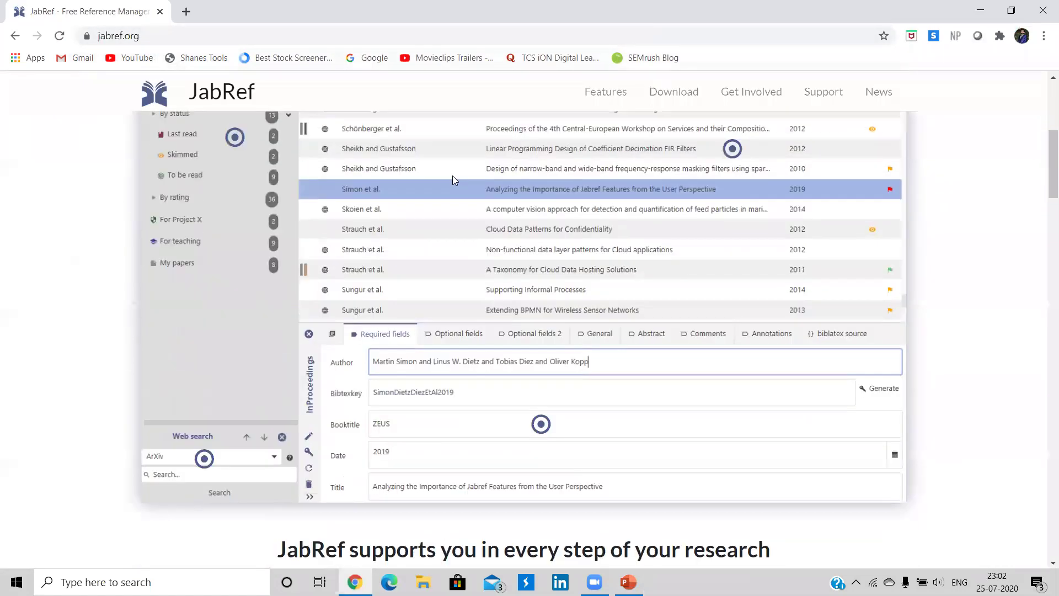
{"action": "scroll", "coordinate": [452, 175], "scroll_direction": "down", "scroll_amount": 5}
{"action": "left_click", "coordinate": [555, 360]}
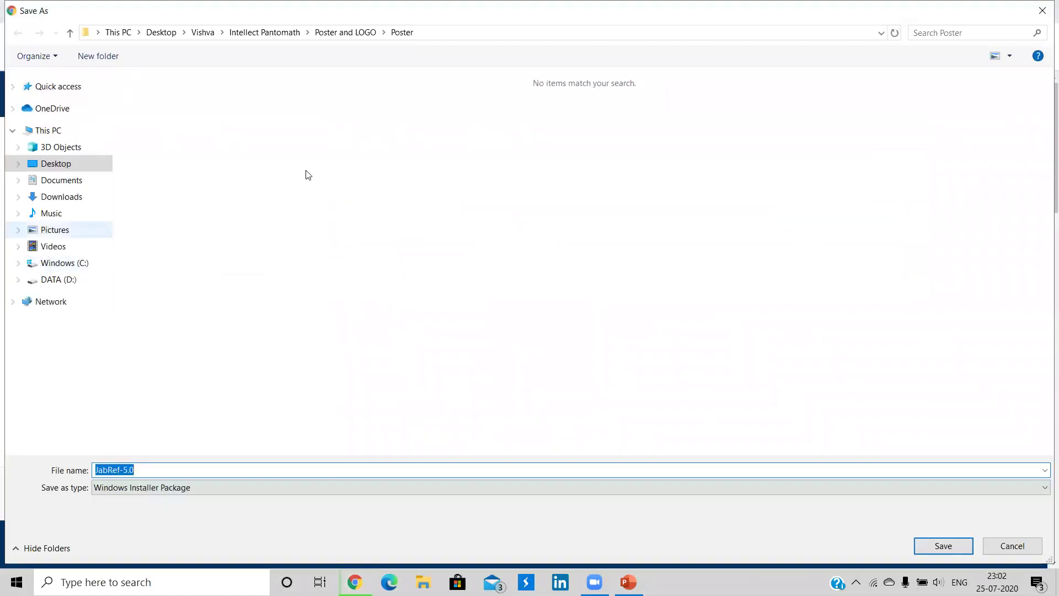
- Confirm the JabRef-5.0 installer is already in Downloads and cancel saving it again
{"action": "left_click", "coordinate": [78, 197]}
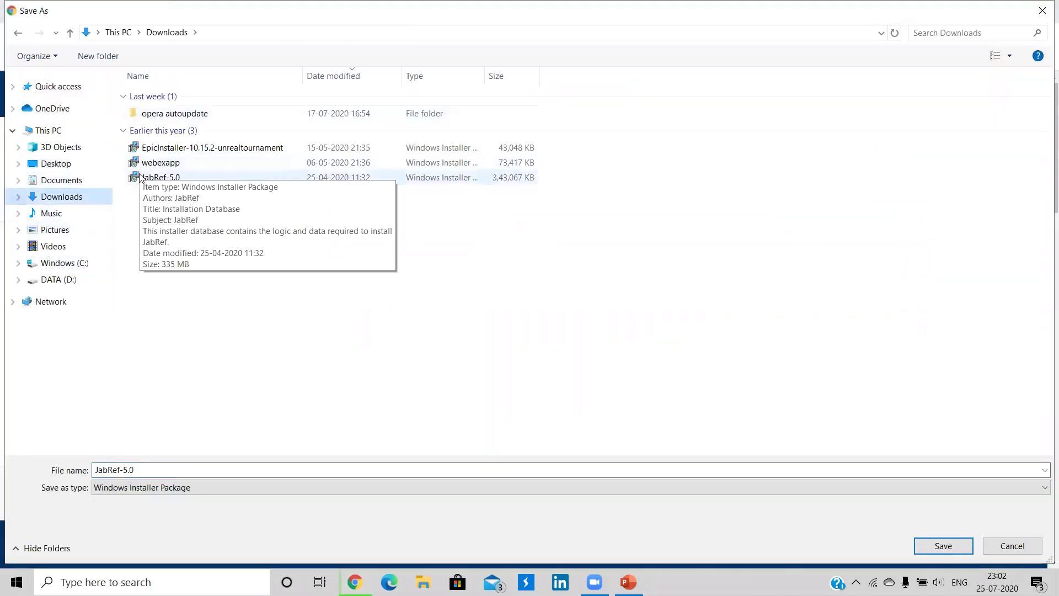
{"action": "left_click", "coordinate": [195, 178]}
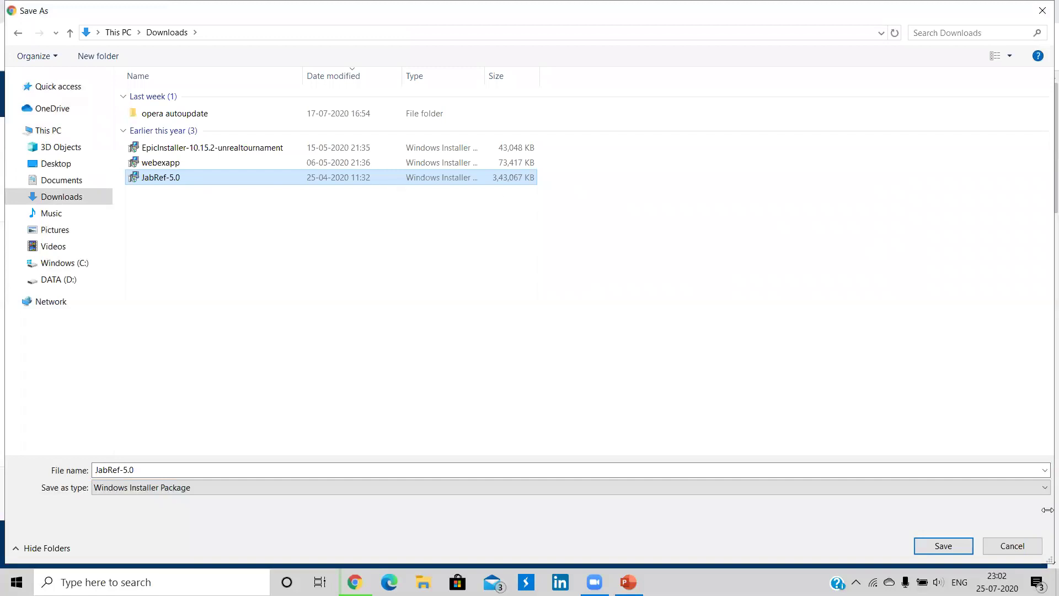
{"action": "left_click", "coordinate": [1012, 546]}
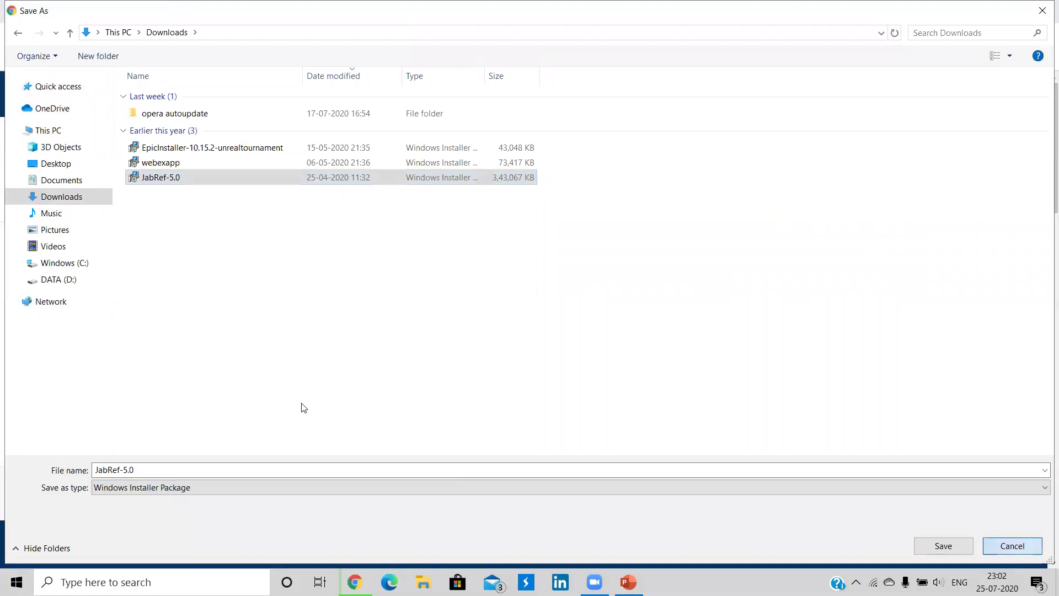
- Minimize the presentation so the Windows desktop with the JabRef shortcut shows
{"action": "scroll", "coordinate": [305, 350], "scroll_direction": "down", "scroll_amount": 5}
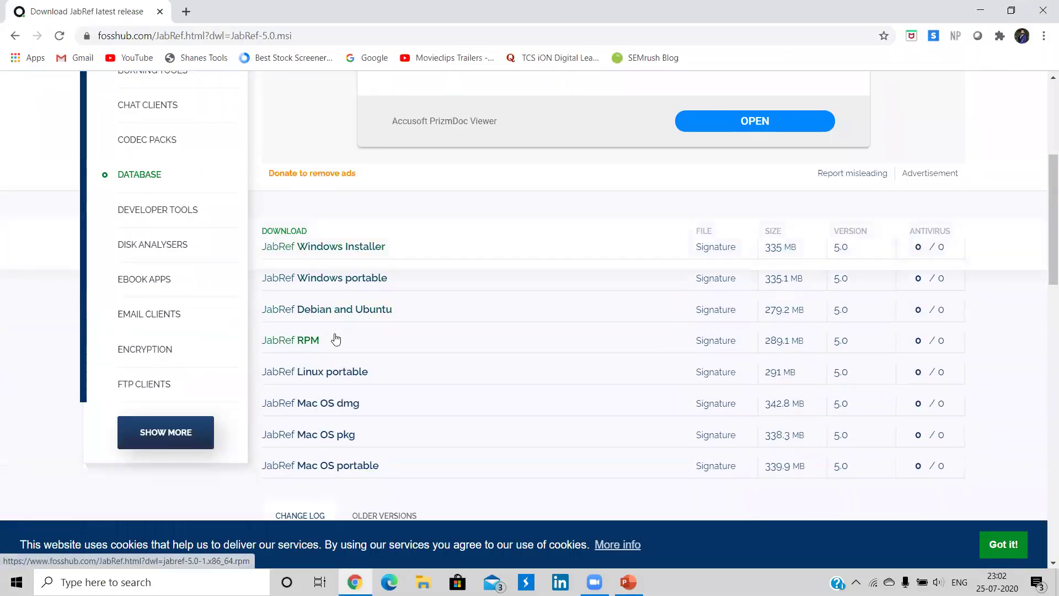
{"action": "scroll", "coordinate": [272, 296], "scroll_direction": "down", "scroll_amount": 1}
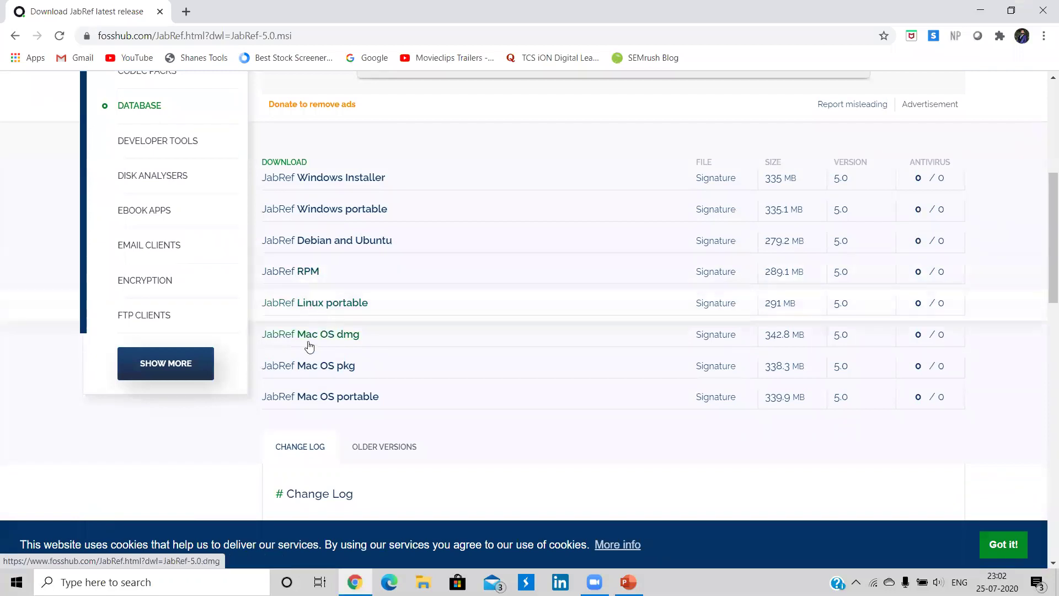
{"action": "scroll", "coordinate": [353, 309], "scroll_direction": "up", "scroll_amount": 3}
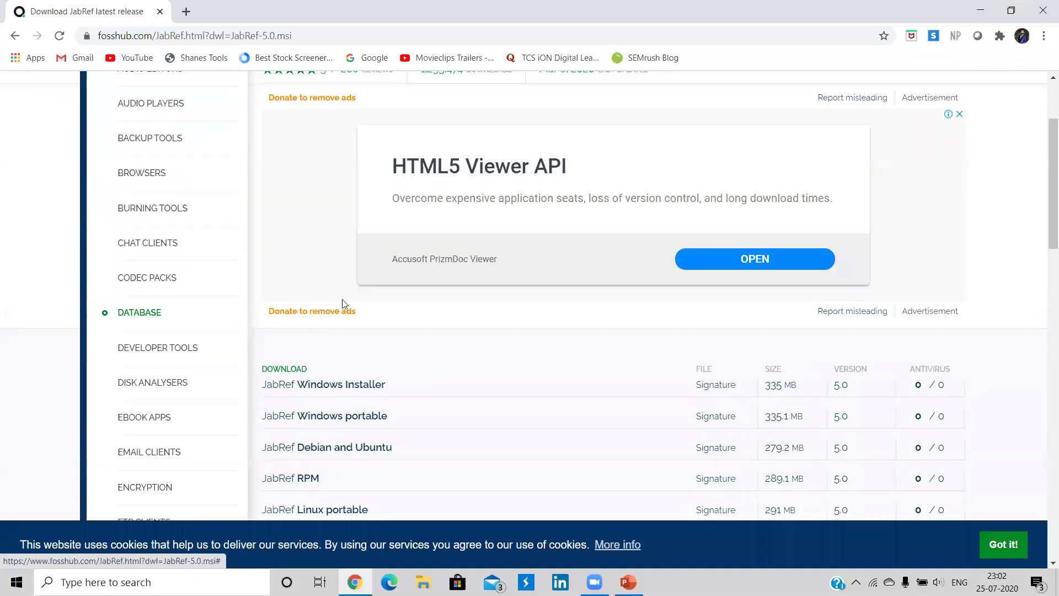
{"action": "scroll", "coordinate": [374, 350], "scroll_direction": "down", "scroll_amount": 2}
{"action": "scroll", "coordinate": [497, 298], "scroll_direction": "up", "scroll_amount": 3}
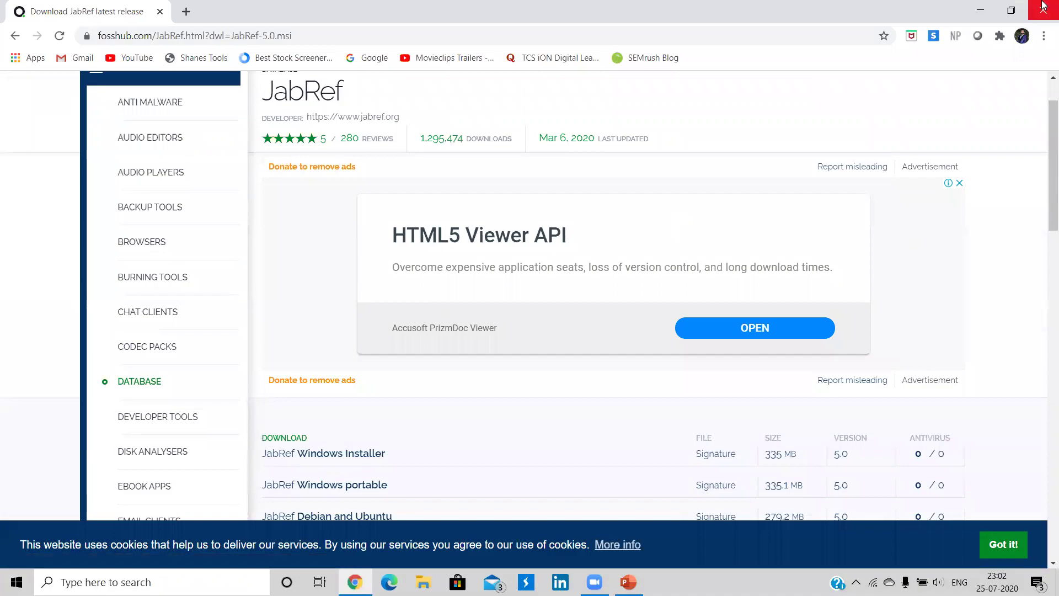
{"action": "key", "text": "alt+Tab"}
{"action": "left_click", "coordinate": [978, 14]}
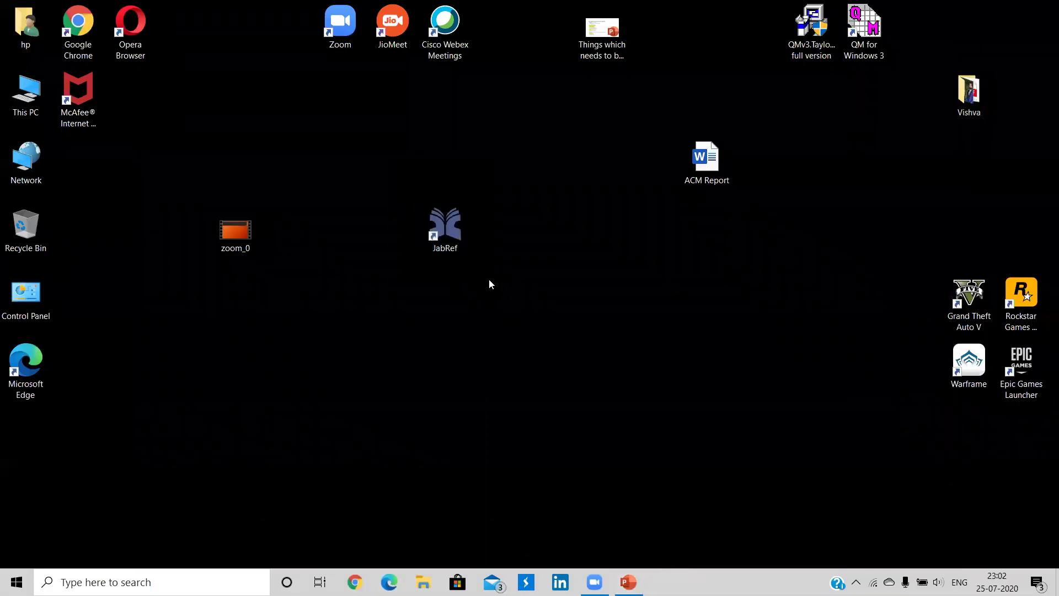
- Launch JabRef from its desktop shortcut, opening an empty untitled library
{"action": "double_click", "coordinate": [455, 239]}
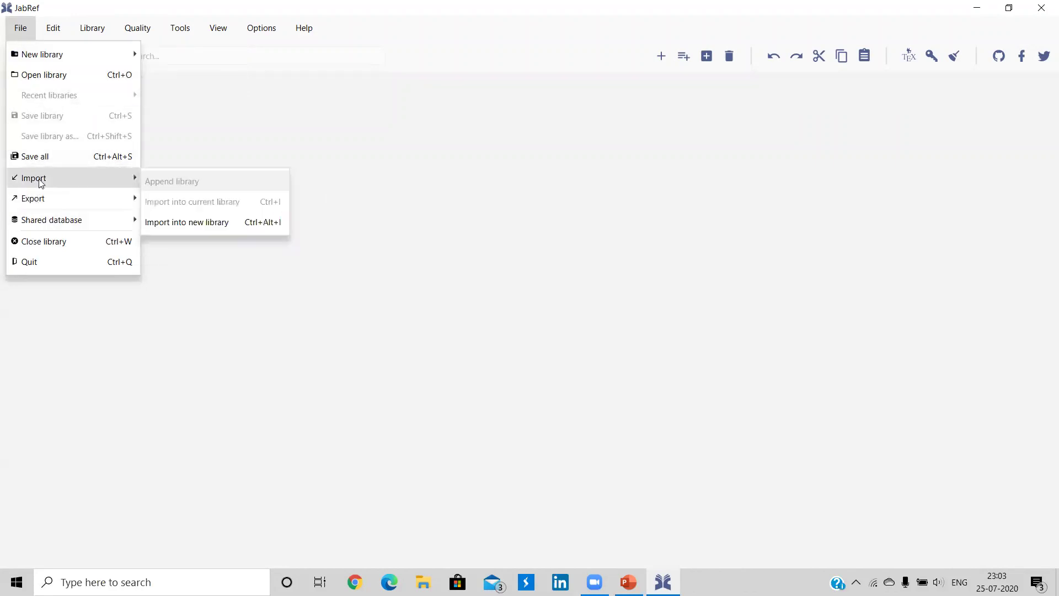
{"action": "mouse_move", "coordinate": [42, 199]}
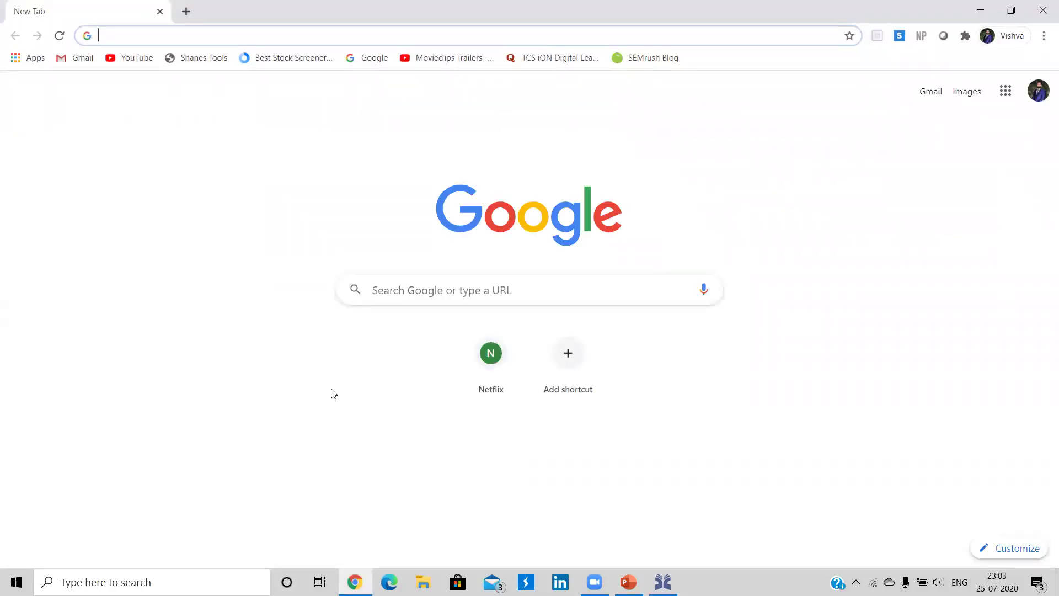
- Search 'asphalt compaction machine research paper' and open its Scholarly articles results in Google Scholar
{"action": "type", "text": "as"}
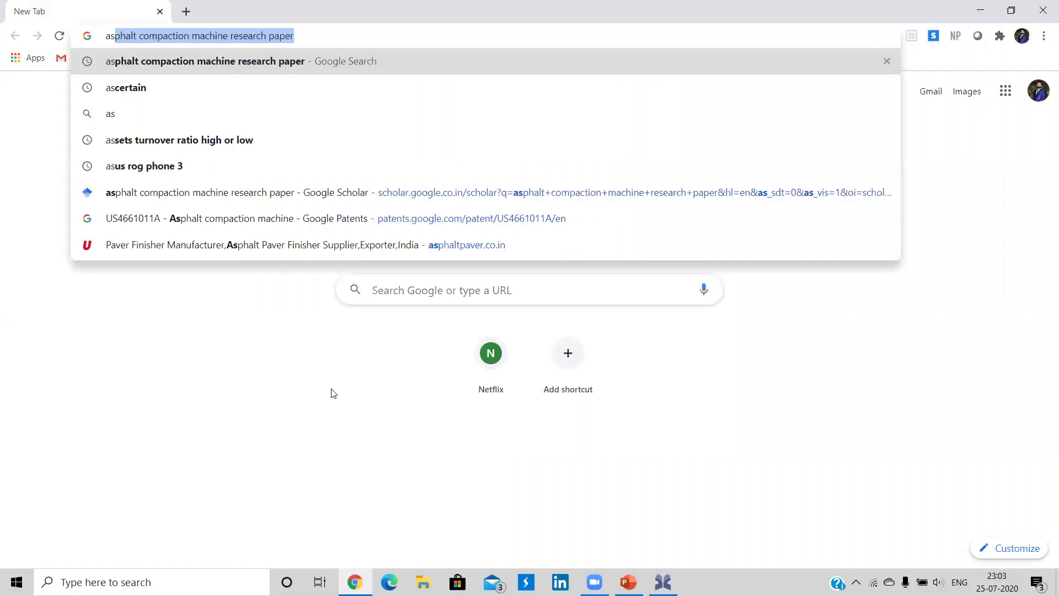
{"action": "key", "text": "Return"}
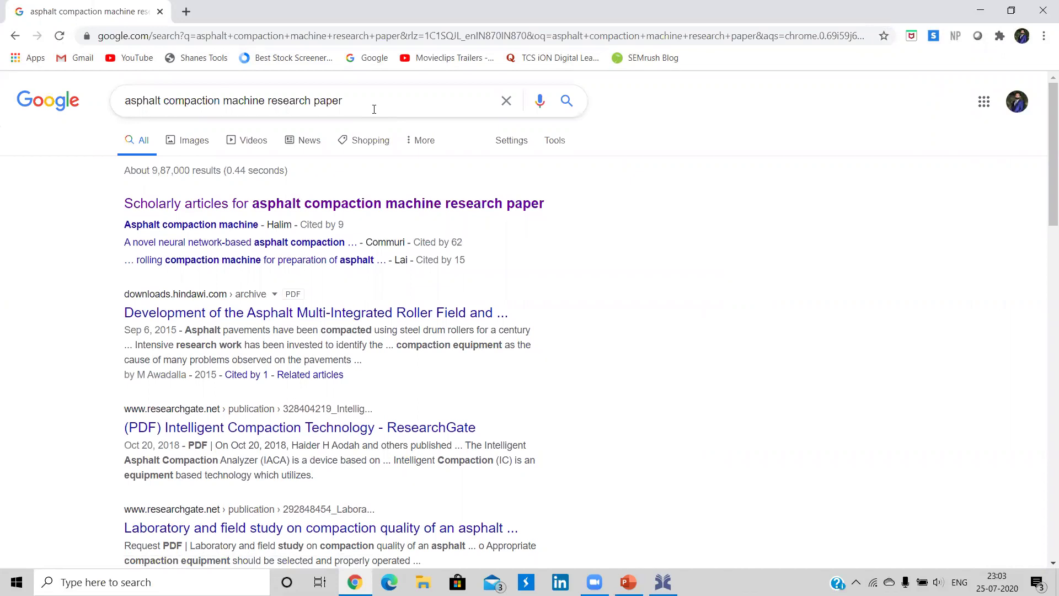
{"action": "left_click_drag", "start_coordinate": [348, 103], "coordinate": [269, 107]}
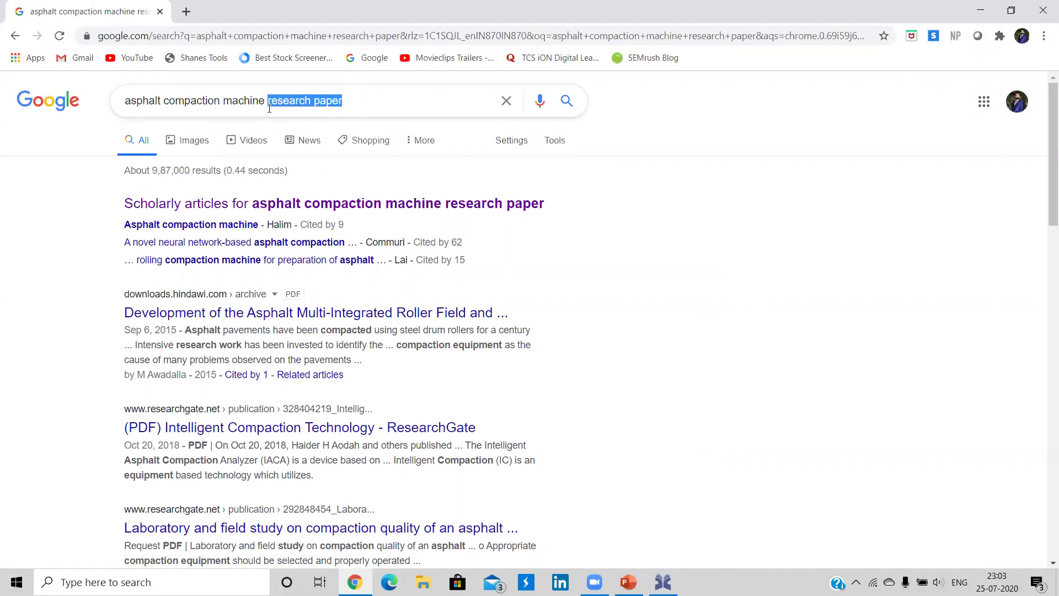
{"action": "left_click", "coordinate": [346, 105]}
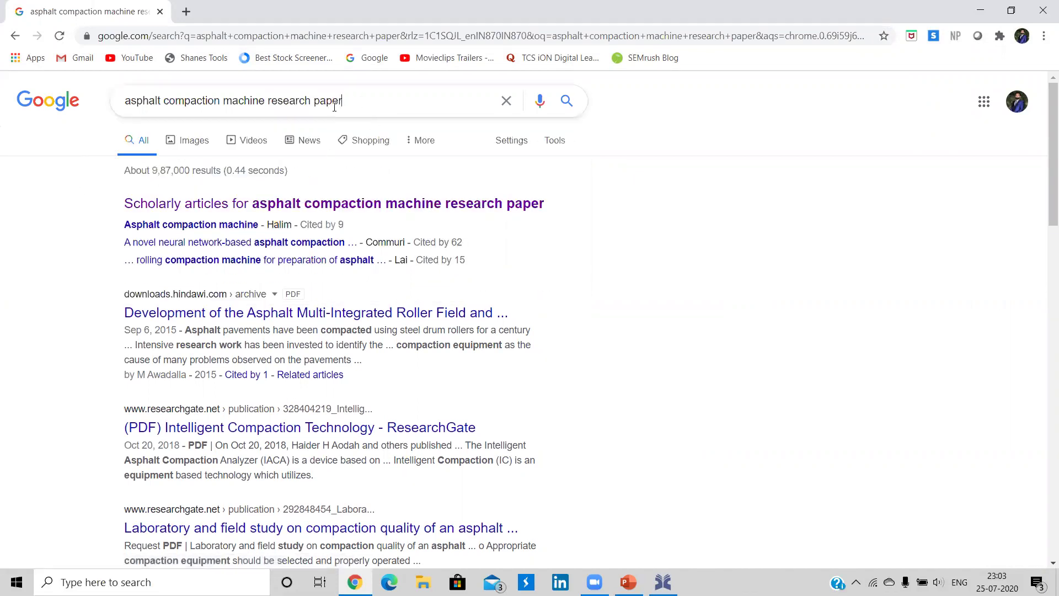
{"action": "left_click_drag", "start_coordinate": [343, 105], "coordinate": [269, 106]}
{"action": "left_click", "coordinate": [17, 202]}
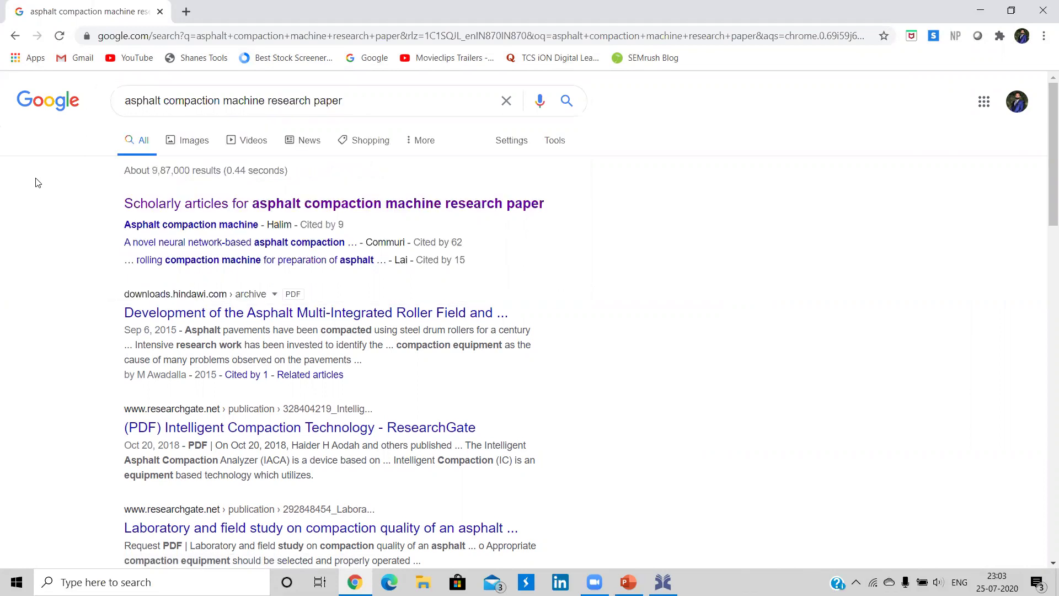
{"action": "left_click", "coordinate": [150, 211]}
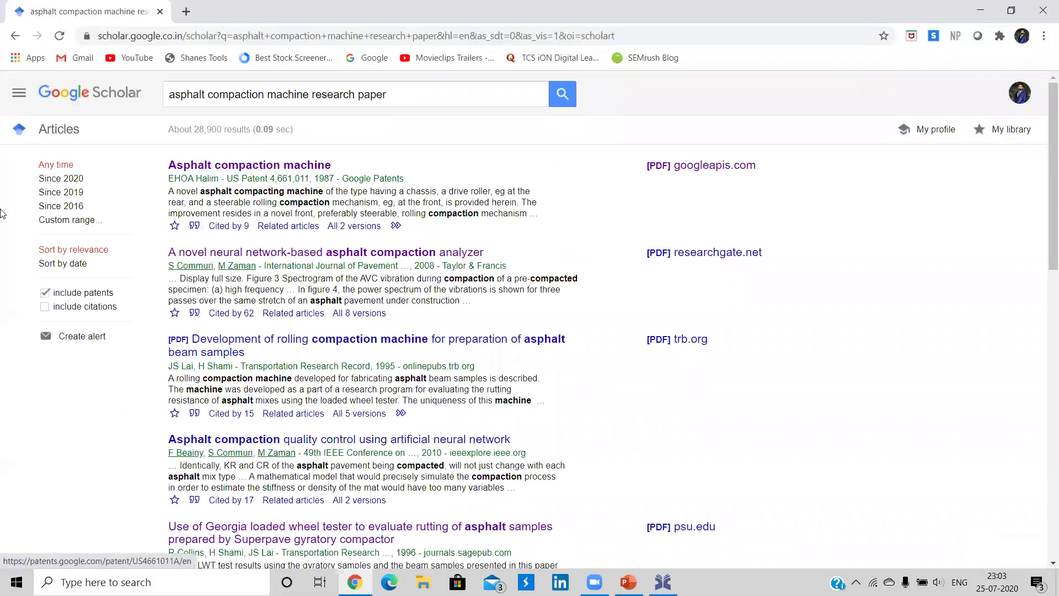
{"action": "scroll", "coordinate": [219, 253], "scroll_direction": "down", "scroll_amount": 12}
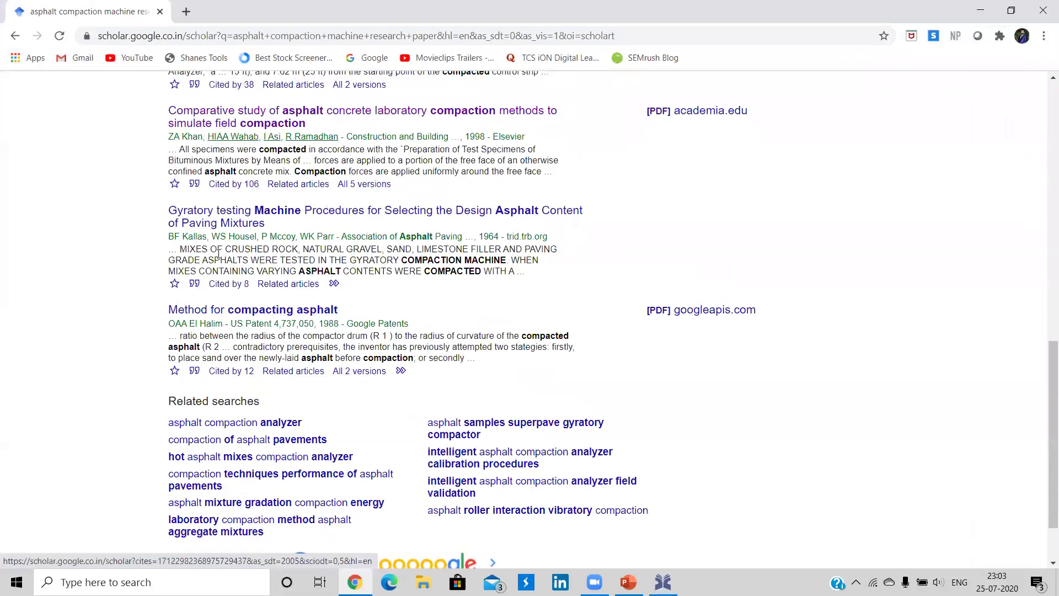
{"action": "scroll", "coordinate": [218, 254], "scroll_direction": "up", "scroll_amount": 10}
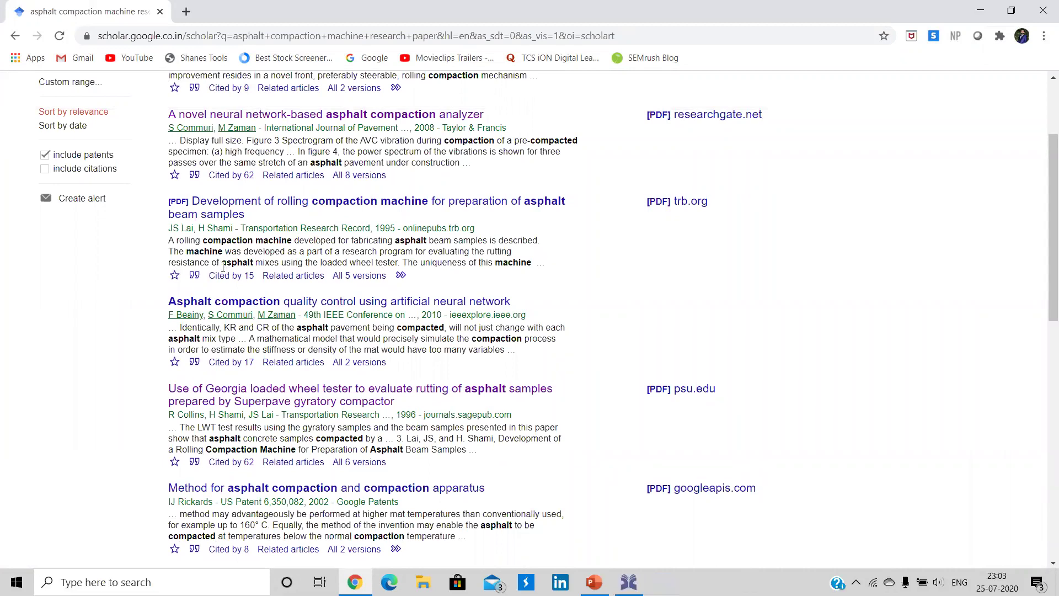
{"action": "scroll", "coordinate": [223, 267], "scroll_direction": "up", "scroll_amount": 3}
{"action": "scroll", "coordinate": [226, 260], "scroll_direction": "down", "scroll_amount": 1}
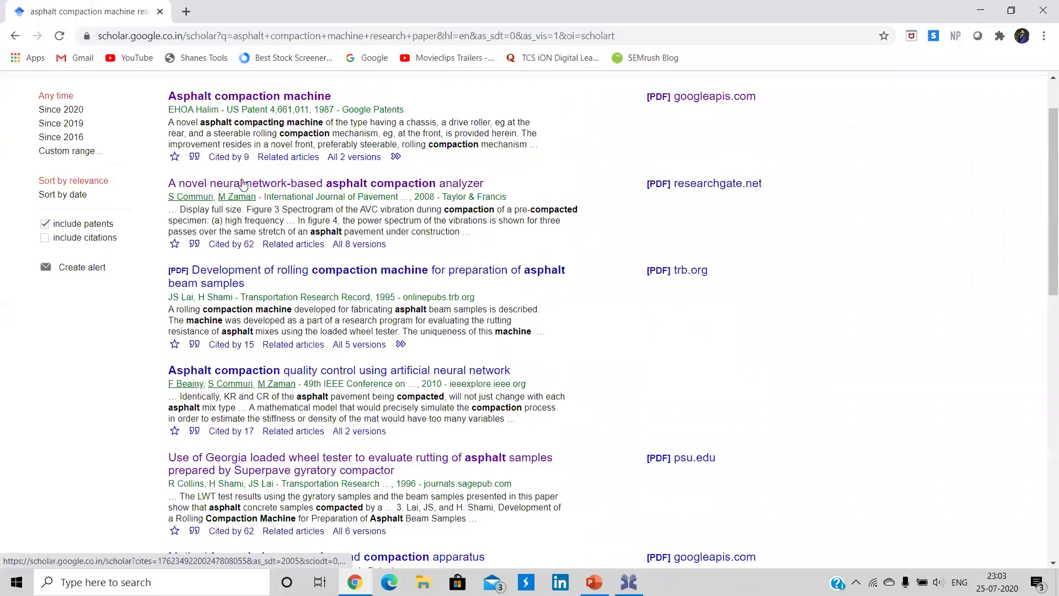
- Open the neural network analyzer, Georgia wheel tester and comparative study papers in new tabs
{"action": "right_click", "coordinate": [273, 184]}
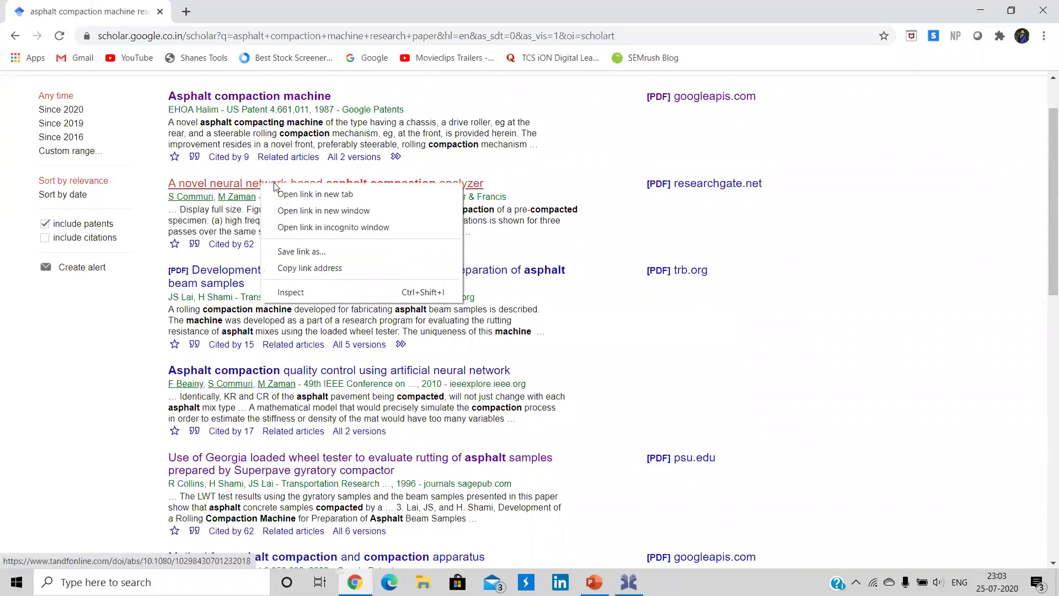
{"action": "left_click", "coordinate": [289, 193]}
{"action": "scroll", "coordinate": [267, 238], "scroll_direction": "down", "scroll_amount": 1}
{"action": "scroll", "coordinate": [267, 237], "scroll_direction": "down", "scroll_amount": 1}
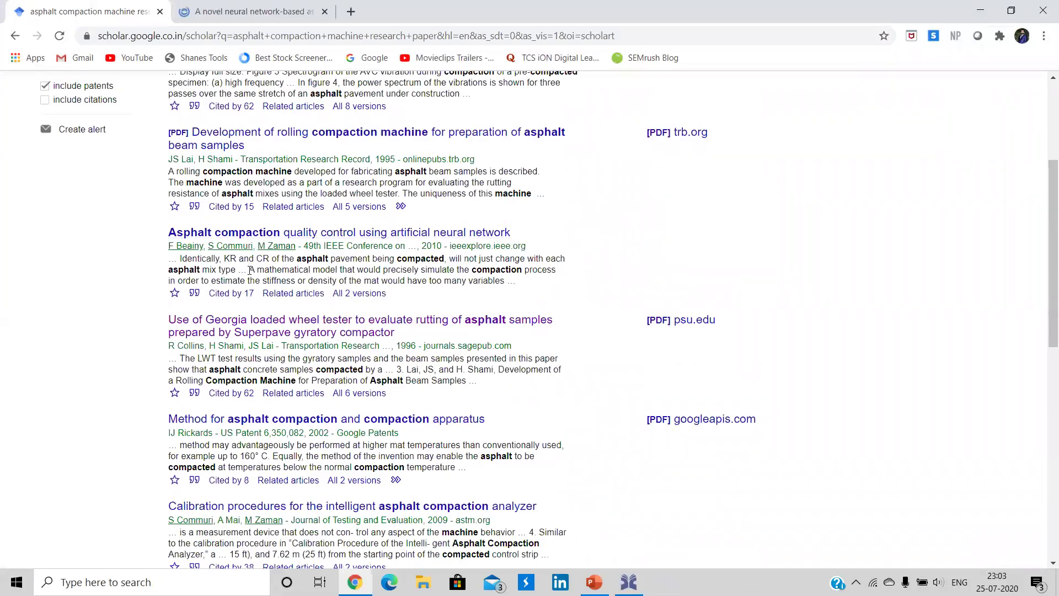
{"action": "scroll", "coordinate": [271, 395], "scroll_direction": "down", "scroll_amount": 2}
{"action": "right_click", "coordinate": [303, 193]}
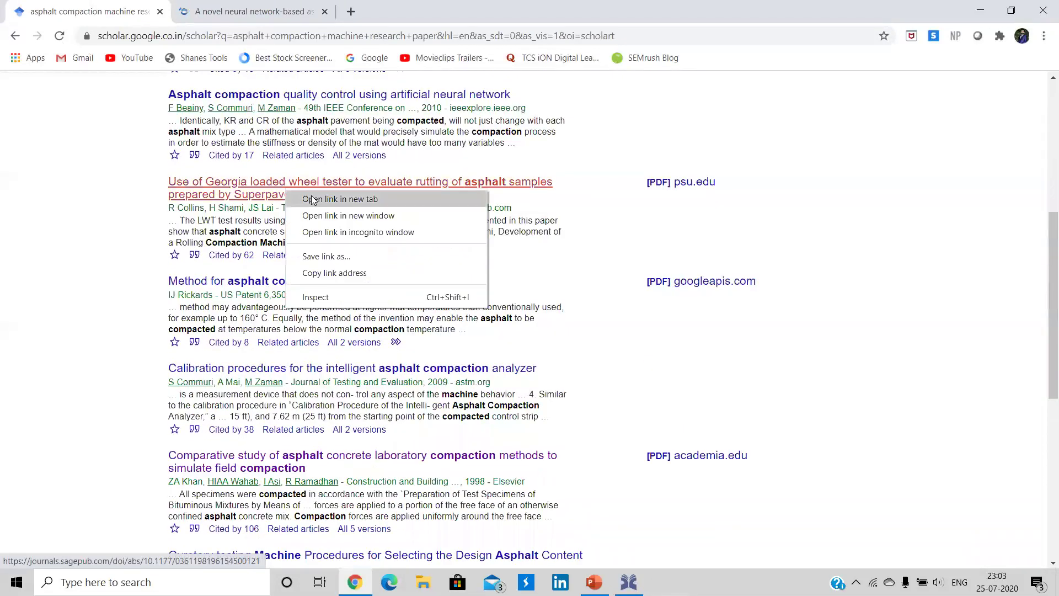
{"action": "left_click", "coordinate": [317, 200]}
{"action": "scroll", "coordinate": [285, 241], "scroll_direction": "down", "scroll_amount": 1}
{"action": "scroll", "coordinate": [285, 242], "scroll_direction": "down", "scroll_amount": 2}
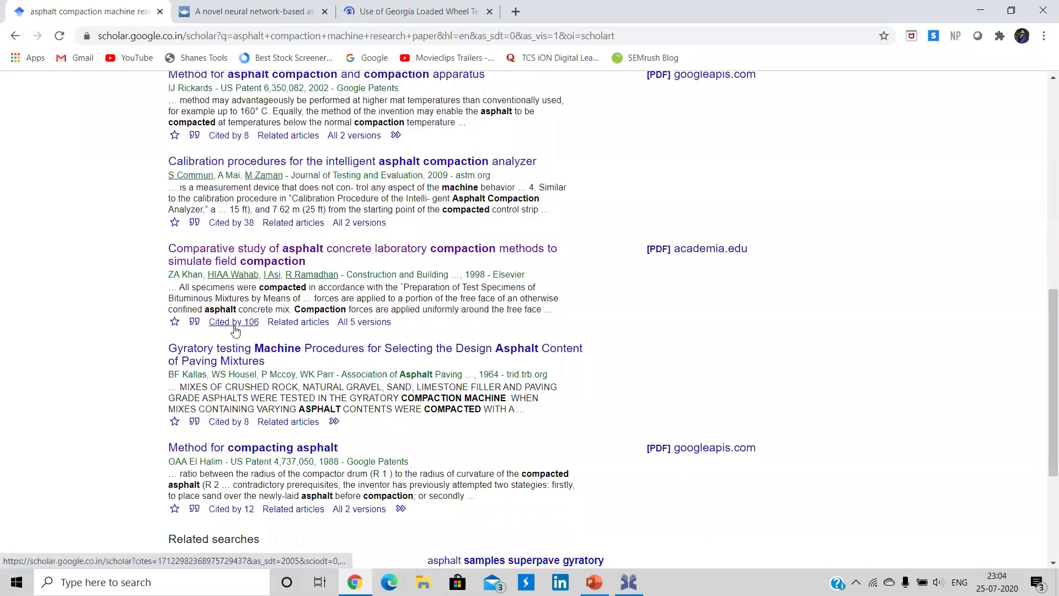
{"action": "right_click", "coordinate": [246, 255]}
{"action": "left_click", "coordinate": [272, 265]}
{"action": "scroll", "coordinate": [272, 271], "scroll_direction": "down", "scroll_amount": 2}
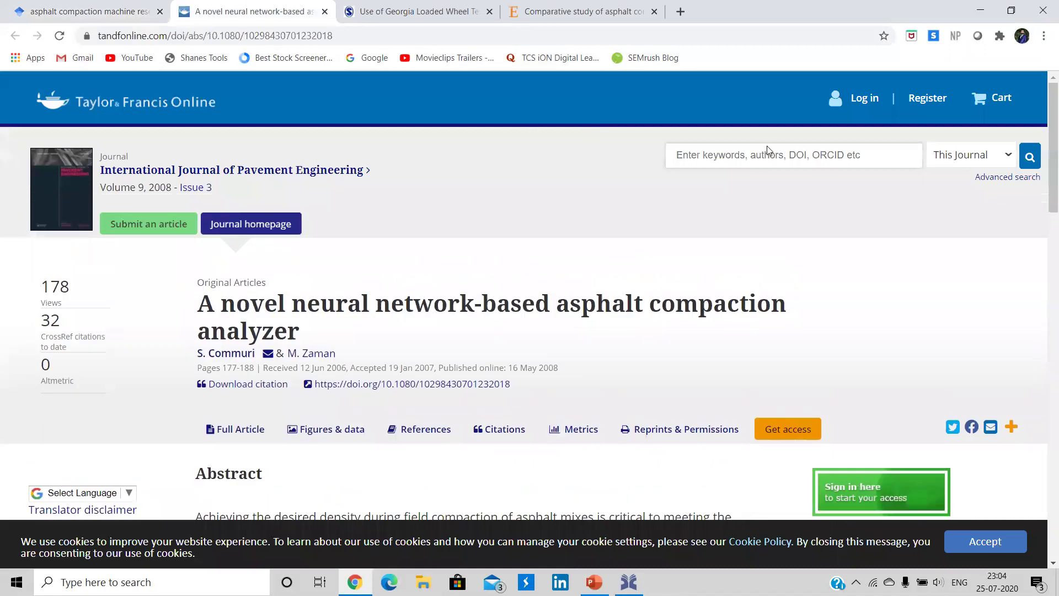
- Look through the neural network analyzer, Georgia wheel tester and comparative study article tabs
{"action": "key", "text": "ctrl+Tab"}
{"action": "left_click", "coordinate": [531, 6]}
{"action": "left_click", "coordinate": [438, 7]}
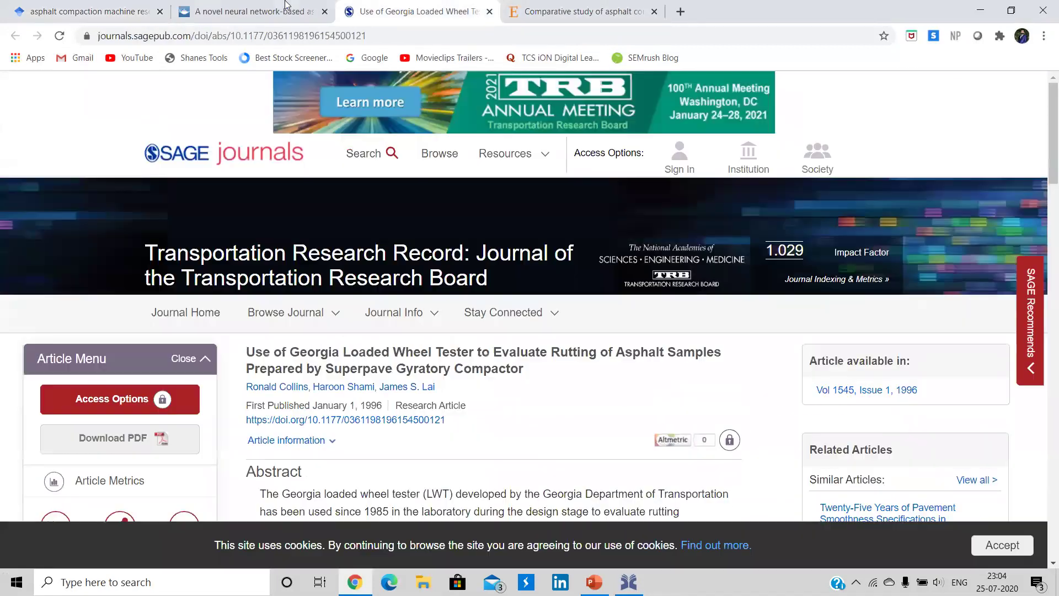
{"action": "left_click", "coordinate": [309, 11]}
{"action": "scroll", "coordinate": [360, 233], "scroll_direction": "down", "scroll_amount": 4}
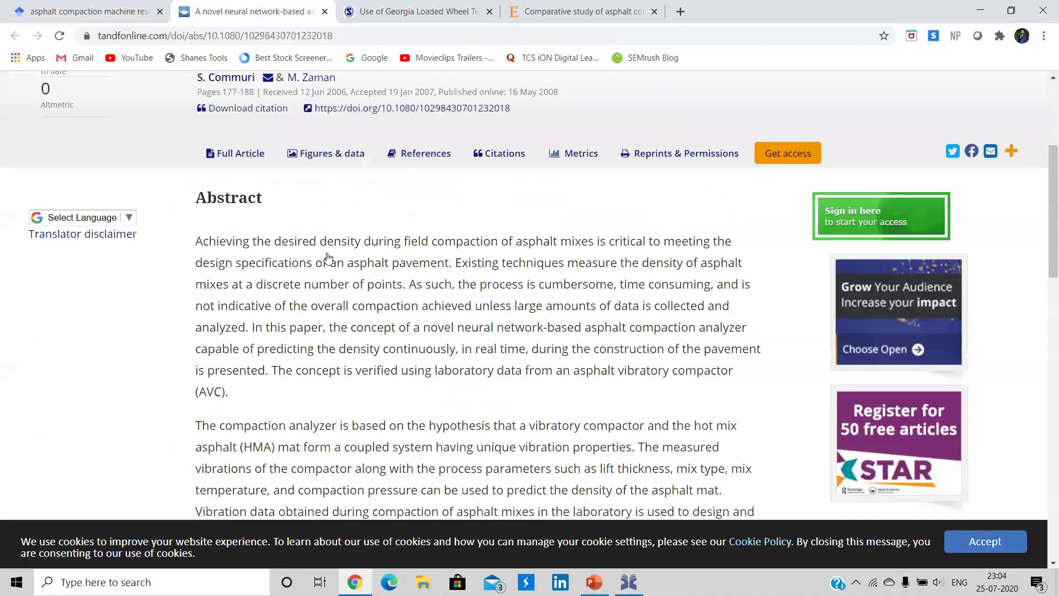
{"action": "scroll", "coordinate": [262, 278], "scroll_direction": "up", "scroll_amount": 5}
{"action": "left_click", "coordinate": [350, 5]}
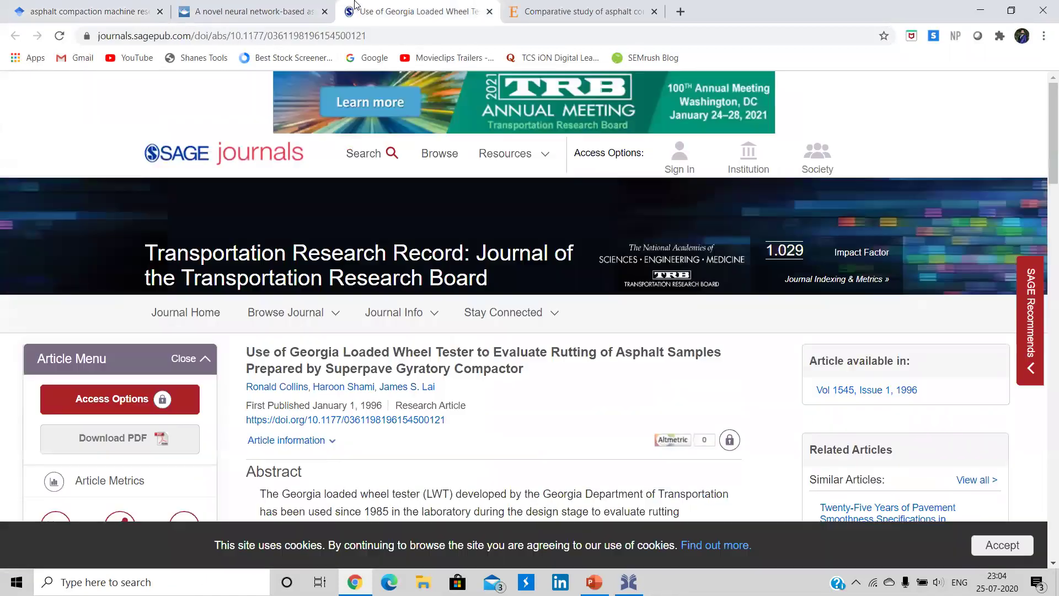
{"action": "left_click", "coordinate": [549, 7]}
{"action": "left_click", "coordinate": [398, 7]}
{"action": "left_click", "coordinate": [232, 4]}
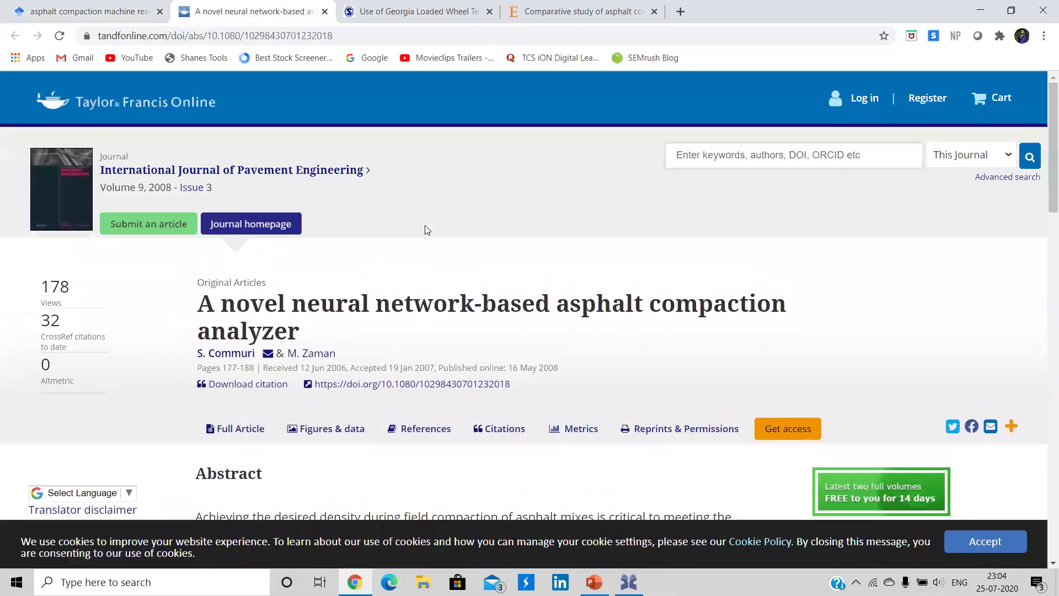
{"action": "scroll", "coordinate": [417, 277], "scroll_direction": "down", "scroll_amount": 2}
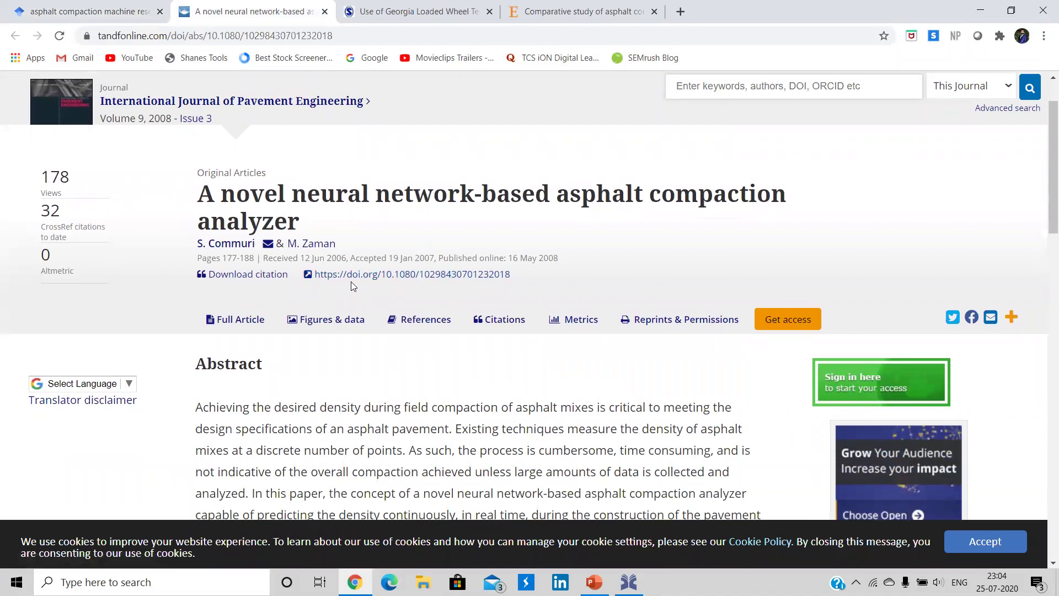
{"action": "left_click", "coordinate": [434, 11]}
{"action": "scroll", "coordinate": [362, 236], "scroll_direction": "down", "scroll_amount": 2}
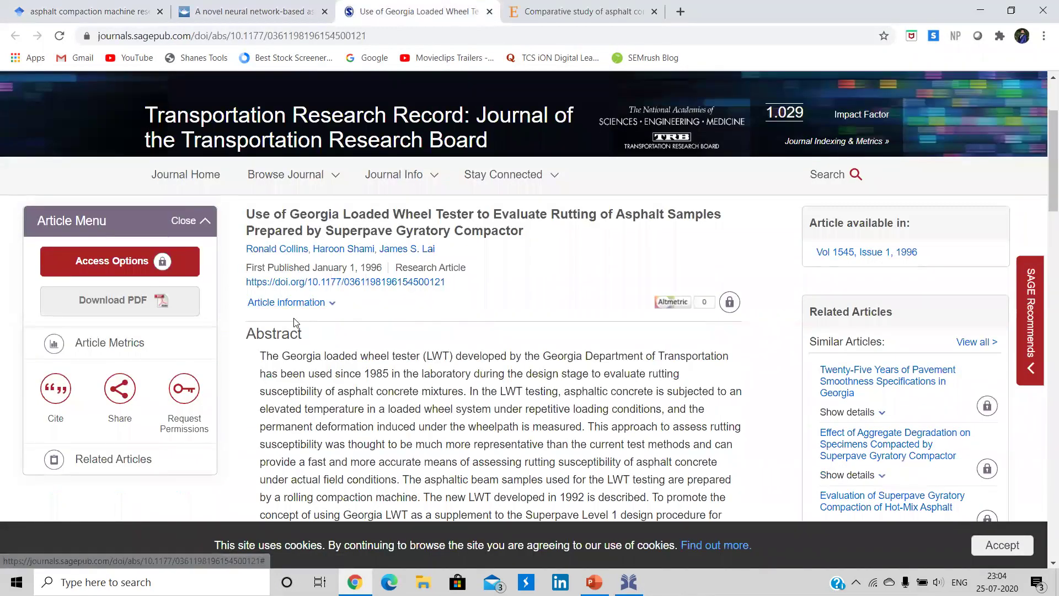
{"action": "key", "text": "ctrl+Tab"}
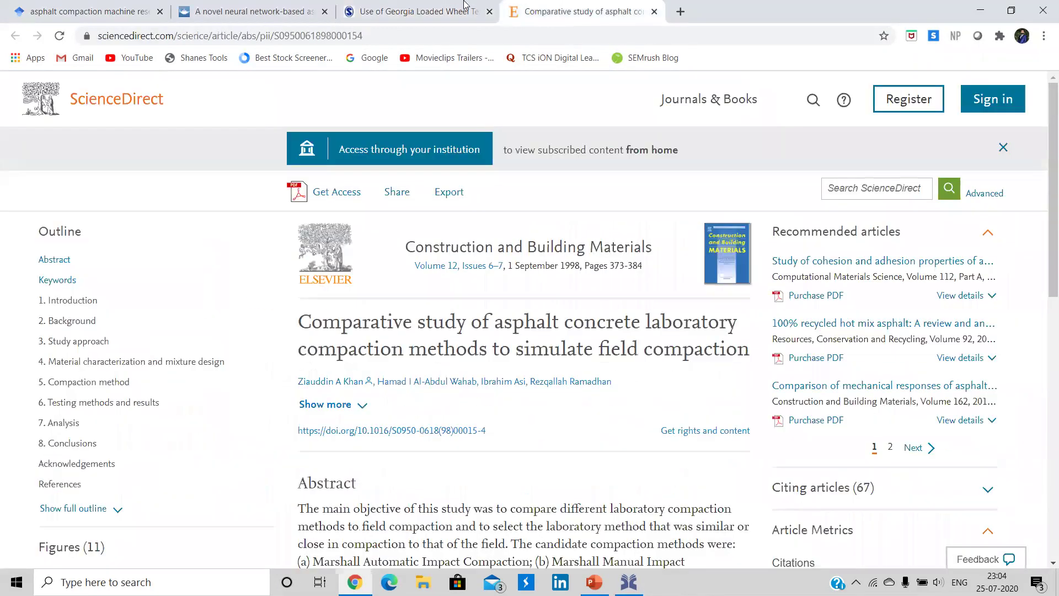
{"action": "key", "text": "ctrl+shift+Tab"}
{"action": "key", "text": "ctrl+shift+Tab"}
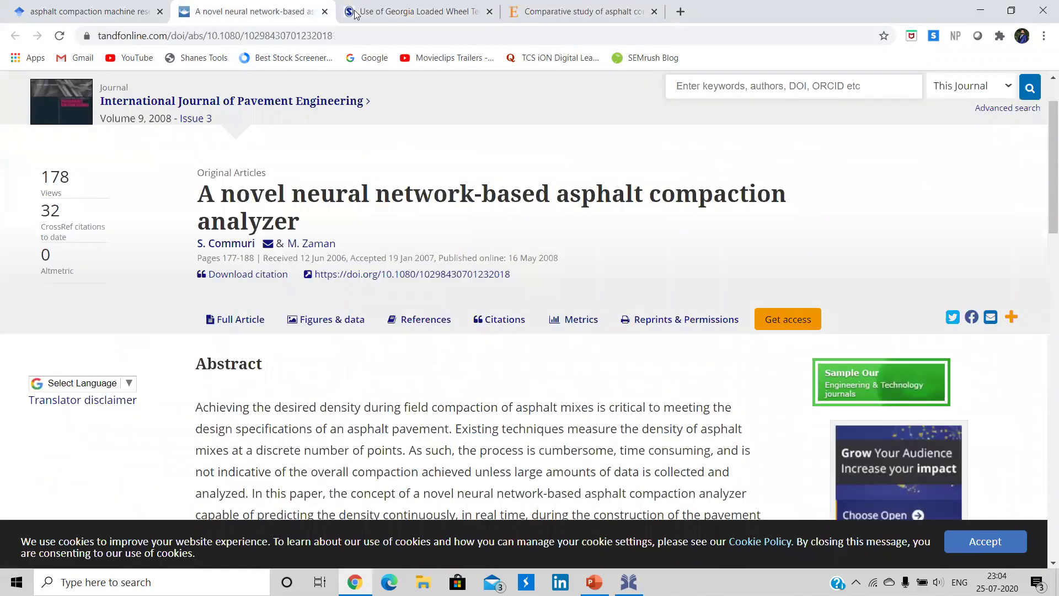
{"action": "left_click", "coordinate": [354, 12]}
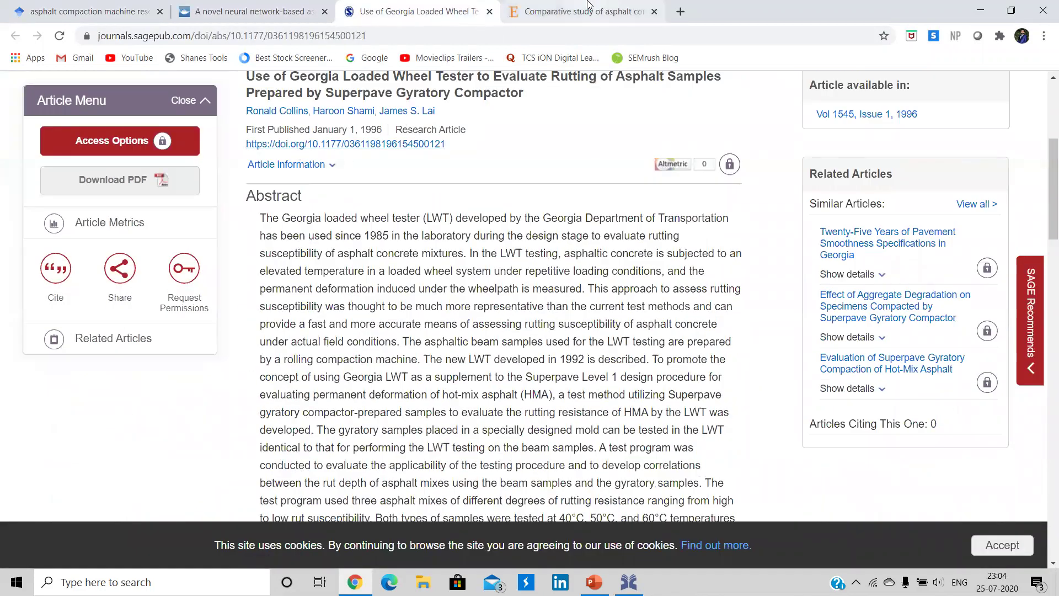
{"action": "left_click", "coordinate": [588, 5]}
{"action": "scroll", "coordinate": [358, 304], "scroll_direction": "down", "scroll_amount": 3}
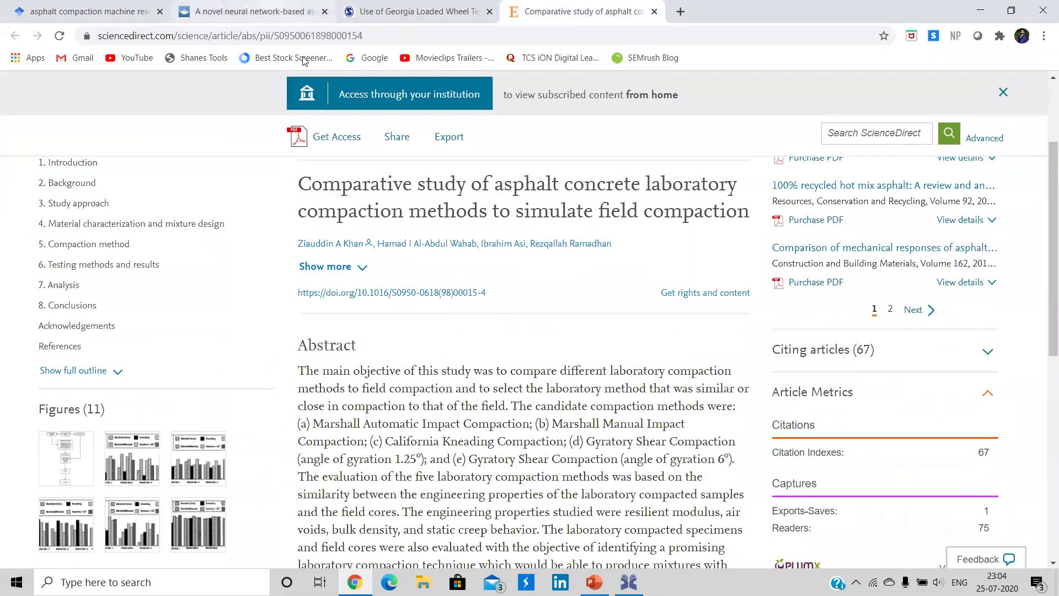
{"action": "key", "text": "ctrl+2"}
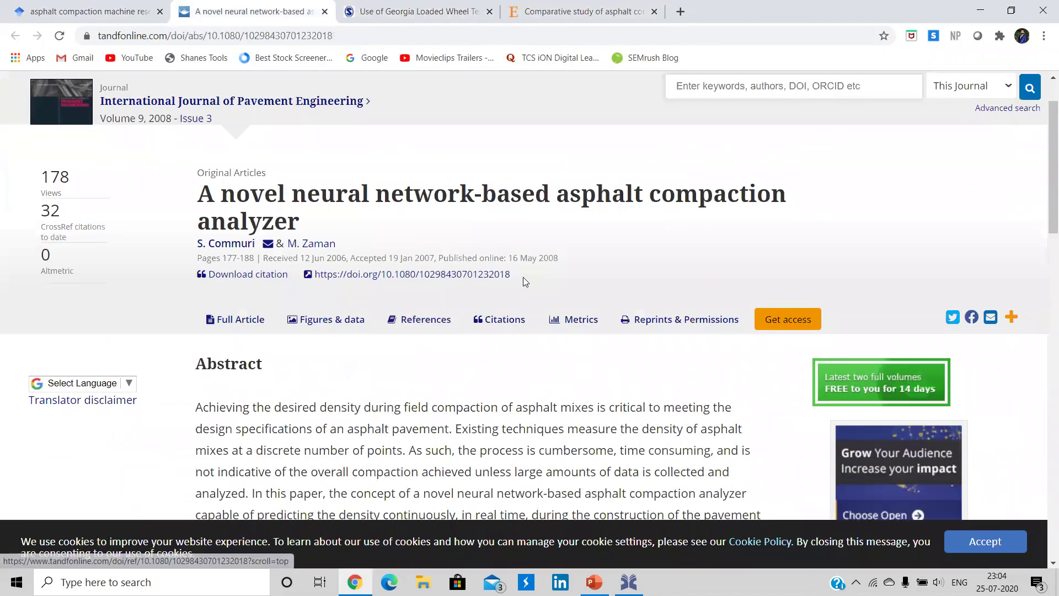
{"action": "left_click_drag", "start_coordinate": [521, 276], "coordinate": [382, 277]}
{"action": "key", "text": "ctrl+c"}
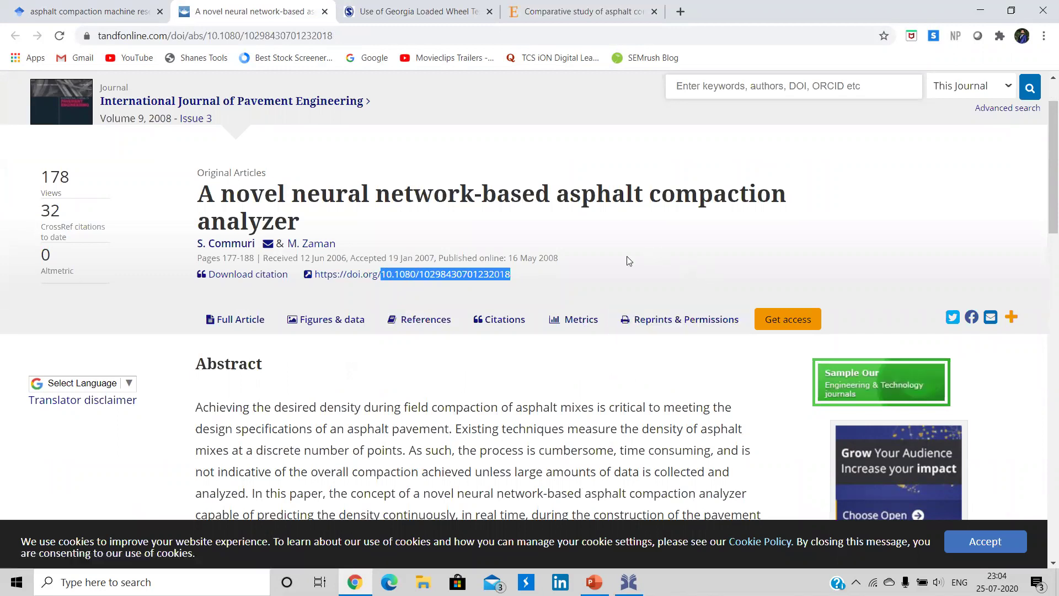
{"action": "scroll", "coordinate": [484, 374], "scroll_direction": "down", "scroll_amount": 3}
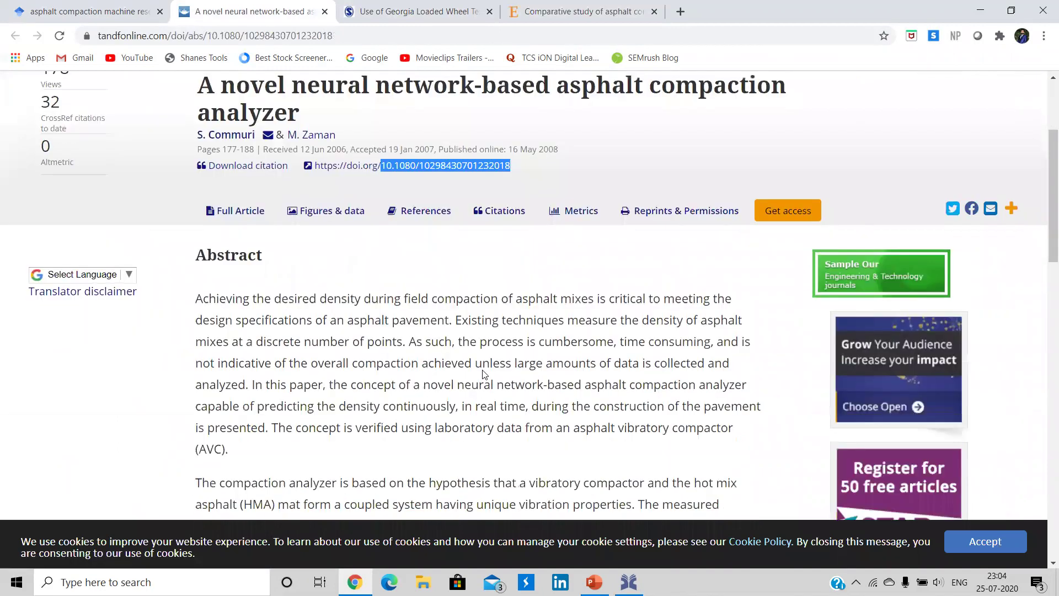
{"action": "scroll", "coordinate": [484, 374], "scroll_direction": "down", "scroll_amount": 2}
{"action": "scroll", "coordinate": [482, 371], "scroll_direction": "up", "scroll_amount": 2}
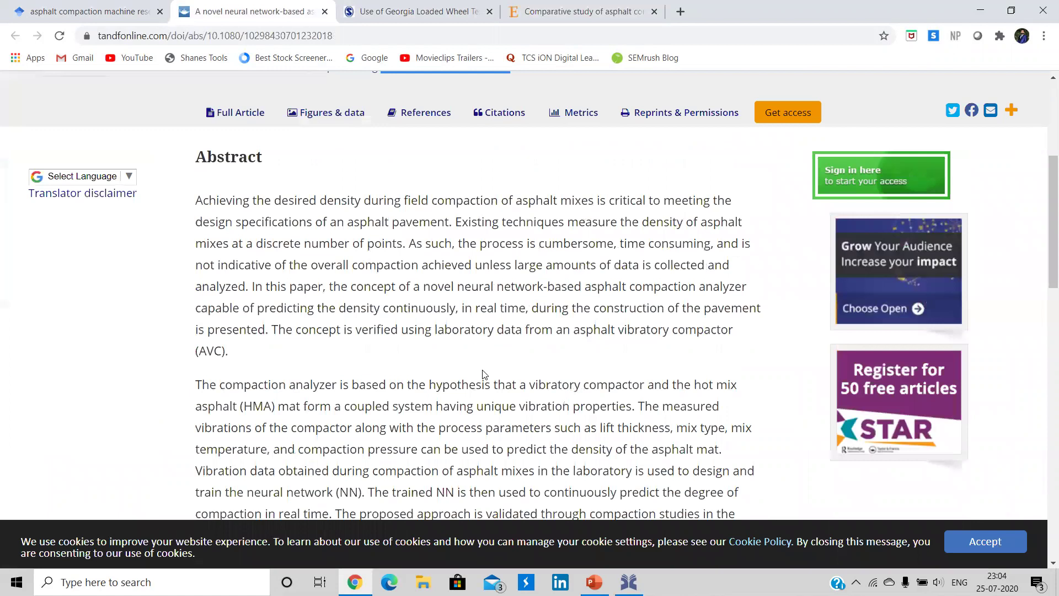
{"action": "scroll", "coordinate": [480, 369], "scroll_direction": "up", "scroll_amount": 3}
{"action": "scroll", "coordinate": [477, 367], "scroll_direction": "up", "scroll_amount": 2}
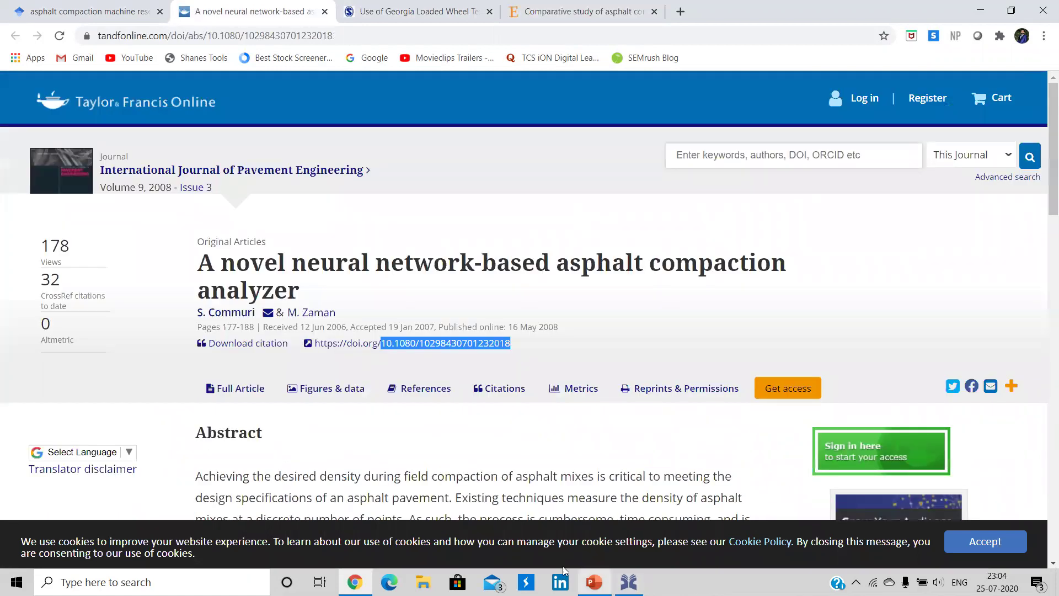
{"action": "left_click", "coordinate": [414, 11]}
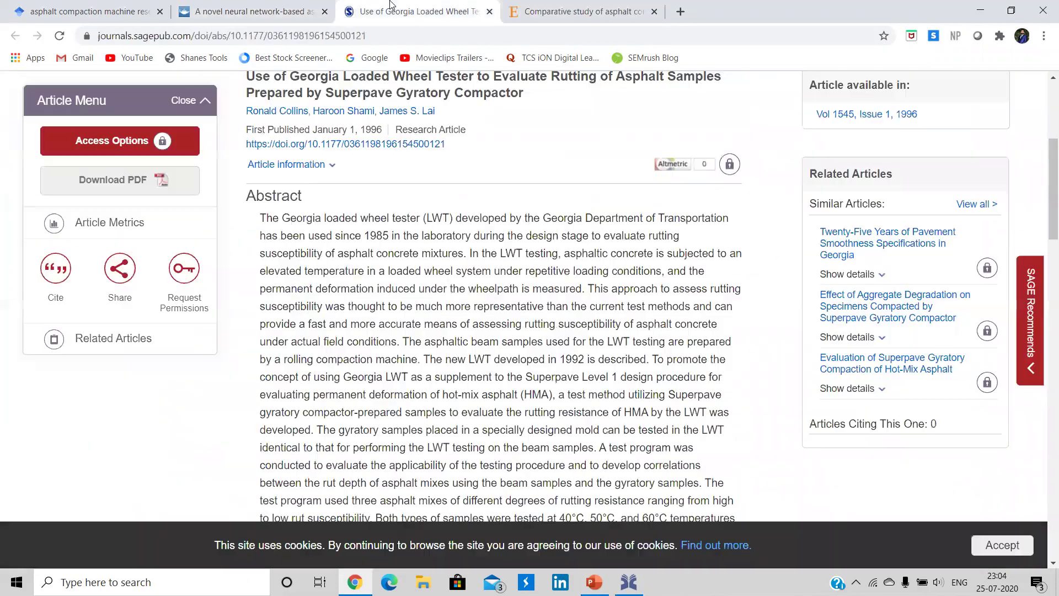
{"action": "left_click", "coordinate": [579, 11]}
{"action": "left_click", "coordinate": [293, 8]}
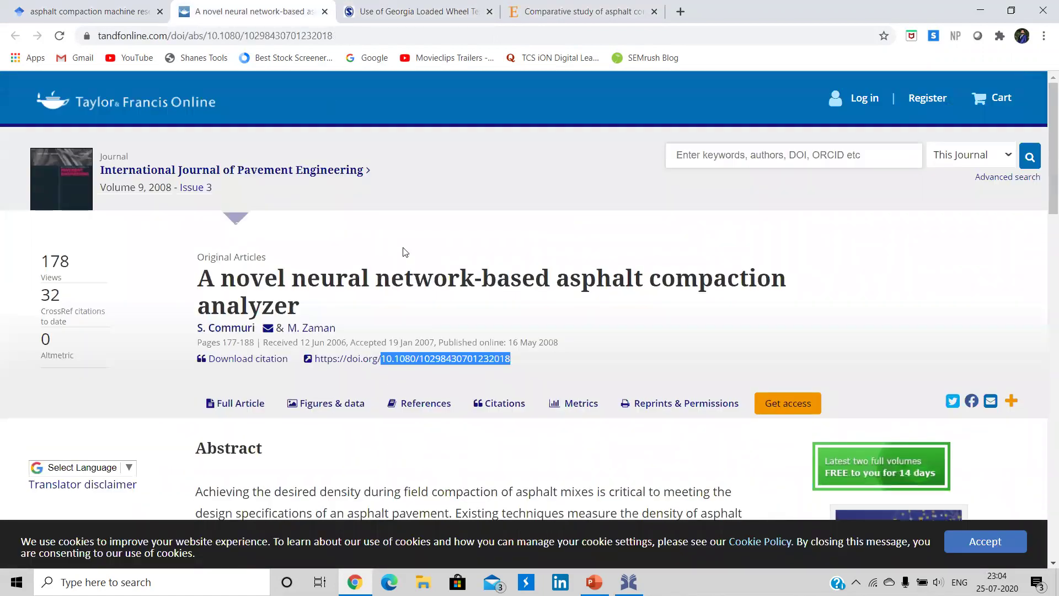
{"action": "scroll", "coordinate": [539, 402], "scroll_direction": "down", "scroll_amount": 1}
- Generate the Commuri2008 article entry in JabRef from the pasted DOI, with ID type DOI
{"action": "key", "text": "alt+Tab"}
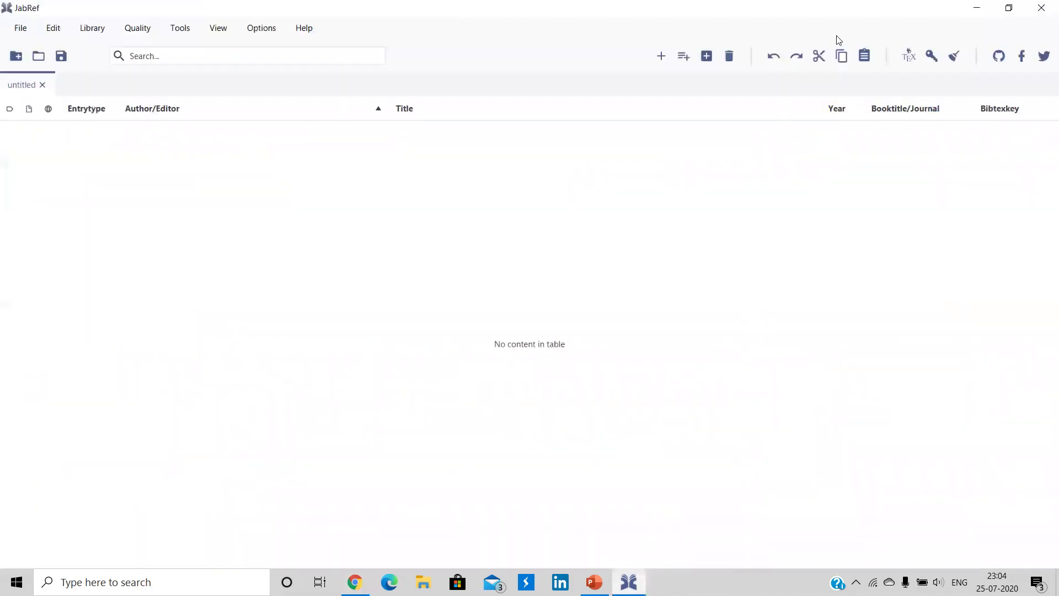
{"action": "left_click", "coordinate": [687, 57]}
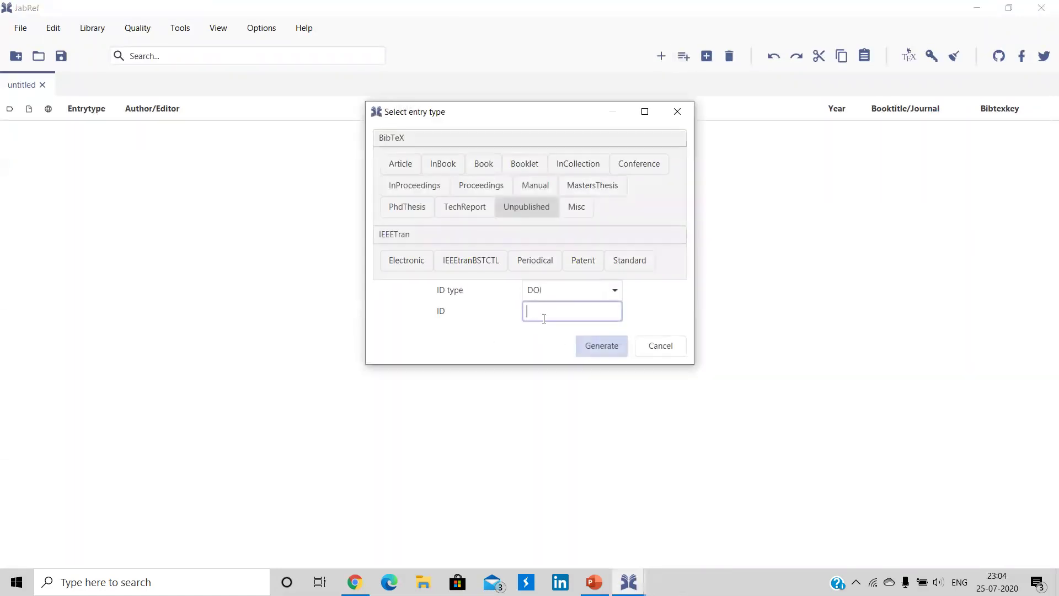
{"action": "left_click", "coordinate": [557, 290]}
{"action": "scroll", "coordinate": [572, 331], "scroll_direction": "down", "scroll_amount": 2}
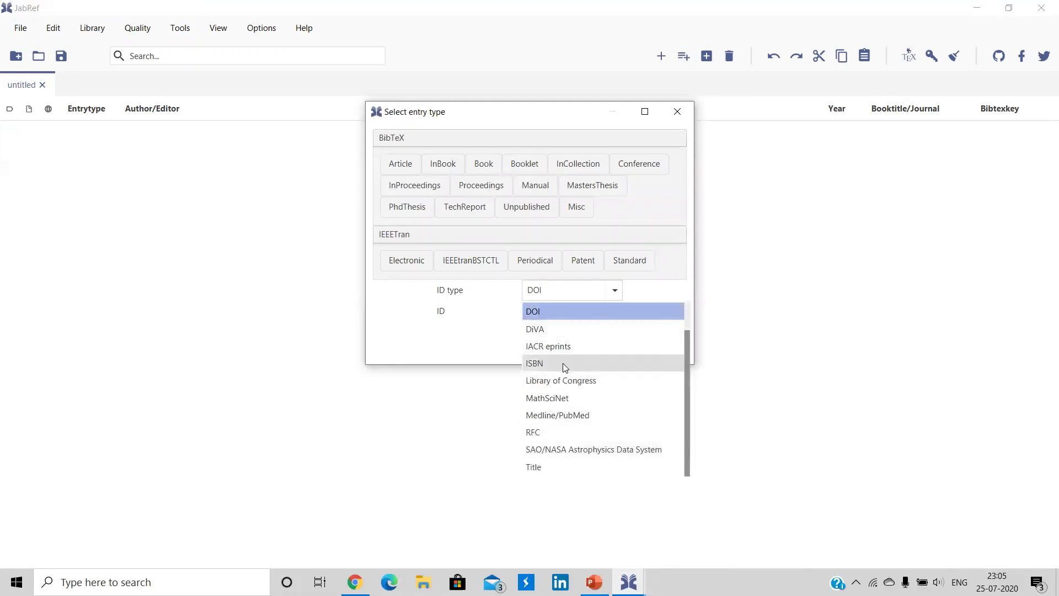
{"action": "scroll", "coordinate": [563, 363], "scroll_direction": "up", "scroll_amount": 2}
{"action": "scroll", "coordinate": [575, 320], "scroll_direction": "down", "scroll_amount": 2}
{"action": "left_click", "coordinate": [435, 342]}
{"action": "left_click", "coordinate": [568, 307]}
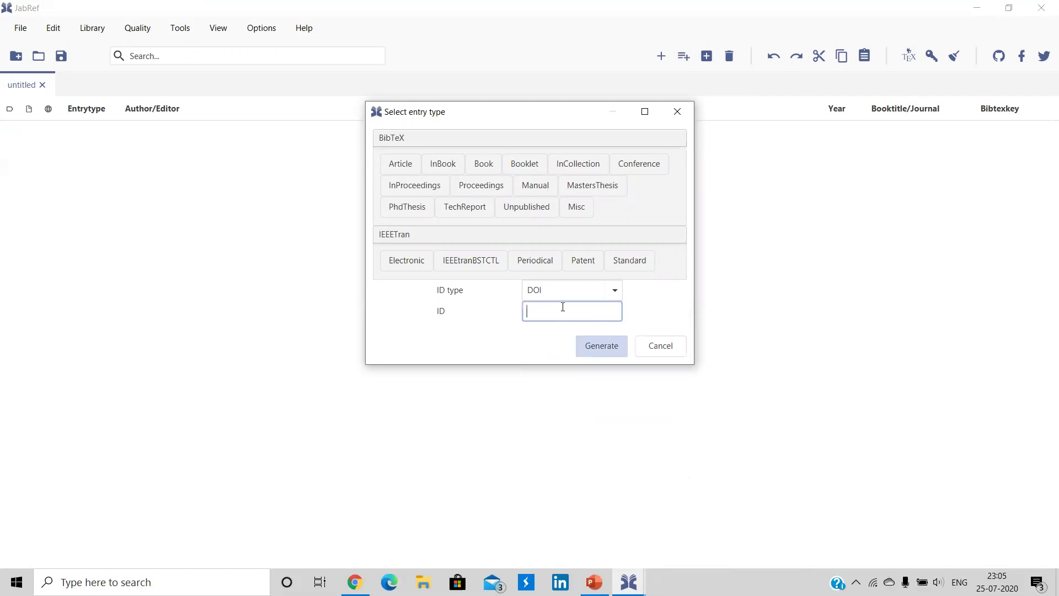
{"action": "key", "text": "ctrl+v"}
{"action": "left_click", "coordinate": [591, 350]}
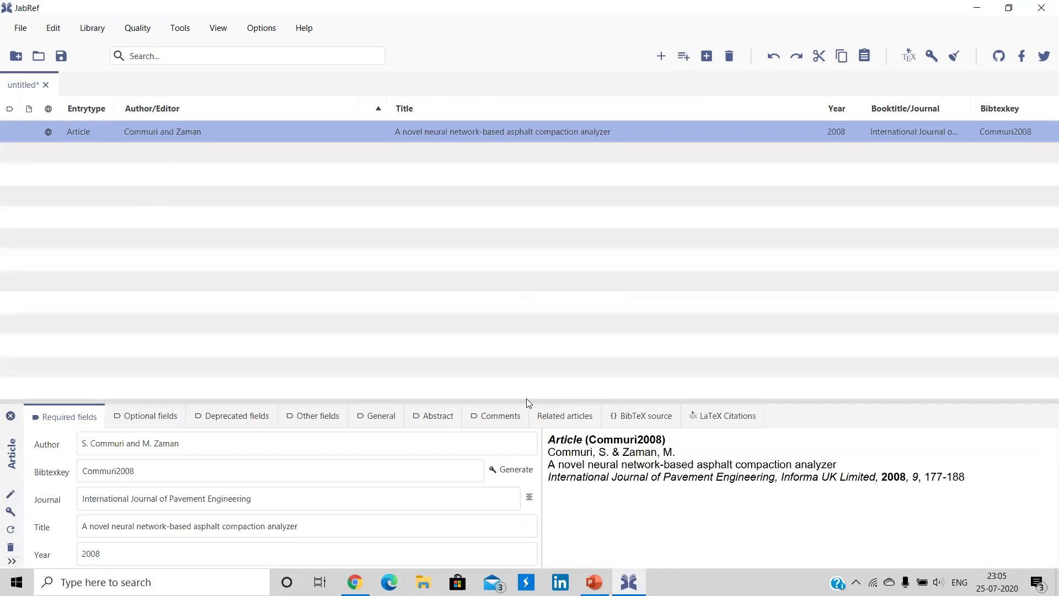
- Inspect Commuri2008's author, key, title and year, plus optional month #jun#, number, volume and pages
{"action": "left_click", "coordinate": [124, 442]}
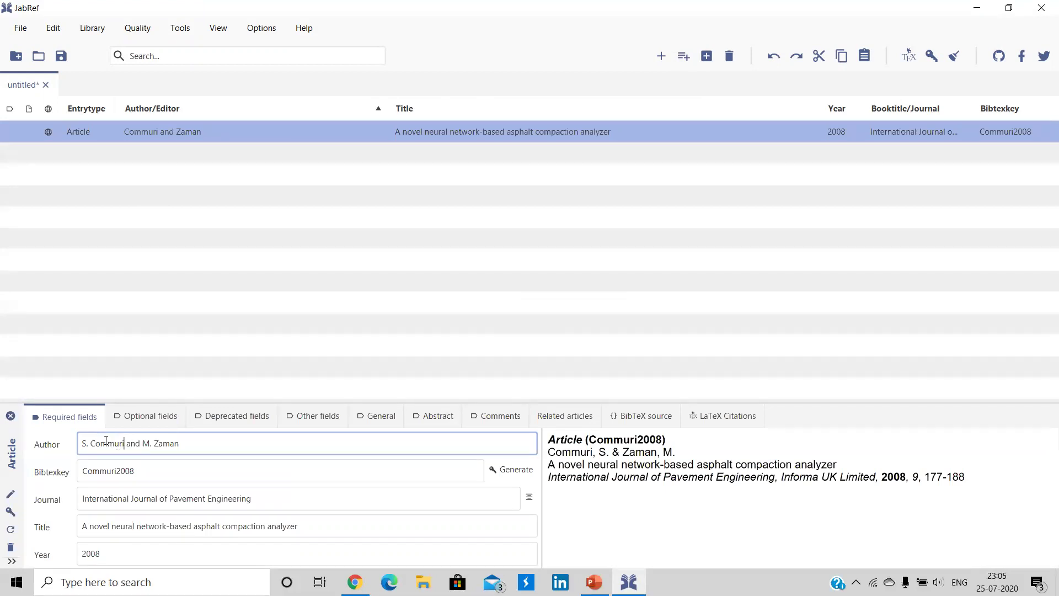
{"action": "left_click", "coordinate": [100, 443], "text": "shift"}
{"action": "left_click_drag", "start_coordinate": [92, 471], "coordinate": [146, 526]}
{"action": "left_click", "coordinate": [106, 553]}
{"action": "left_click", "coordinate": [156, 416]}
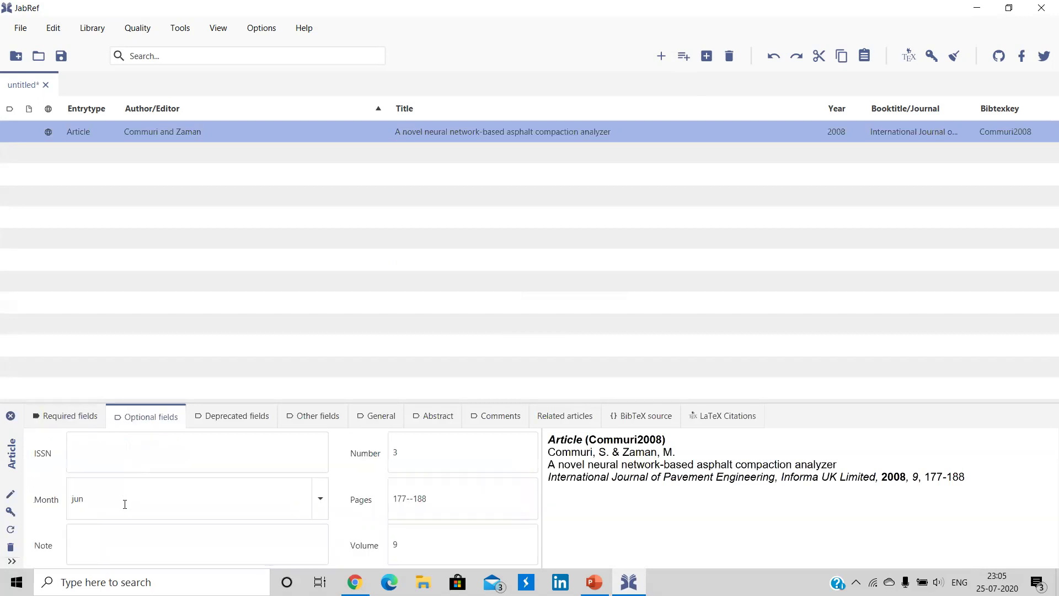
{"action": "left_click", "coordinate": [117, 501]}
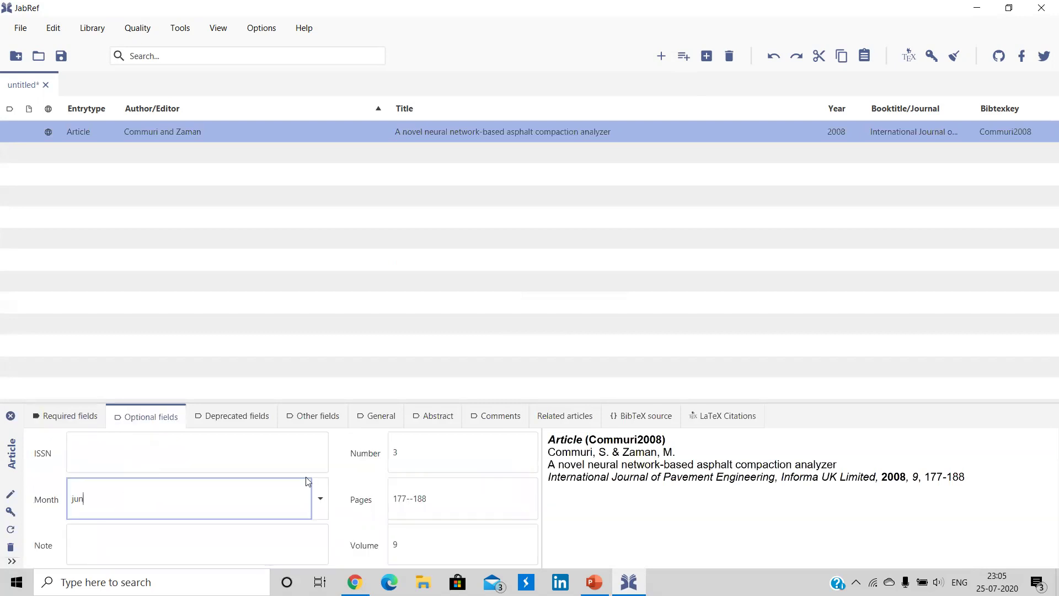
{"action": "left_click", "coordinate": [410, 452]}
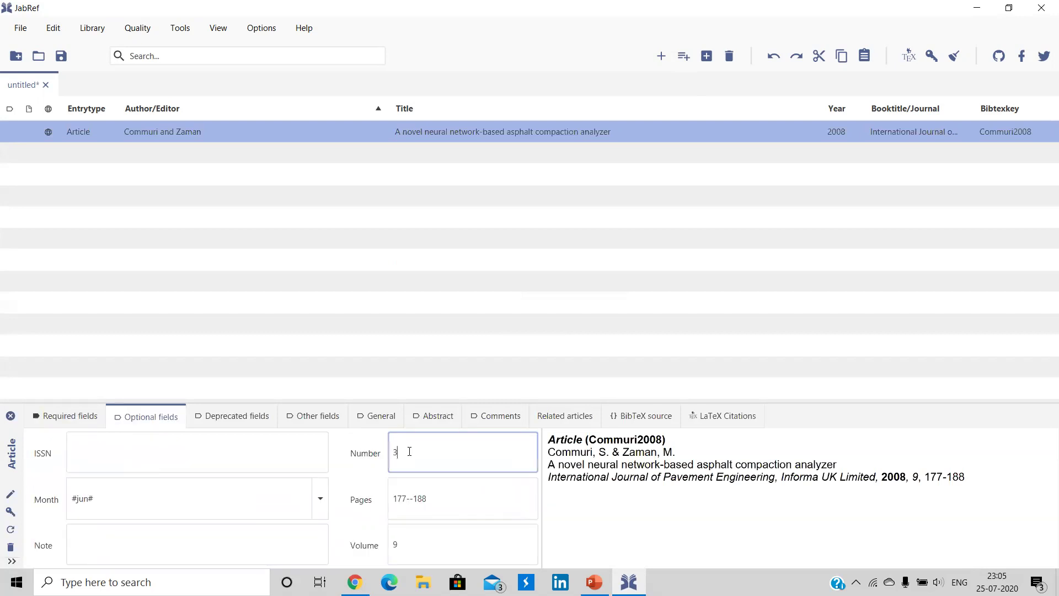
{"action": "left_click", "coordinate": [420, 554]}
{"action": "left_click", "coordinate": [450, 502]}
{"action": "left_click", "coordinate": [91, 417]}
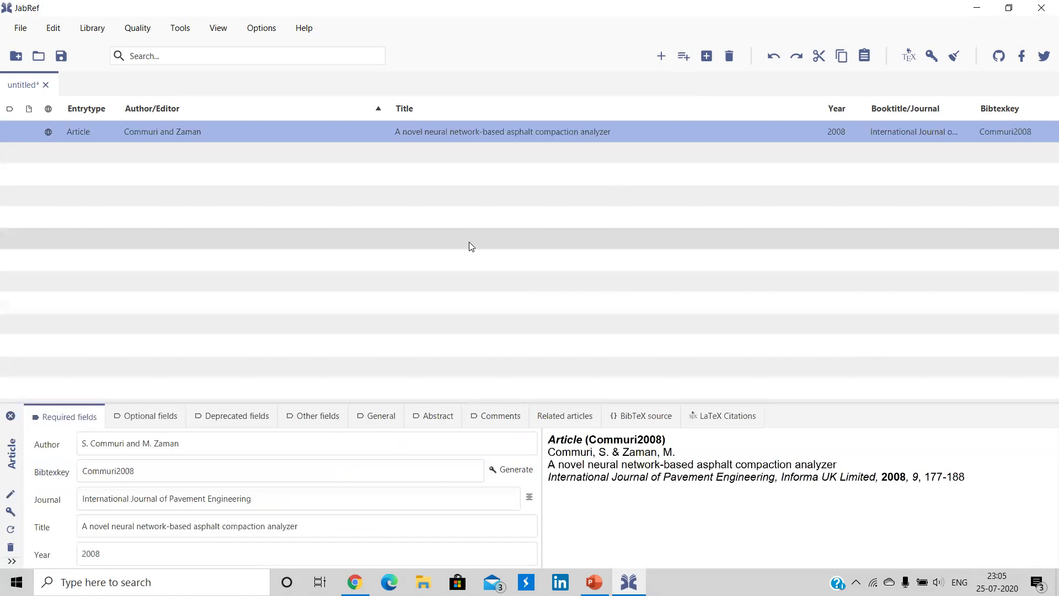
- Copy the Georgia wheel tester article's DOI and generate a new JabRef entry from it
{"action": "left_click", "coordinate": [356, 582]}
{"action": "left_click", "coordinate": [418, 12]}
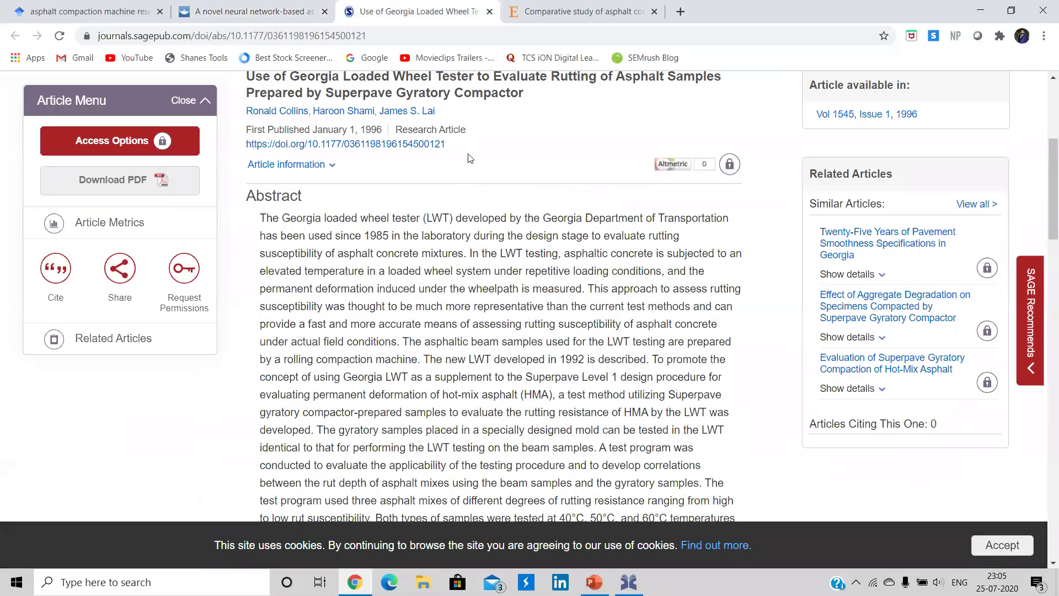
{"action": "left_click_drag", "start_coordinate": [445, 144], "coordinate": [307, 145]}
{"action": "key", "text": "ctrl+c"}
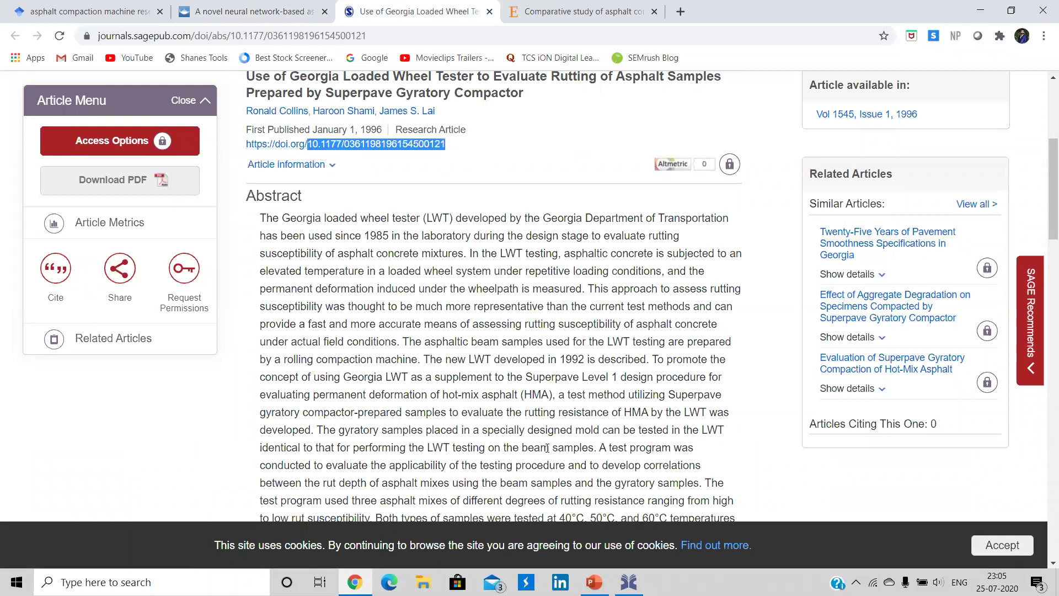
{"action": "left_click", "coordinate": [628, 581]}
{"action": "left_click", "coordinate": [683, 57]}
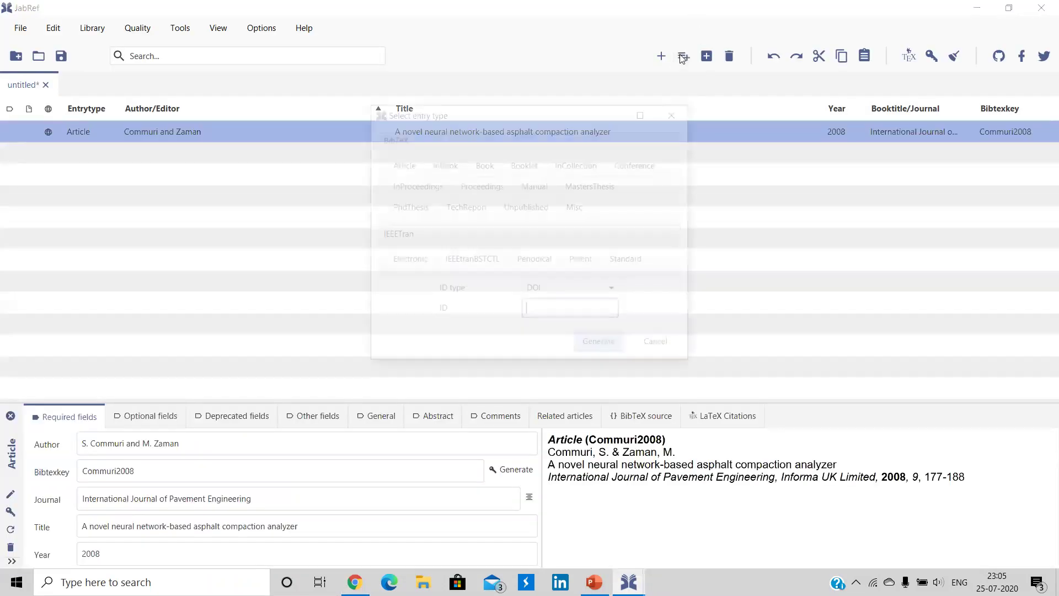
{"action": "key", "text": "ctrl+v"}
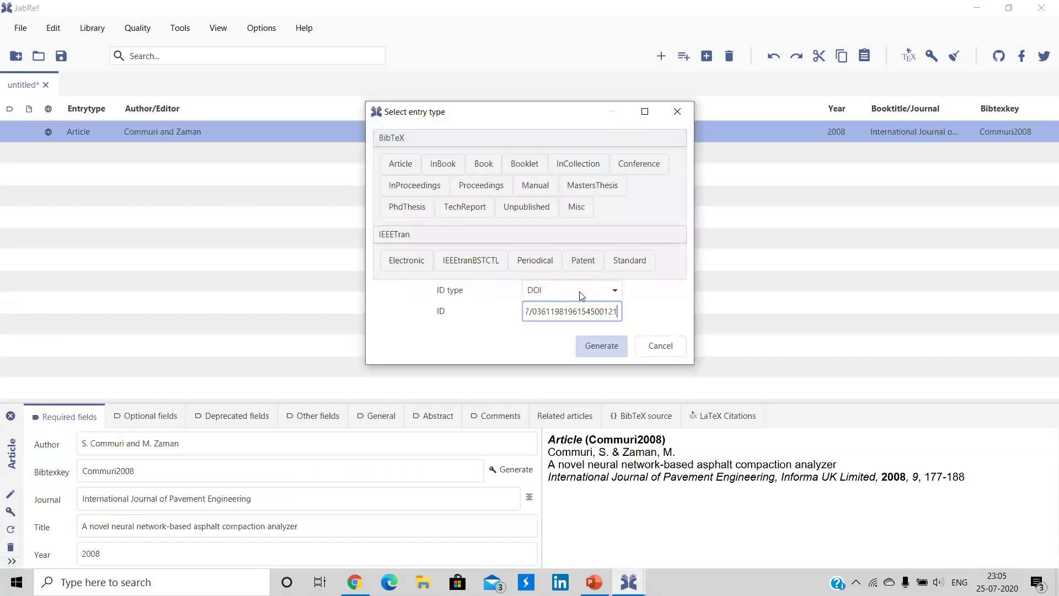
{"action": "left_click", "coordinate": [602, 343]}
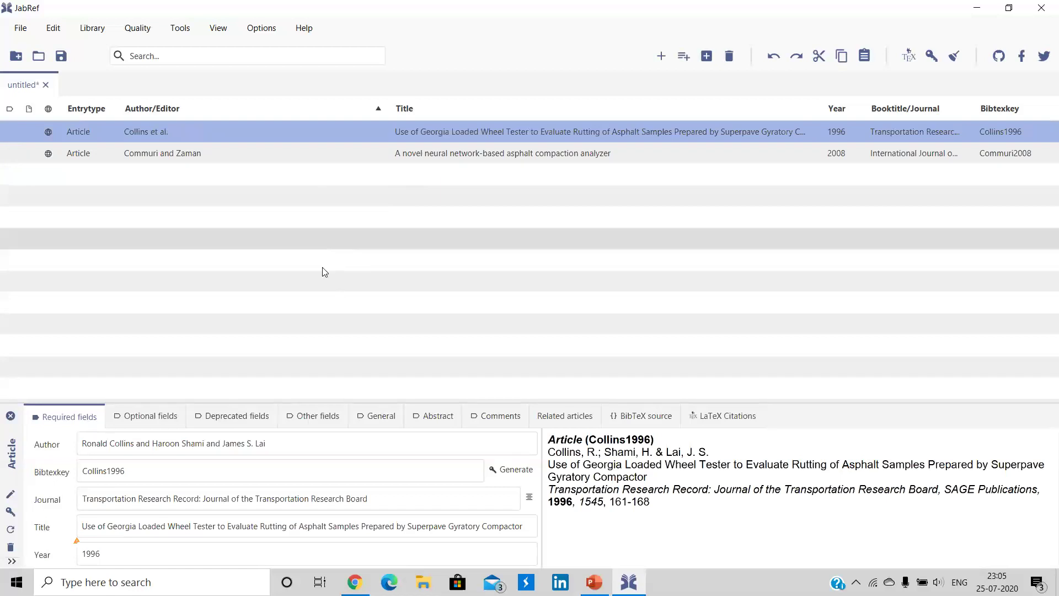
- Review Collins1996's author, citation key, journal, title and year fields
{"action": "left_click", "coordinate": [179, 441]}
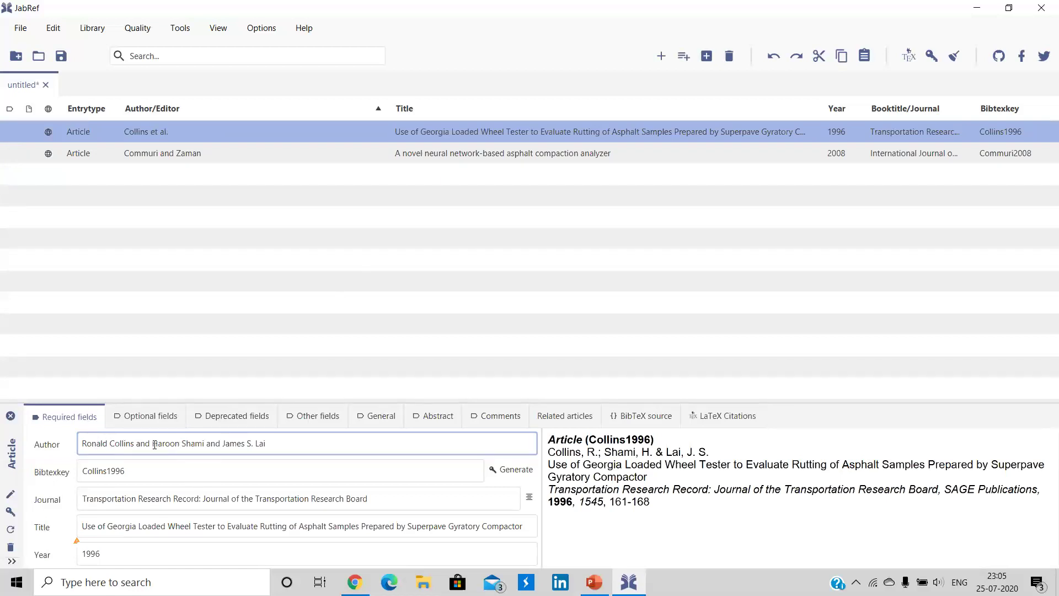
{"action": "left_click_drag", "start_coordinate": [91, 444], "coordinate": [159, 444]}
{"action": "left_click", "coordinate": [104, 474]}
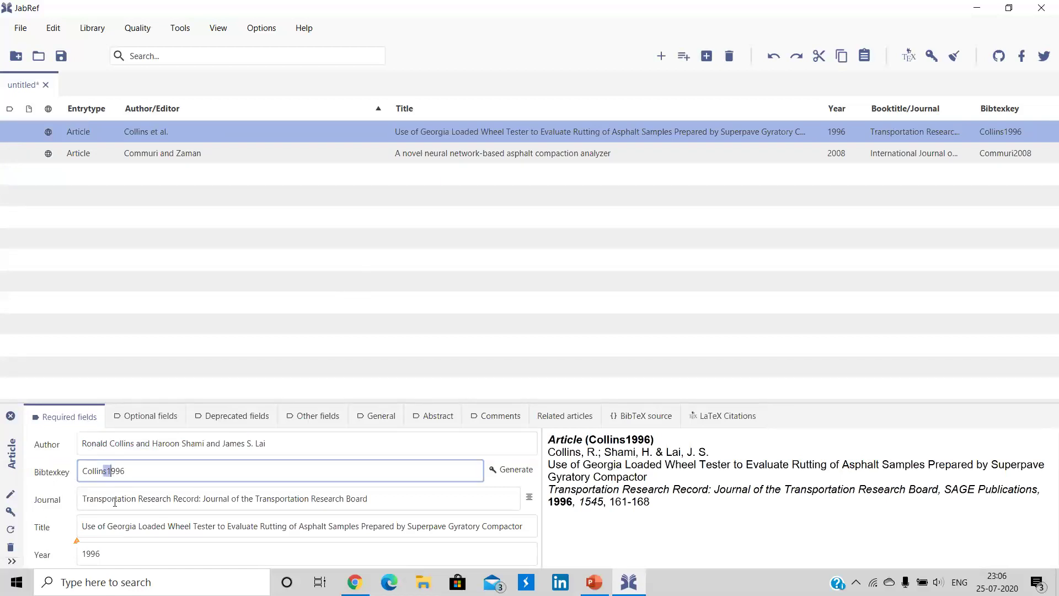
{"action": "left_click_drag", "start_coordinate": [114, 499], "coordinate": [148, 500]}
{"action": "left_click", "coordinate": [113, 527]}
{"action": "left_click", "coordinate": [131, 550]}
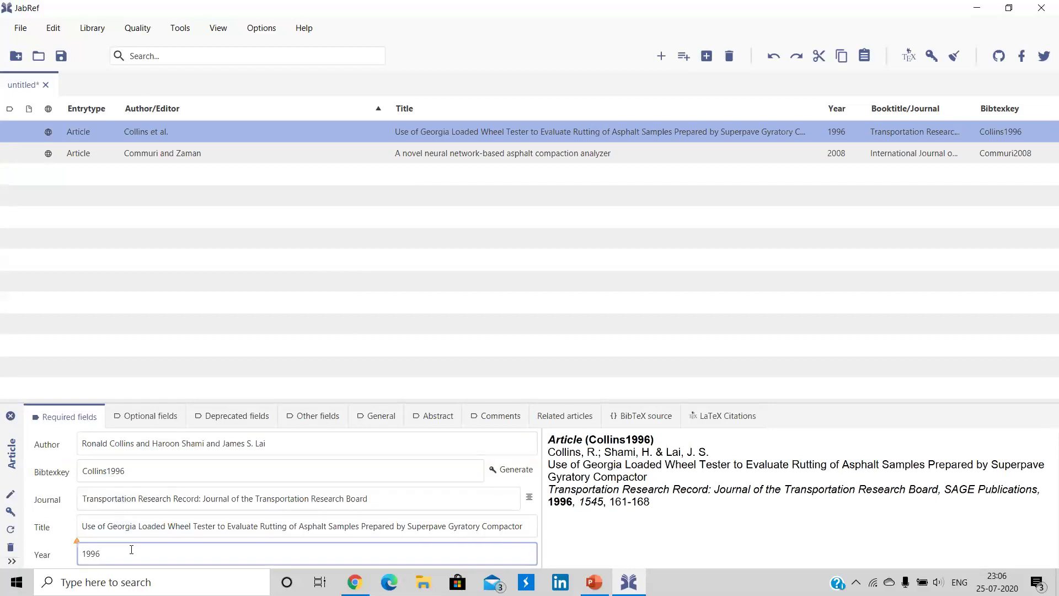
- Copy the comparative study's ScienceDirect DOI and generate the Khan1998 entry in JabRef from it
{"action": "left_click", "coordinate": [355, 582]}
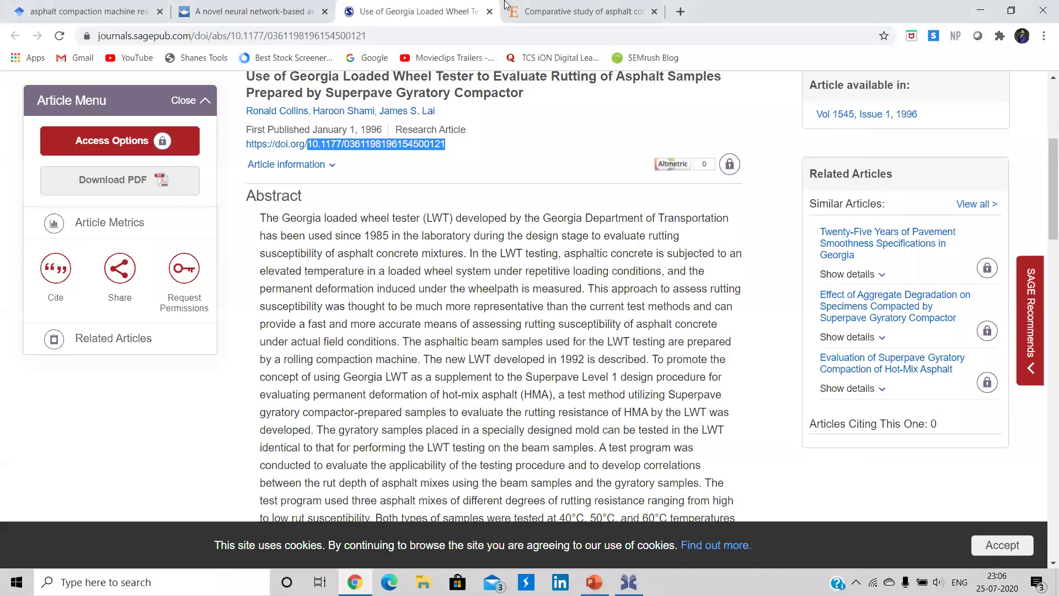
{"action": "left_click", "coordinate": [524, 11]}
{"action": "left_click_drag", "start_coordinate": [487, 292], "coordinate": [358, 292]}
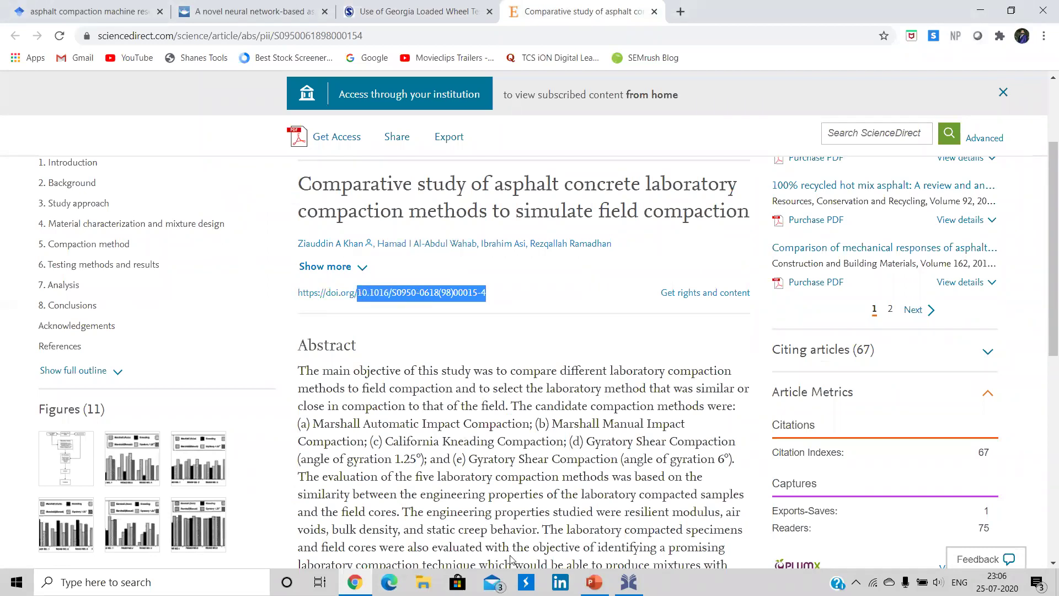
{"action": "left_click", "coordinate": [628, 582]}
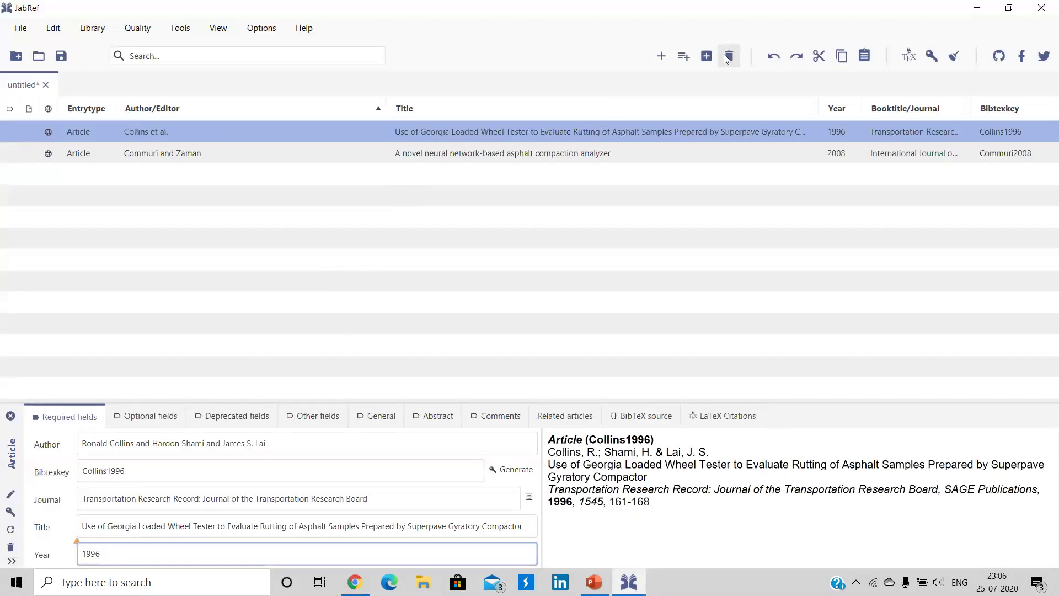
{"action": "left_click", "coordinate": [686, 59]}
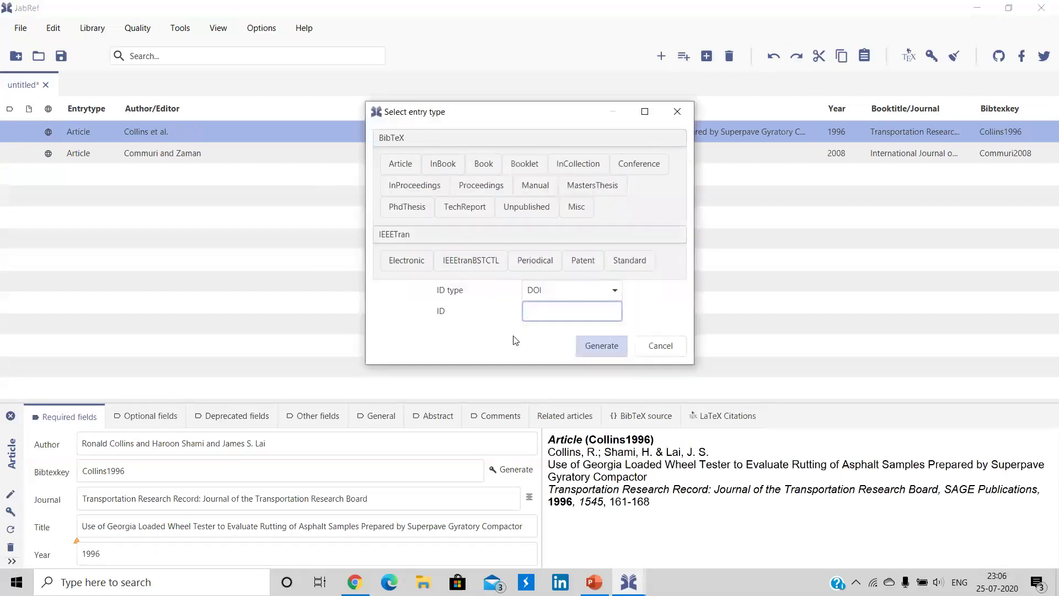
{"action": "key", "text": "ctrl+v"}
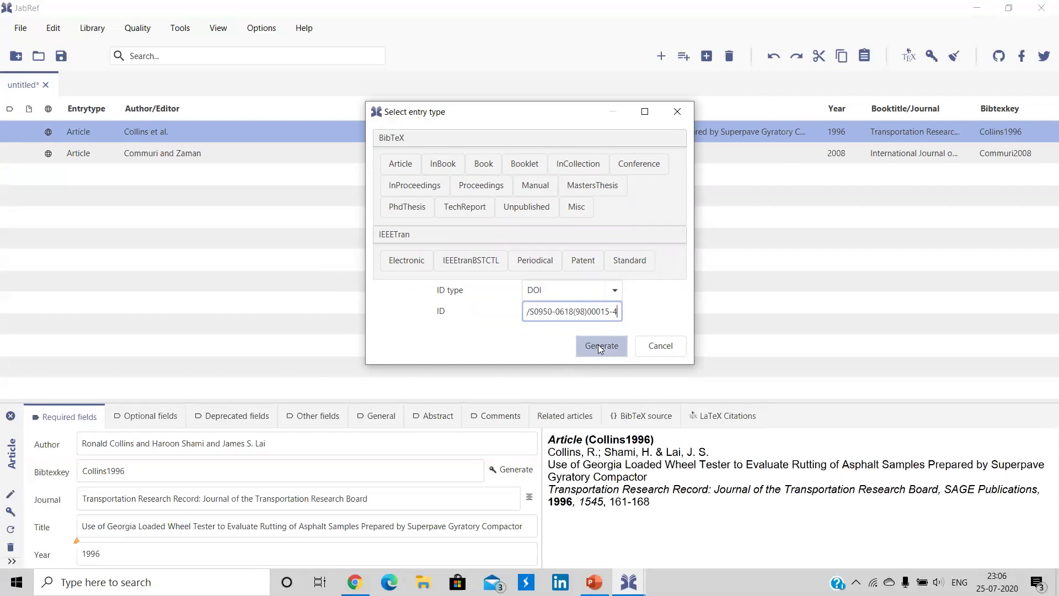
{"action": "left_click", "coordinate": [601, 347]}
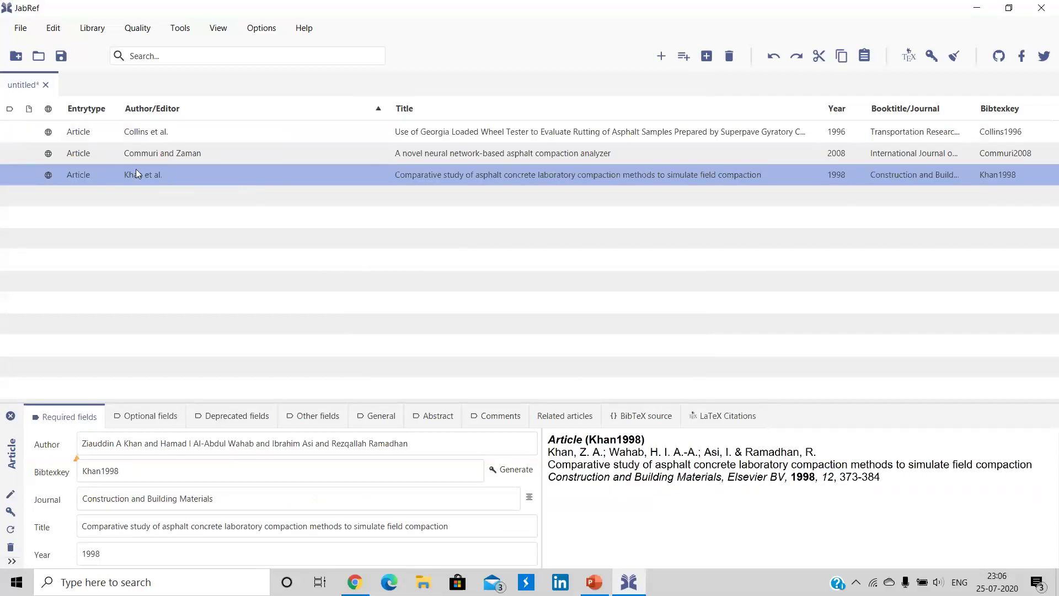
{"action": "left_click", "coordinate": [130, 499]}
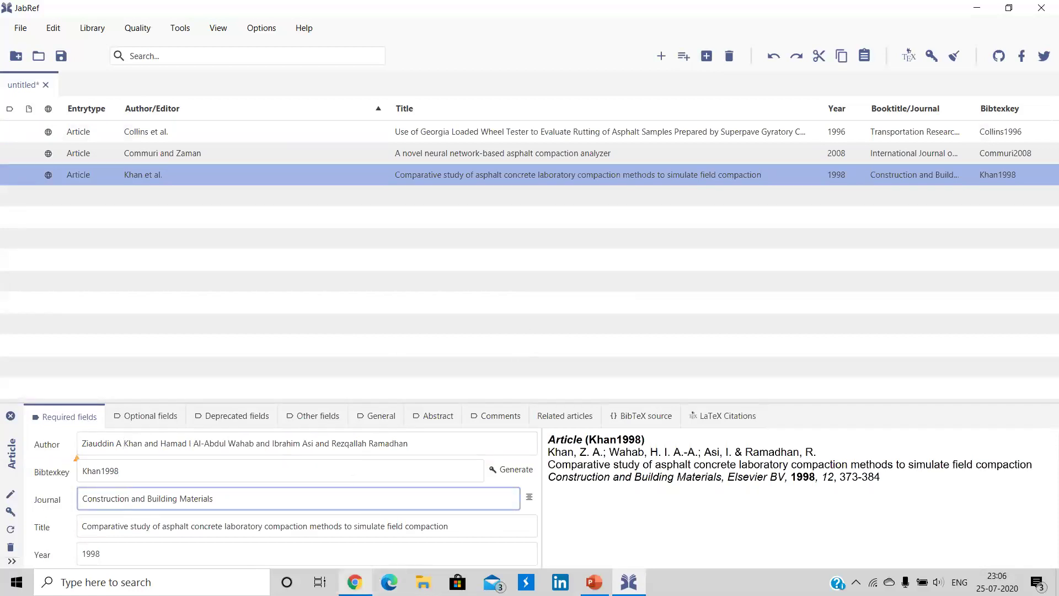
{"action": "left_click", "coordinate": [354, 582]}
{"action": "left_click", "coordinate": [551, 288]}
{"action": "left_click_drag", "start_coordinate": [298, 293], "coordinate": [428, 291]}
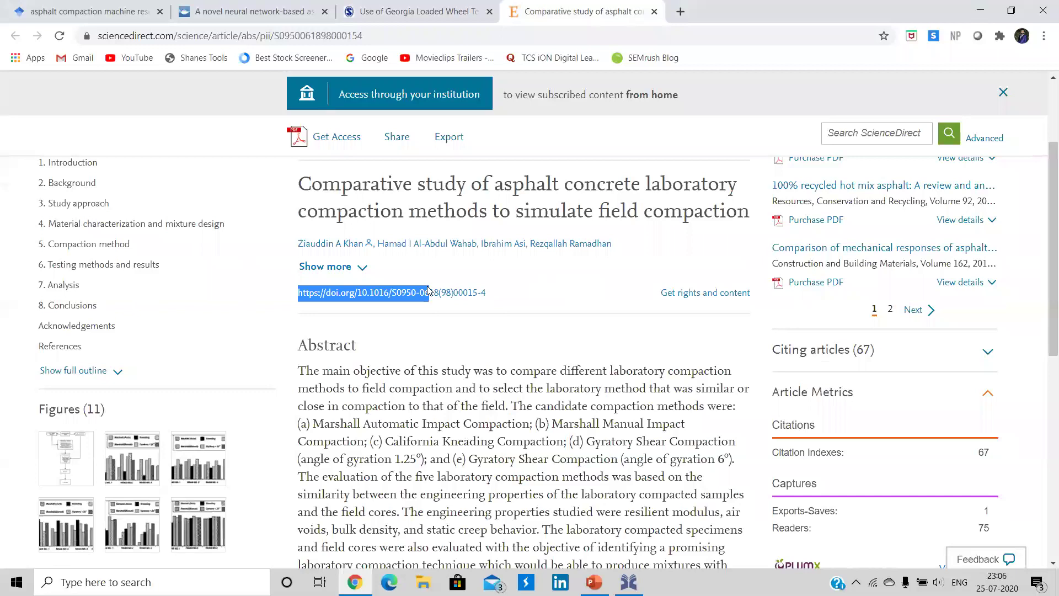
{"action": "left_click", "coordinate": [484, 254]}
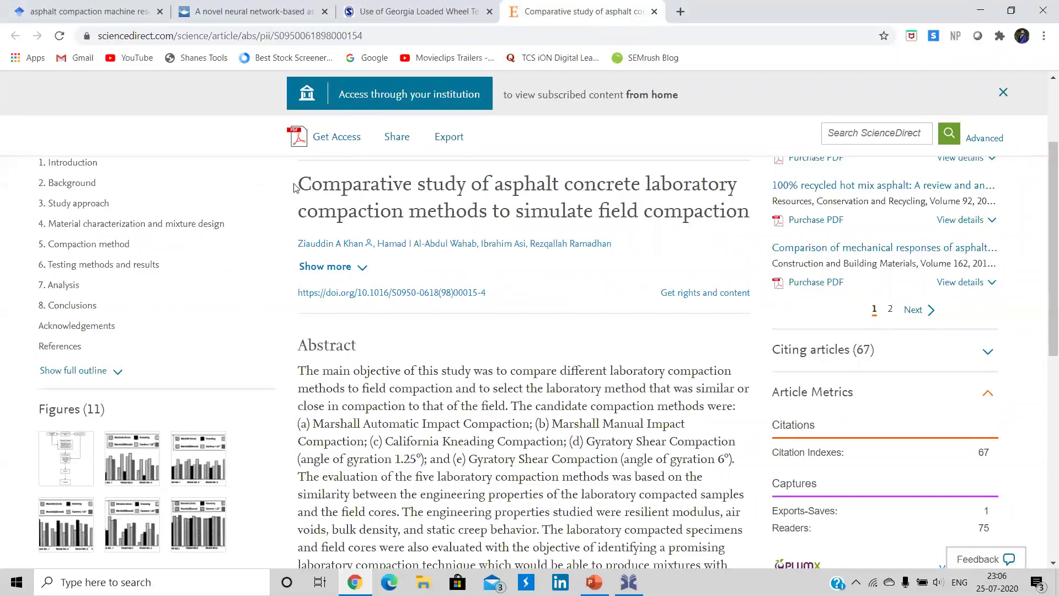
{"action": "left_click_drag", "start_coordinate": [298, 184], "coordinate": [755, 212]}
{"action": "key", "text": "ctrl+c"}
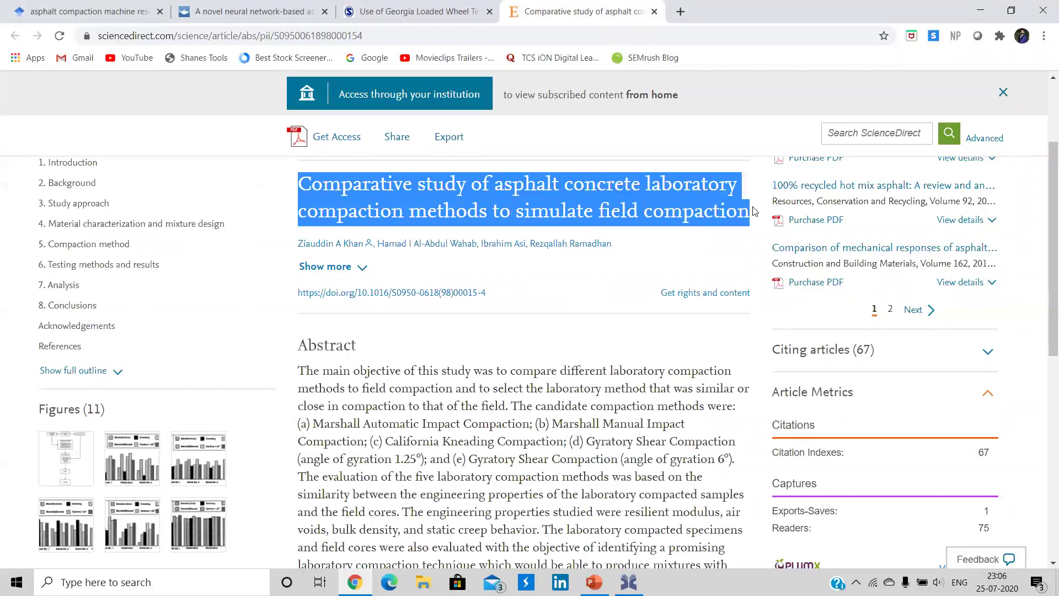
{"action": "left_click", "coordinate": [629, 582]}
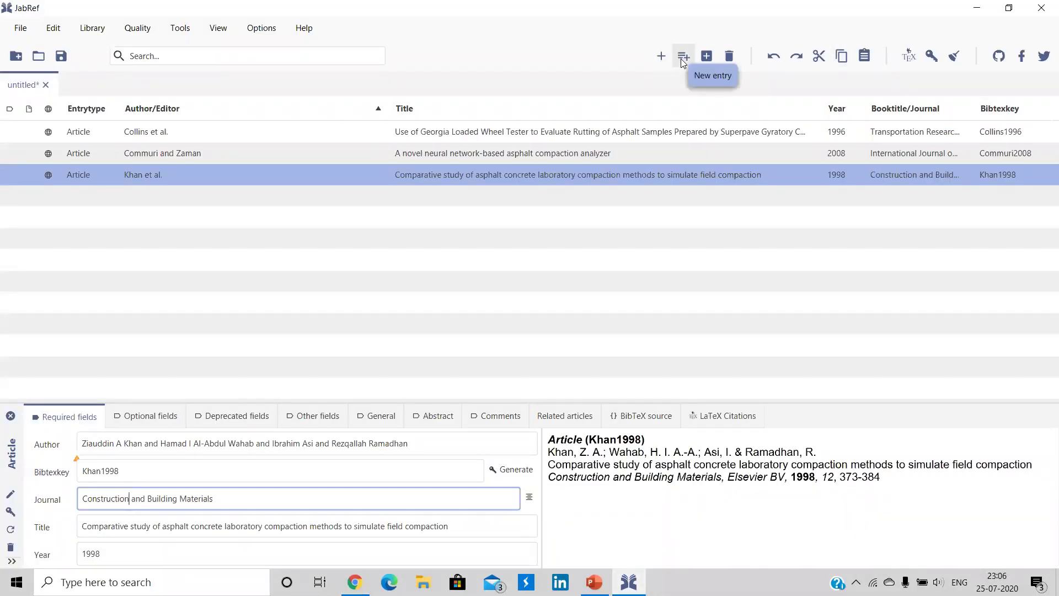
{"action": "left_click", "coordinate": [664, 56]}
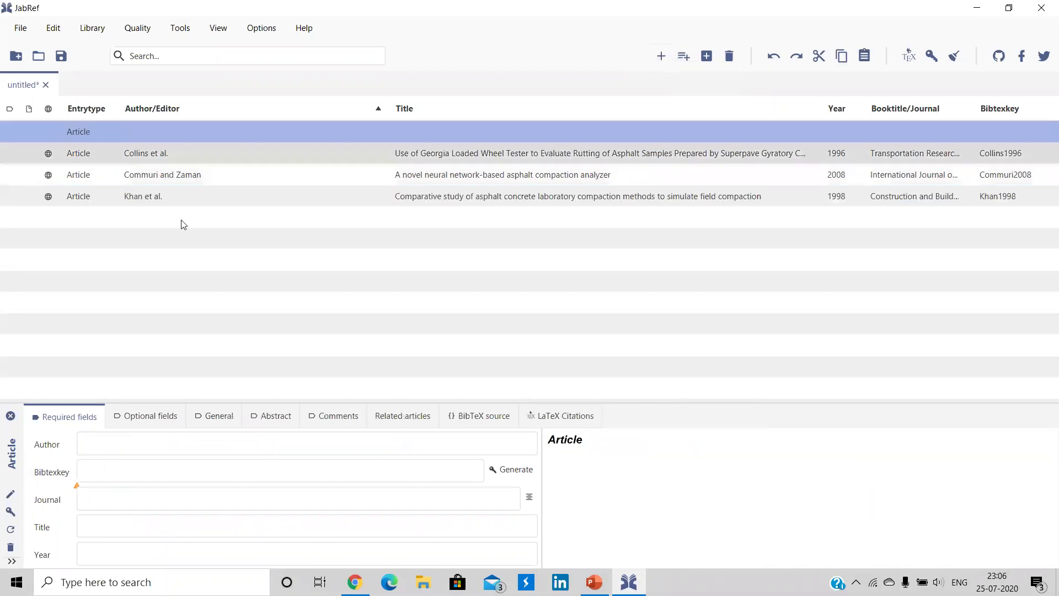
{"action": "left_click", "coordinate": [97, 526]}
{"action": "key", "text": "ctrl+v"}
{"action": "left_click", "coordinate": [94, 448]}
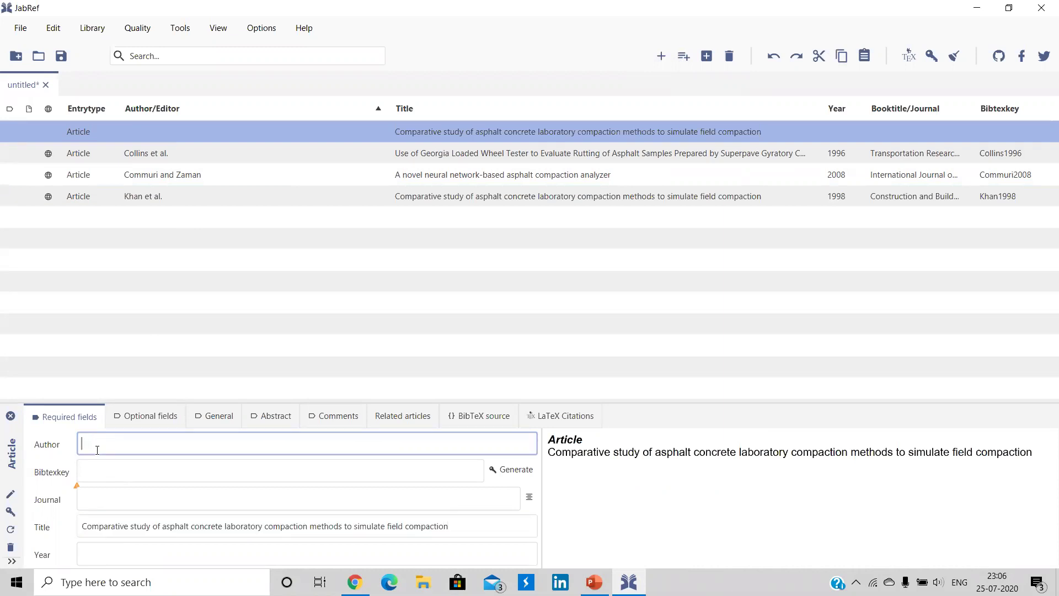
{"action": "left_click", "coordinate": [83, 500]}
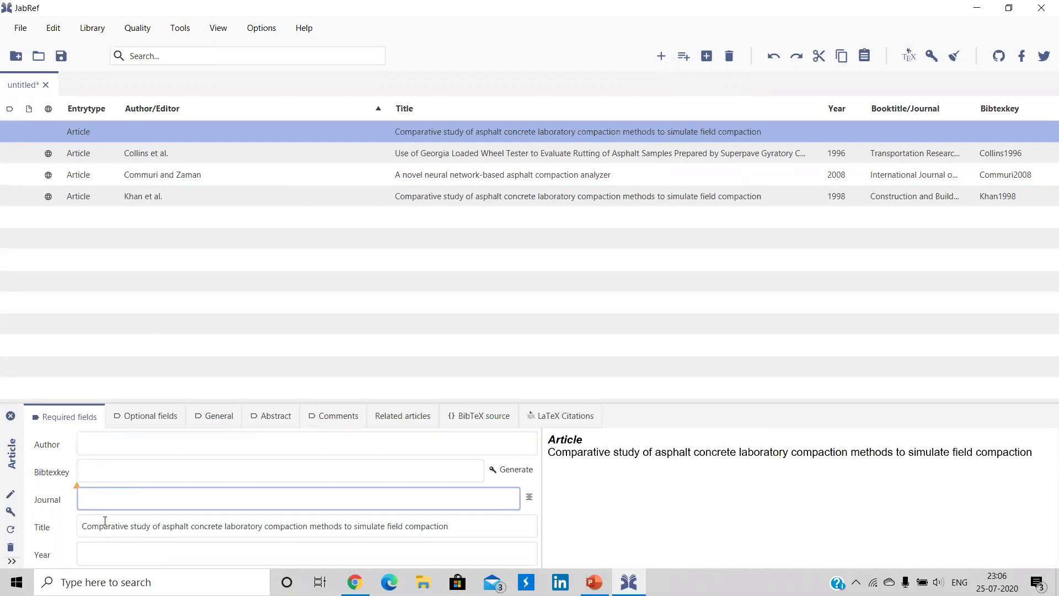
{"action": "left_click", "coordinate": [108, 557]}
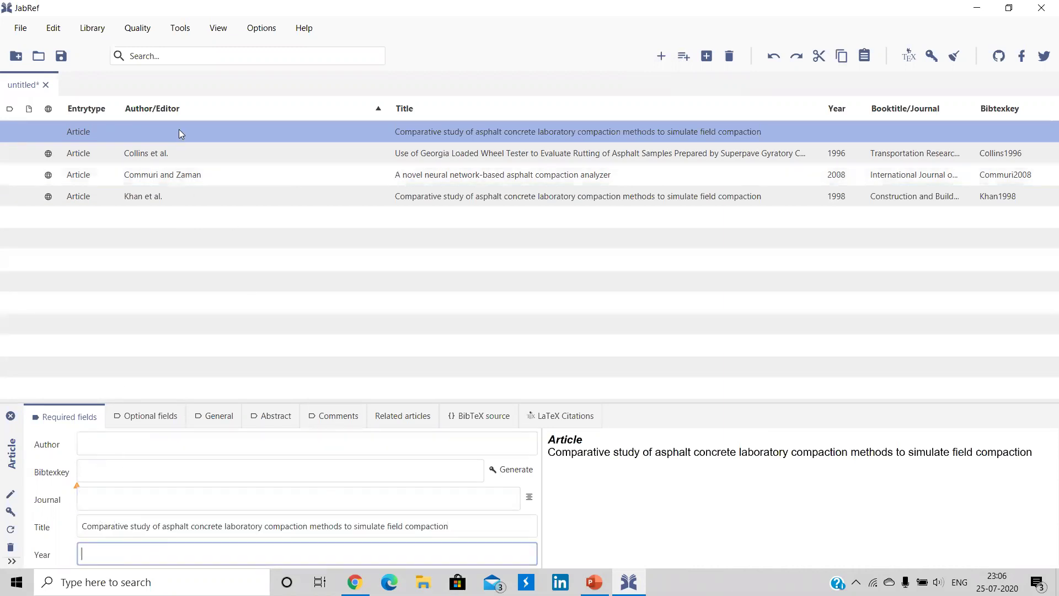
{"action": "right_click", "coordinate": [110, 131]}
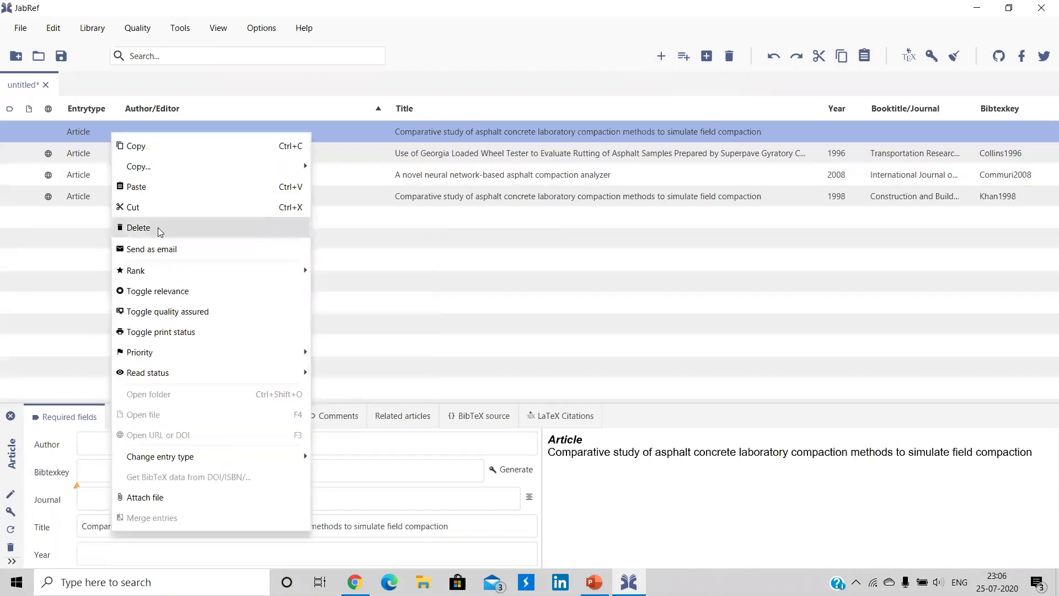
{"action": "left_click", "coordinate": [187, 228]}
{"action": "left_click", "coordinate": [586, 236]}
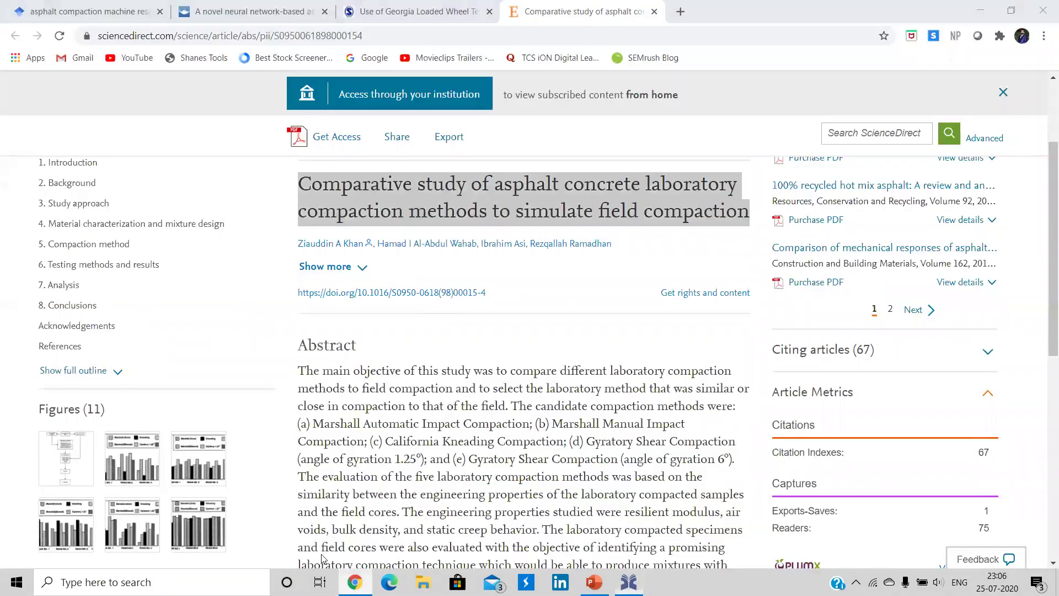
- Return to JabRef and click through the Khan, Collins and Commuri entries
{"action": "left_click", "coordinate": [355, 582]}
{"action": "key", "text": "alt+Tab"}
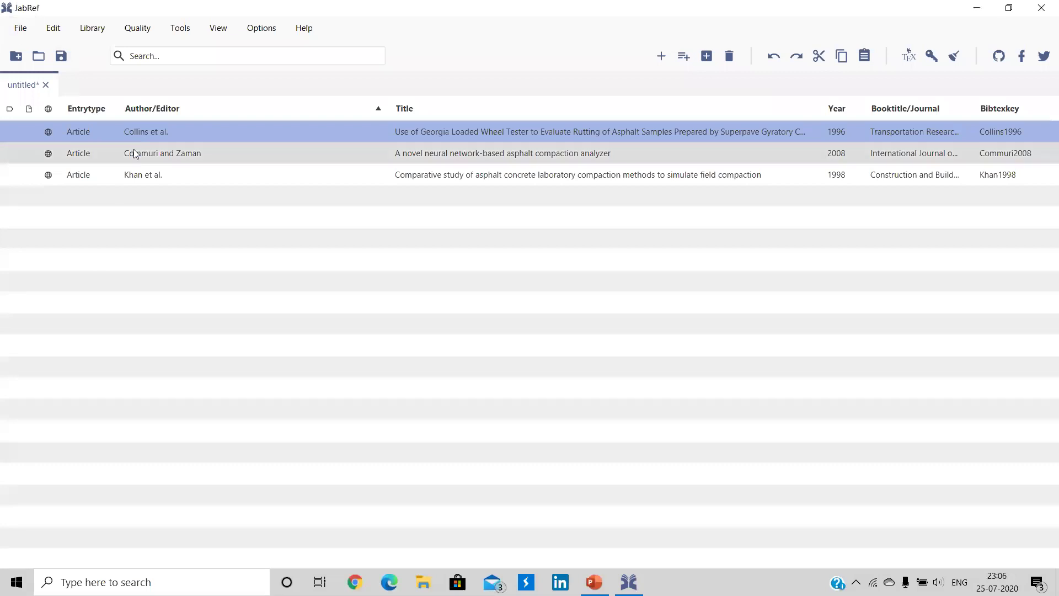
{"action": "left_click", "coordinate": [142, 174]}
{"action": "left_click", "coordinate": [148, 138]}
{"action": "left_click", "coordinate": [150, 157]}
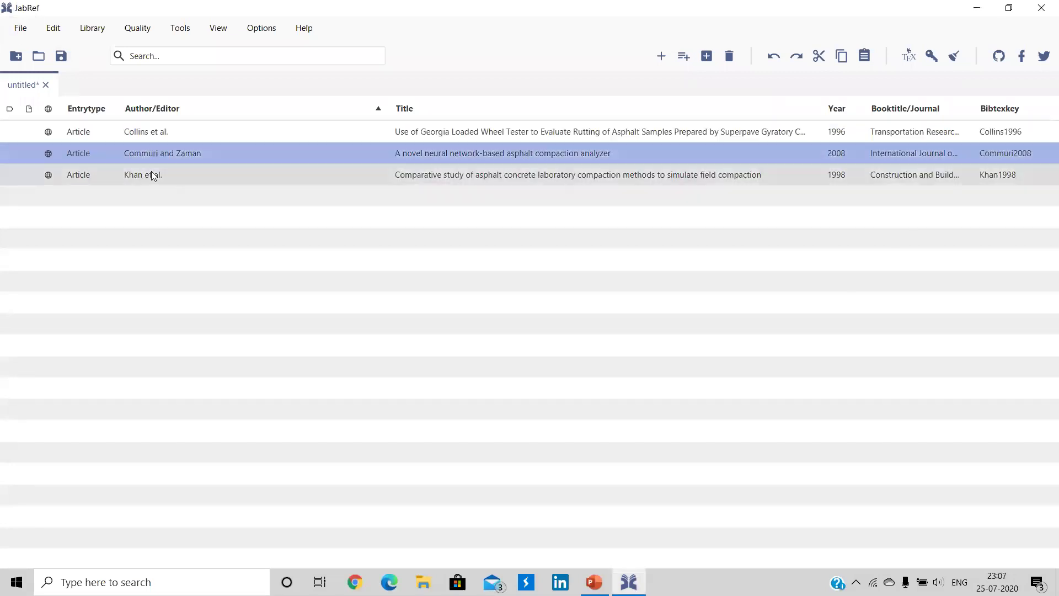
{"action": "left_click", "coordinate": [154, 174]}
{"action": "left_click", "coordinate": [160, 132]}
- Export all entries to the Desktop as 'ABCD' in MS Office 2007 format
{"action": "left_click", "coordinate": [21, 29]}
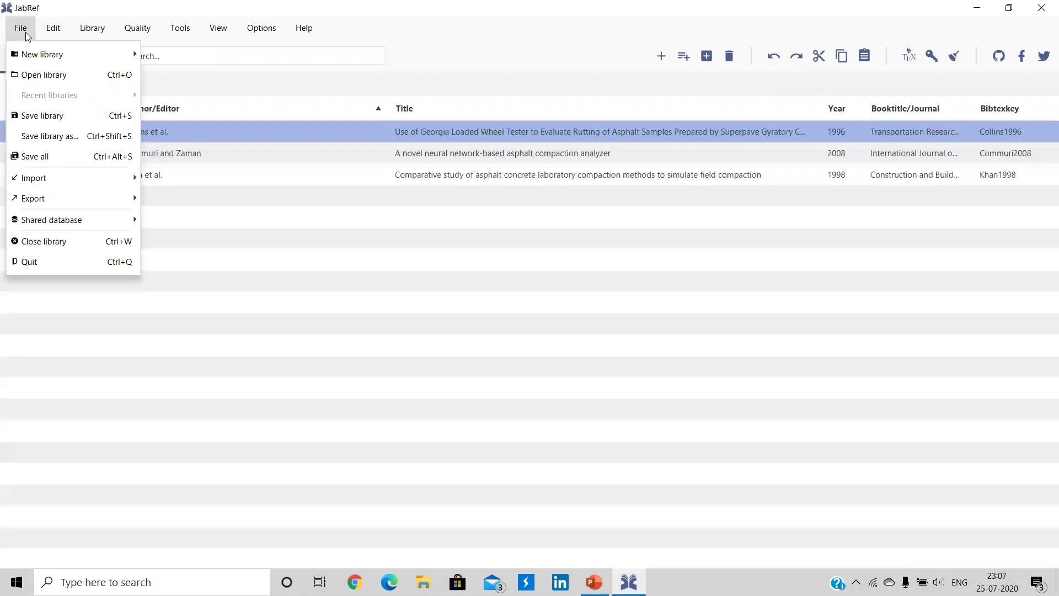
{"action": "mouse_move", "coordinate": [54, 199]}
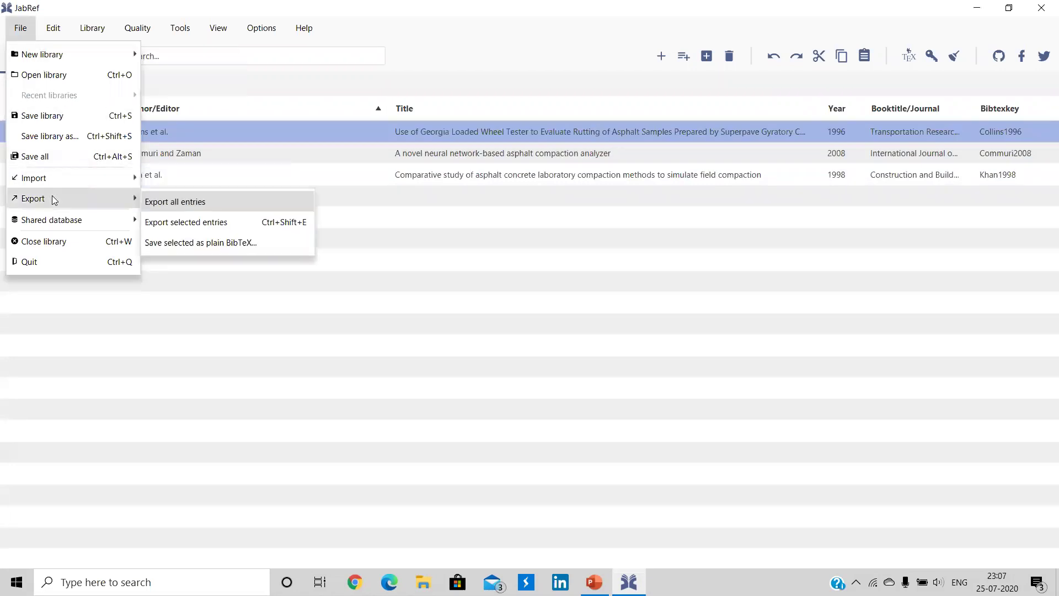
{"action": "left_click", "coordinate": [168, 203]}
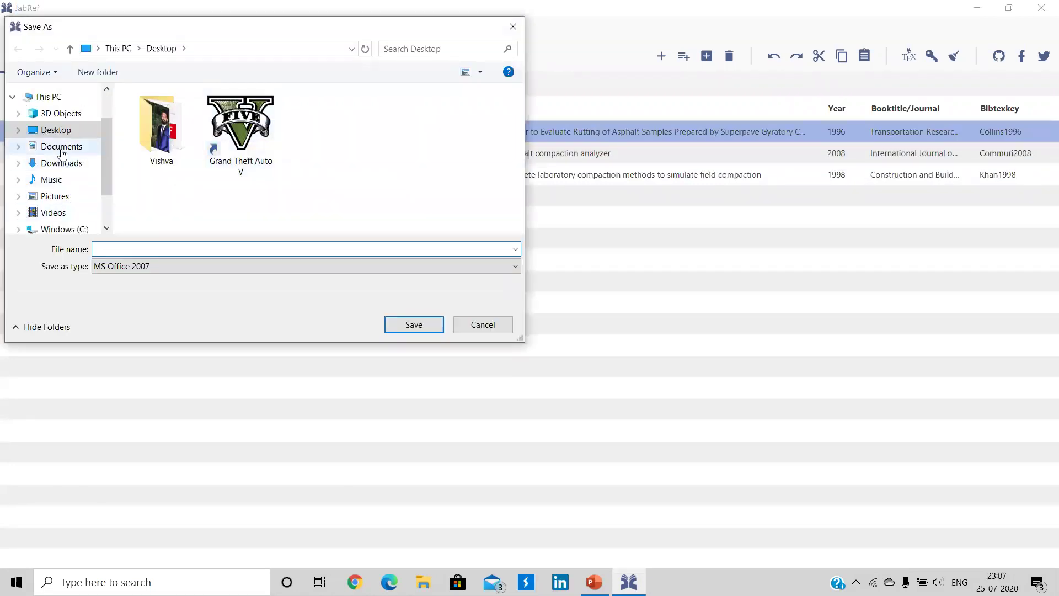
{"action": "left_click", "coordinate": [61, 113]}
{"action": "left_click", "coordinate": [65, 133]}
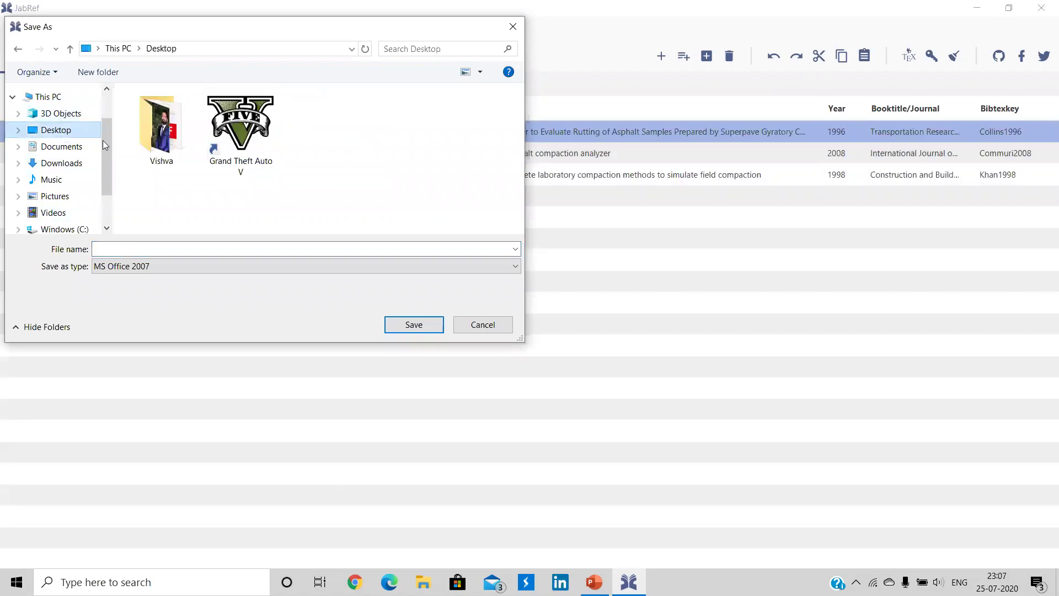
{"action": "left_click", "coordinate": [200, 246]}
{"action": "type", "text": "ABCD"}
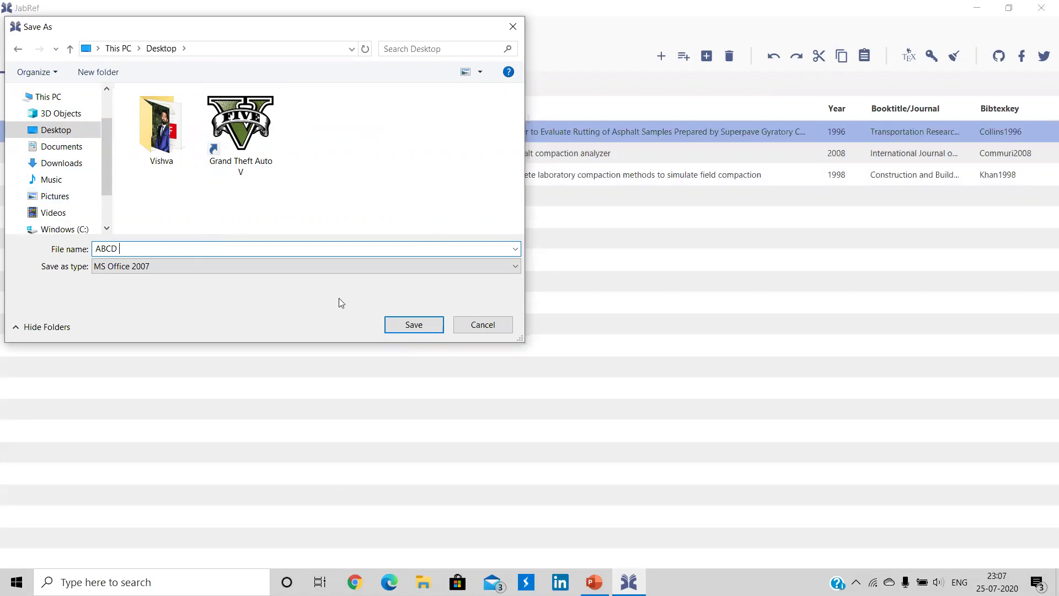
{"action": "left_click", "coordinate": [120, 266]}
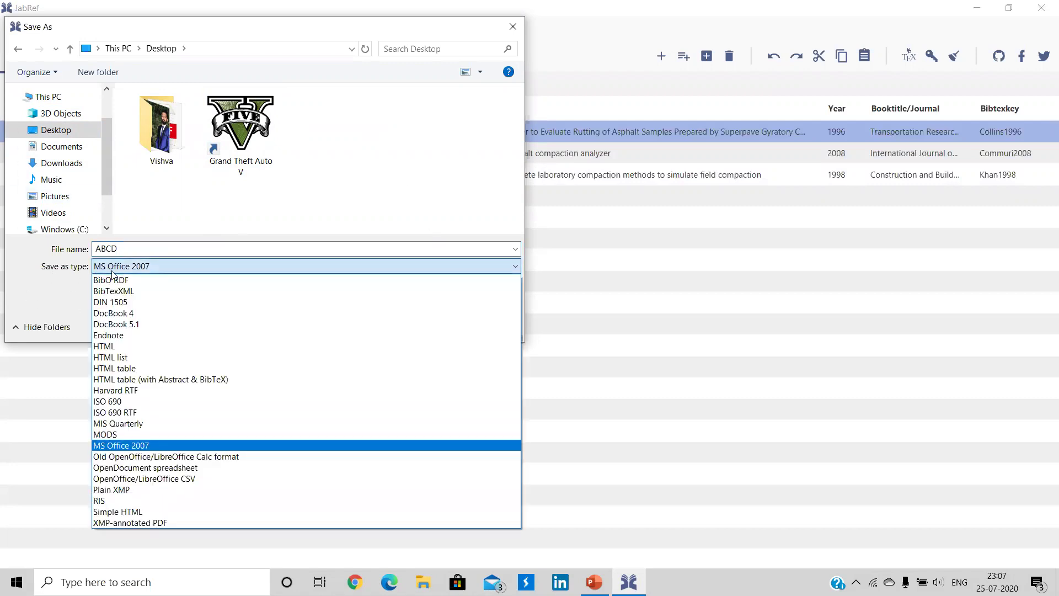
{"action": "left_click", "coordinate": [144, 447]}
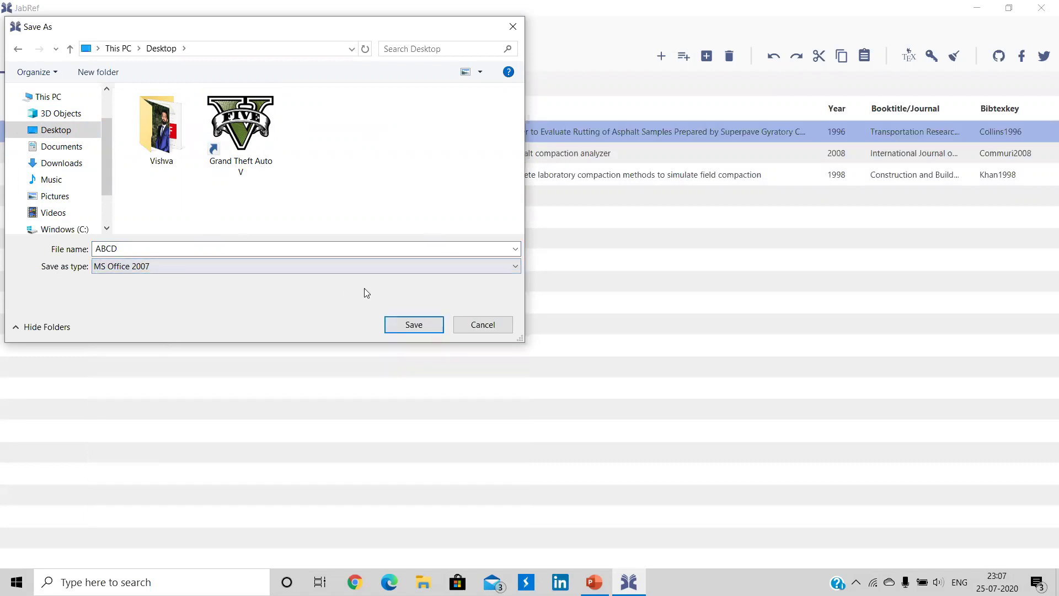
{"action": "left_click", "coordinate": [401, 326]}
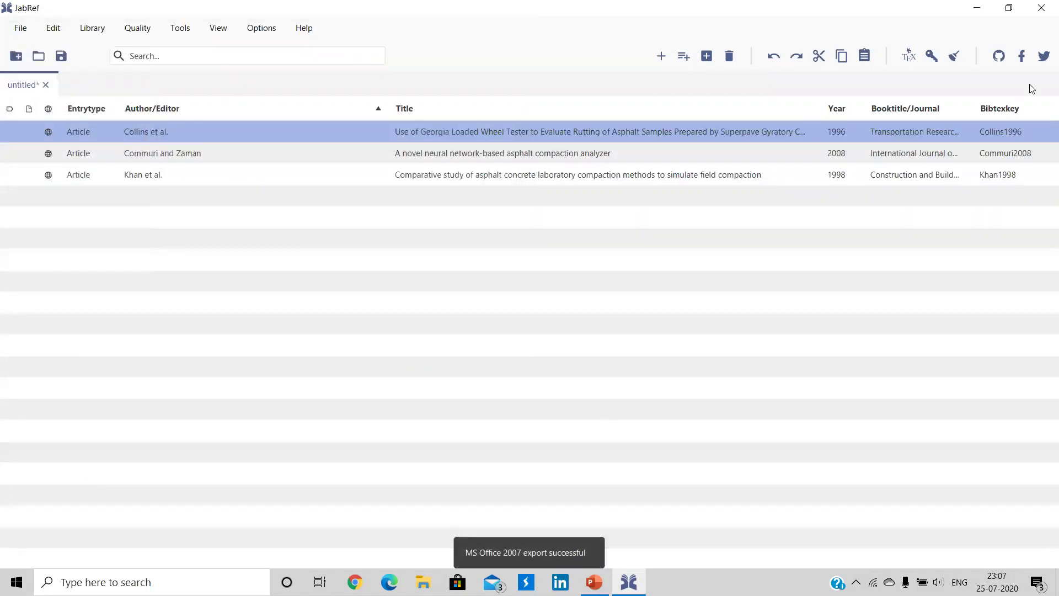
- Close JabRef discarding library changes, then open the ACM Report document from the desktop
{"action": "left_click", "coordinate": [1042, 8]}
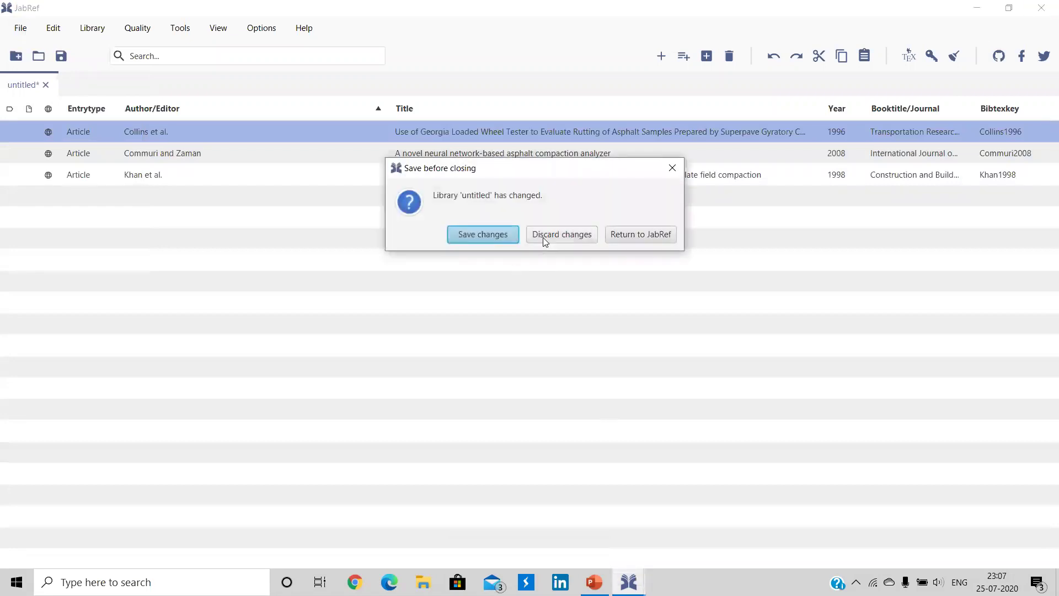
{"action": "left_click", "coordinate": [542, 237]}
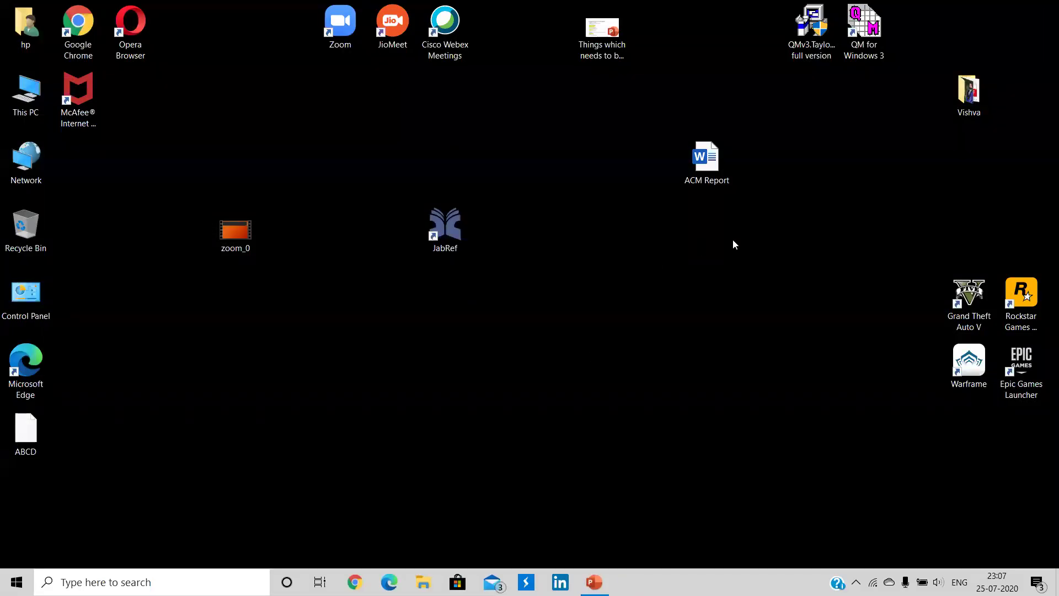
{"action": "double_click", "coordinate": [709, 166]}
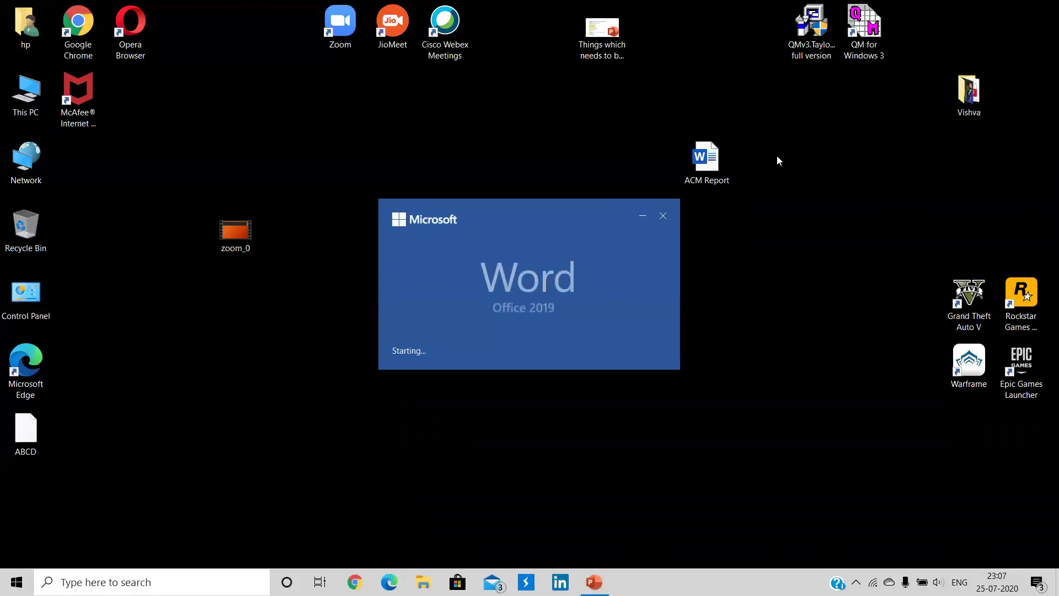
{"action": "scroll", "coordinate": [326, 288], "scroll_direction": "down", "scroll_amount": 3}
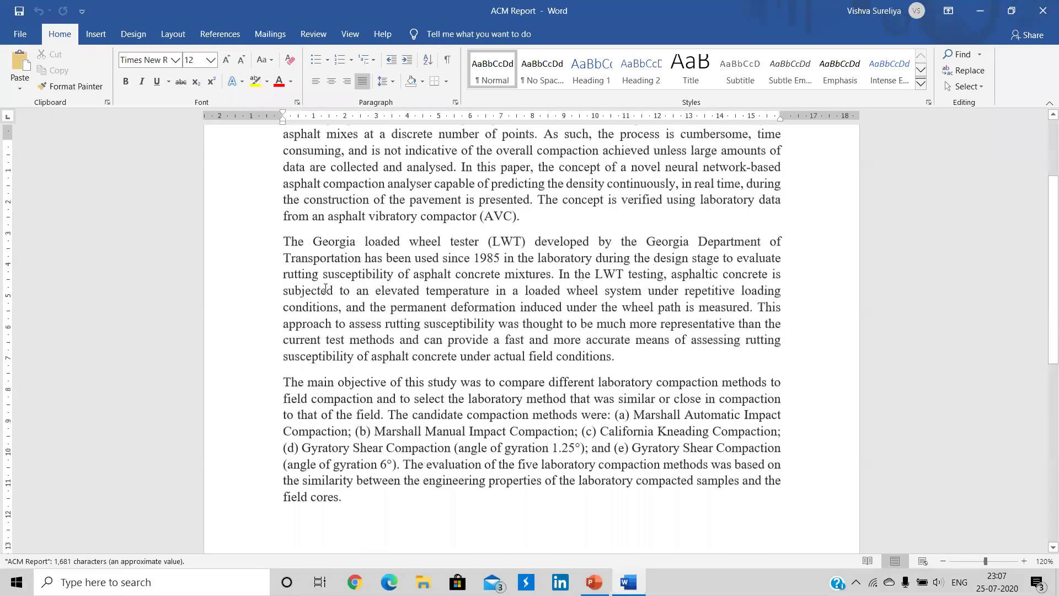
{"action": "scroll", "coordinate": [325, 288], "scroll_direction": "up", "scroll_amount": 1}
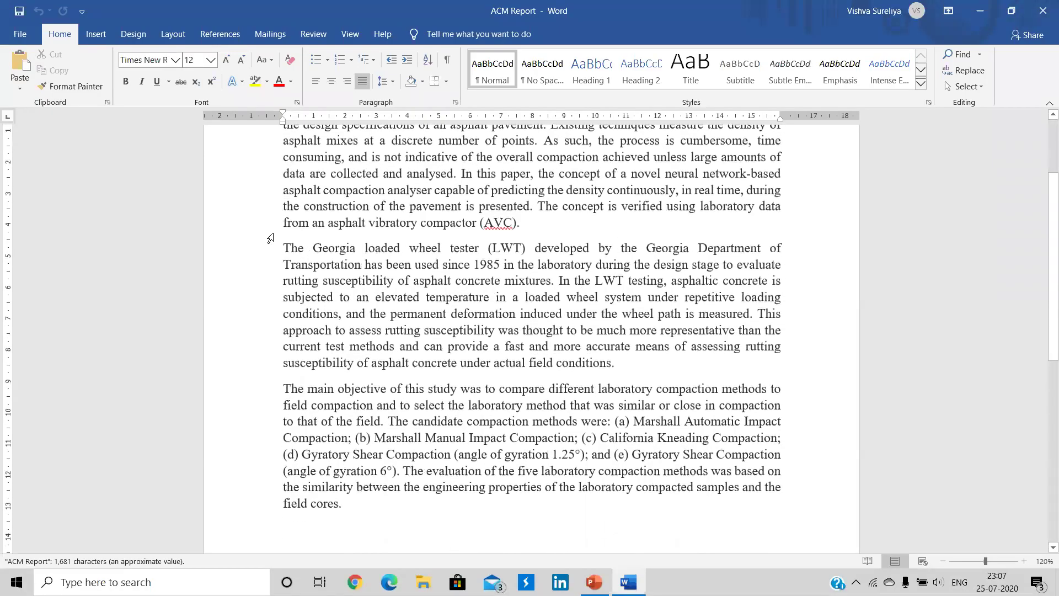
{"action": "scroll", "coordinate": [272, 238], "scroll_direction": "up", "scroll_amount": 1}
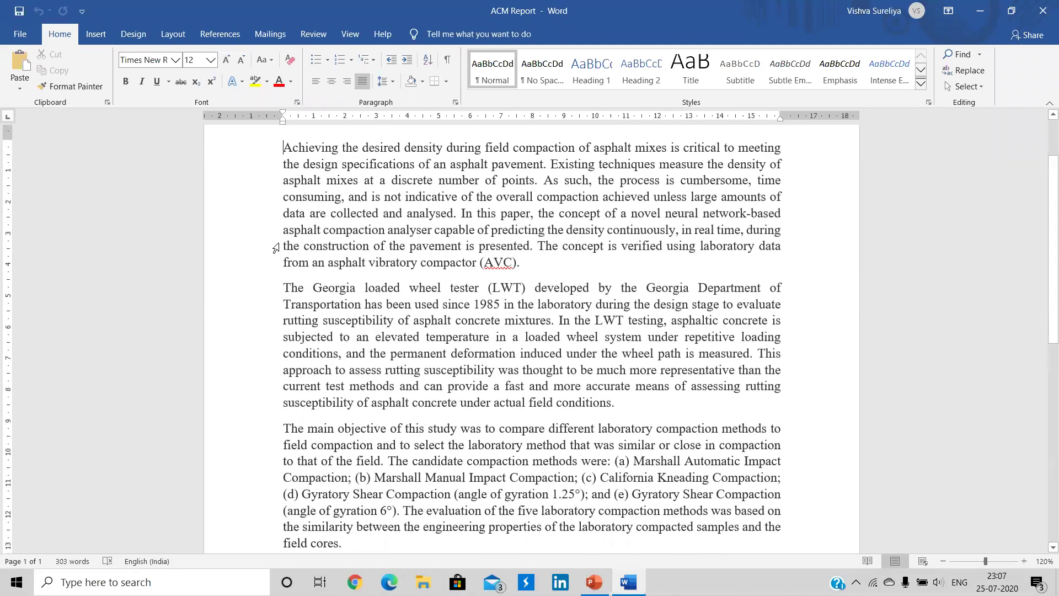
- In Manage Sources, load the exported ABCD source list from the Desktop
{"action": "left_click", "coordinate": [219, 33]}
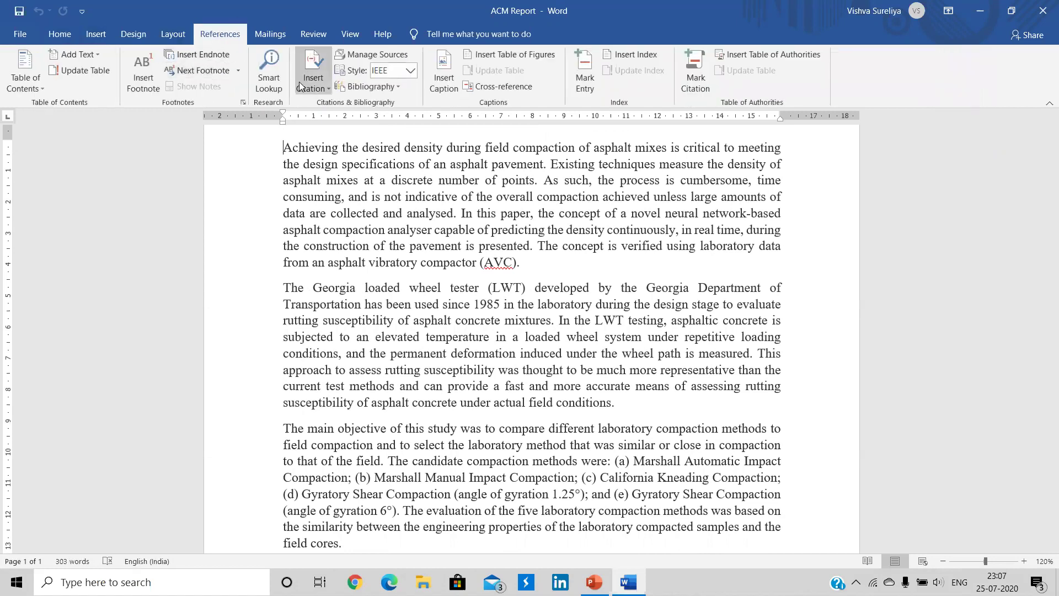
{"action": "left_click", "coordinate": [367, 54]}
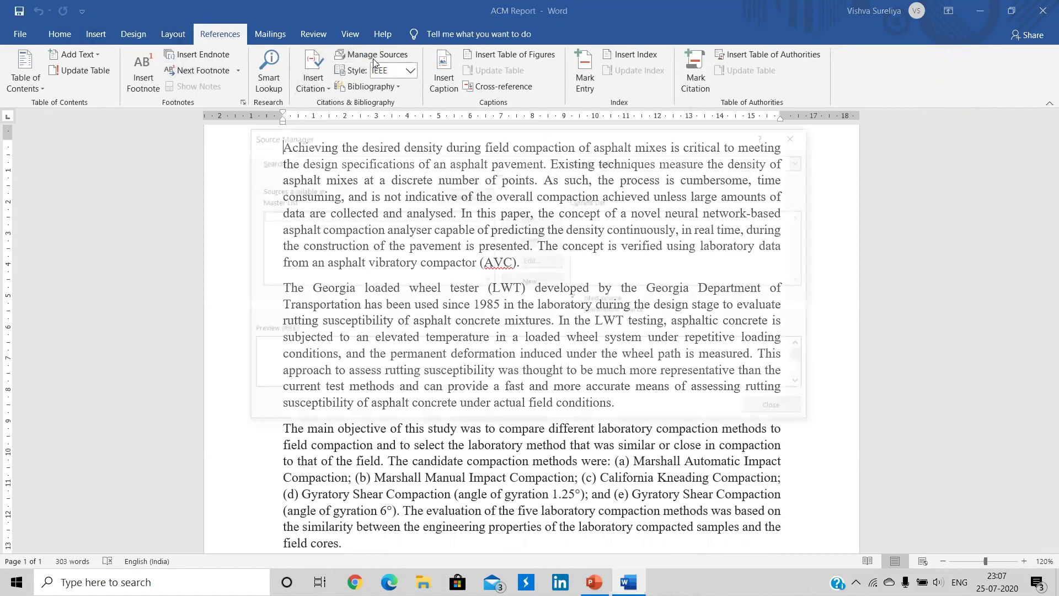
{"action": "left_click", "coordinate": [463, 194]}
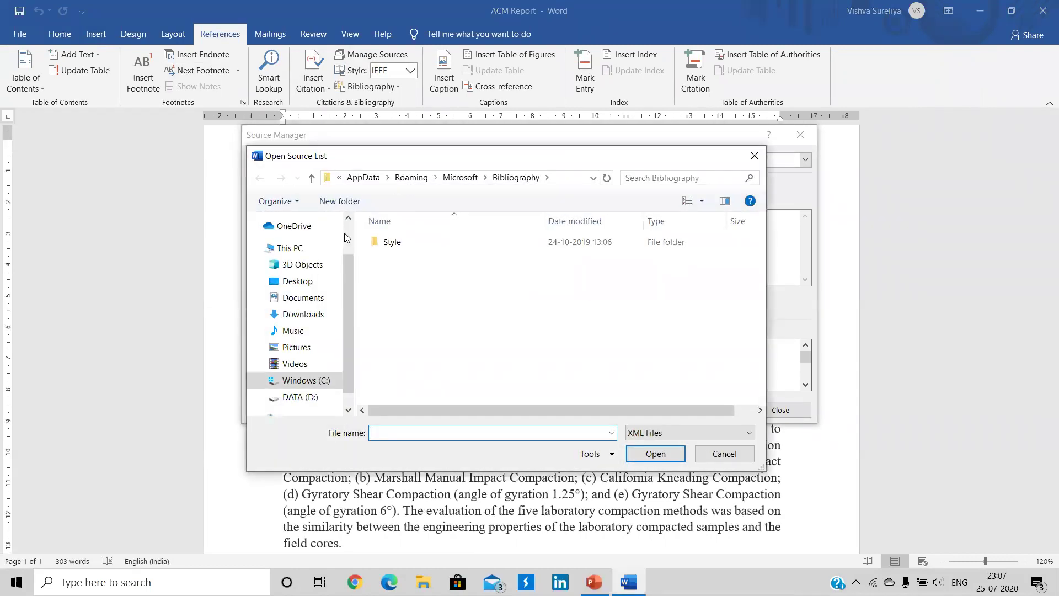
{"action": "left_click", "coordinate": [298, 281]}
{"action": "left_click", "coordinate": [492, 263]}
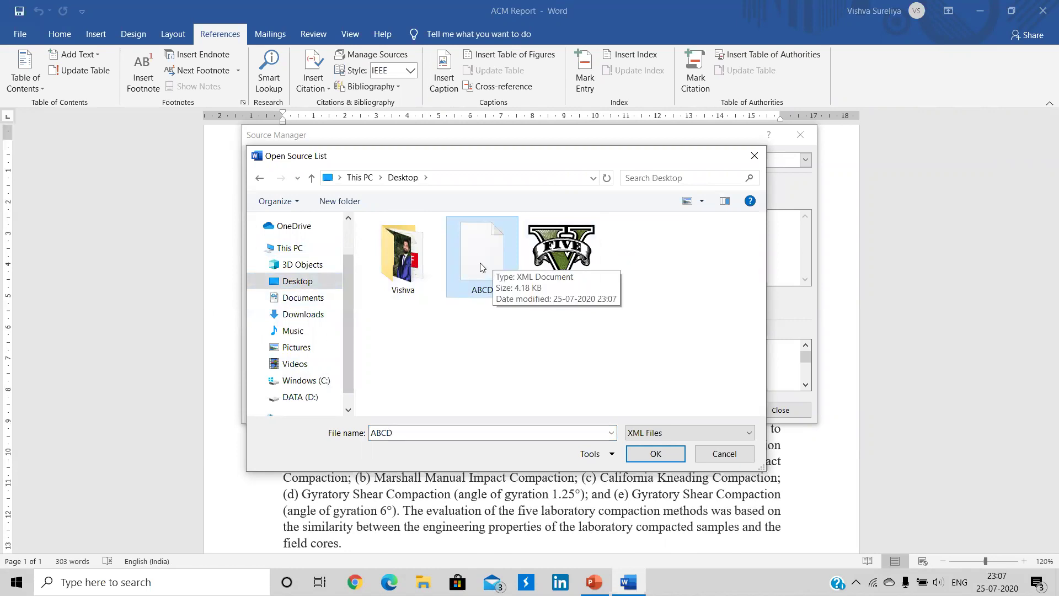
{"action": "double_click", "coordinate": [489, 278]}
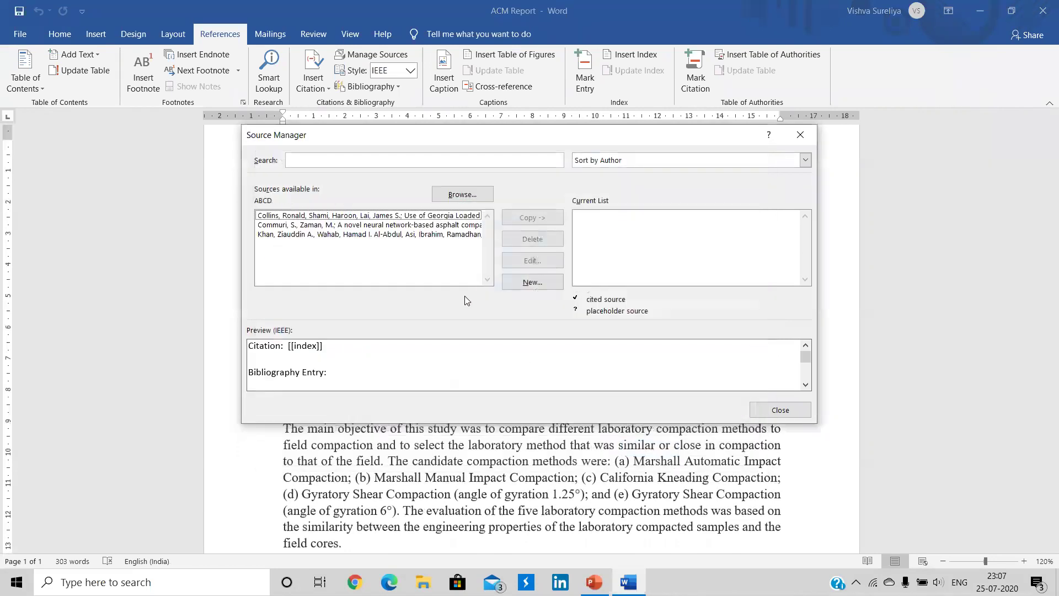
- Copy all three ABCD asphalt sources into the report's current list and close the manager
{"action": "left_click", "coordinate": [395, 218]}
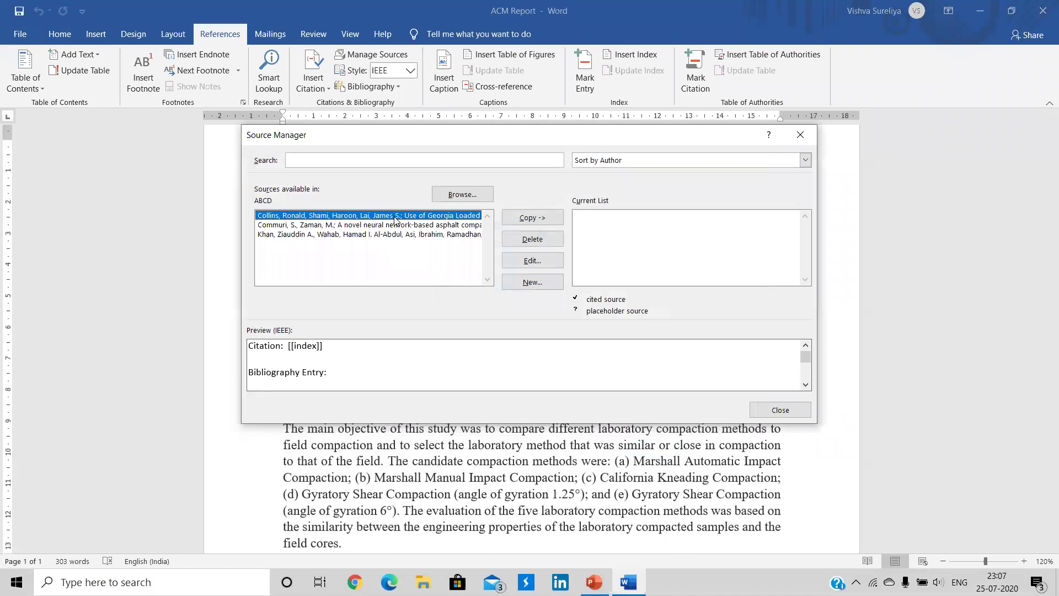
{"action": "left_click_drag", "start_coordinate": [395, 219], "coordinate": [396, 236]}
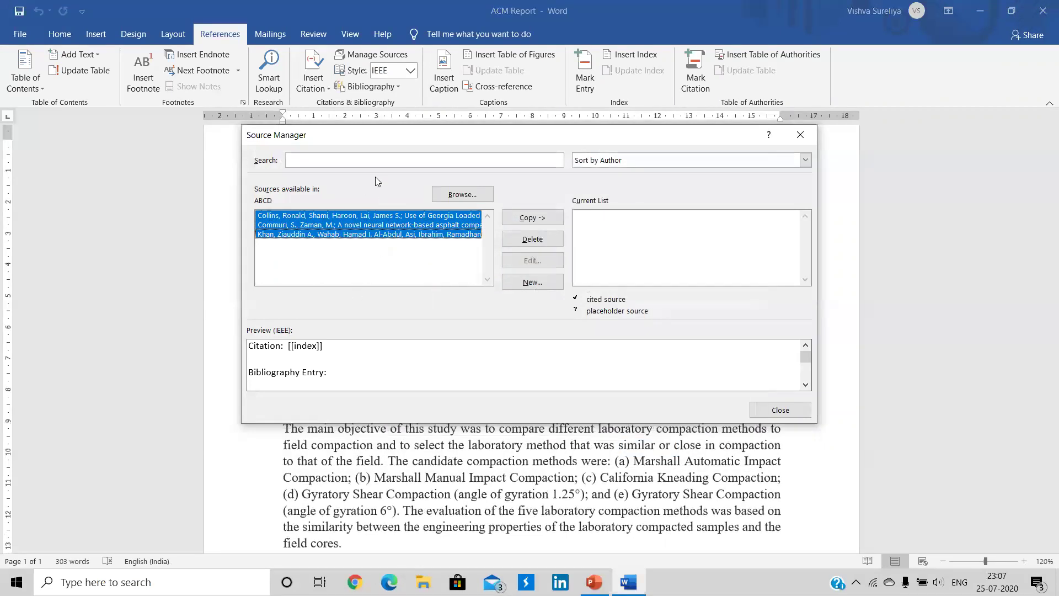
{"action": "left_click", "coordinate": [532, 218]}
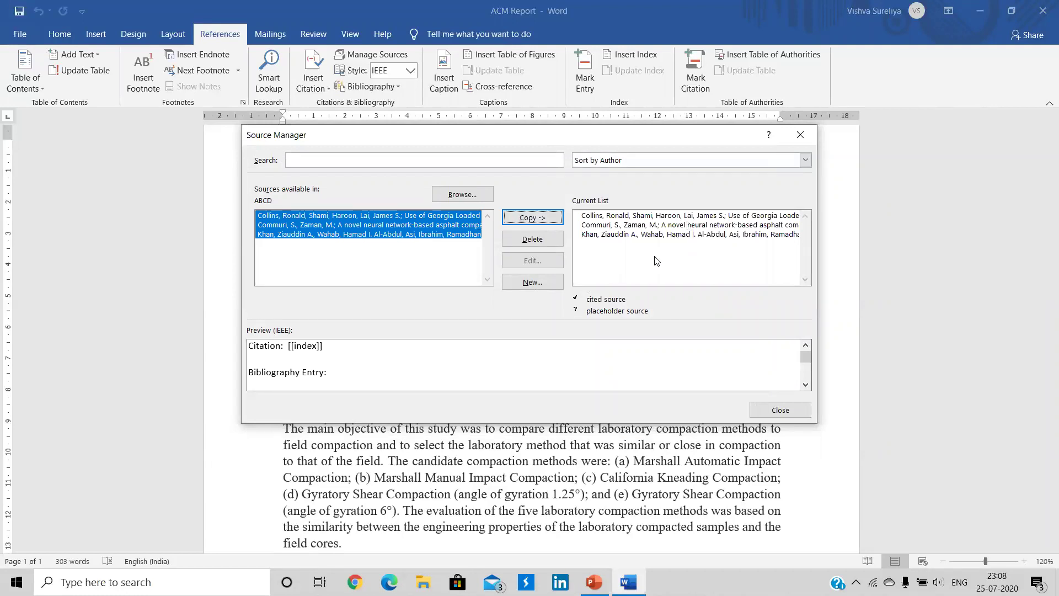
{"action": "left_click", "coordinate": [783, 411]}
{"action": "scroll", "coordinate": [335, 201], "scroll_direction": "up", "scroll_amount": 3}
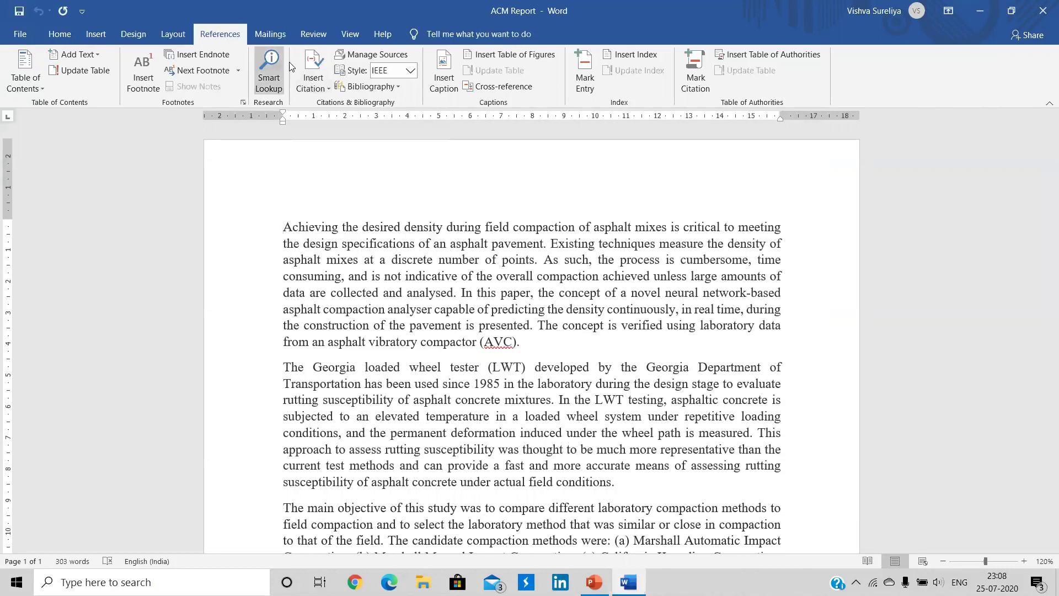
{"action": "left_click", "coordinate": [315, 90]}
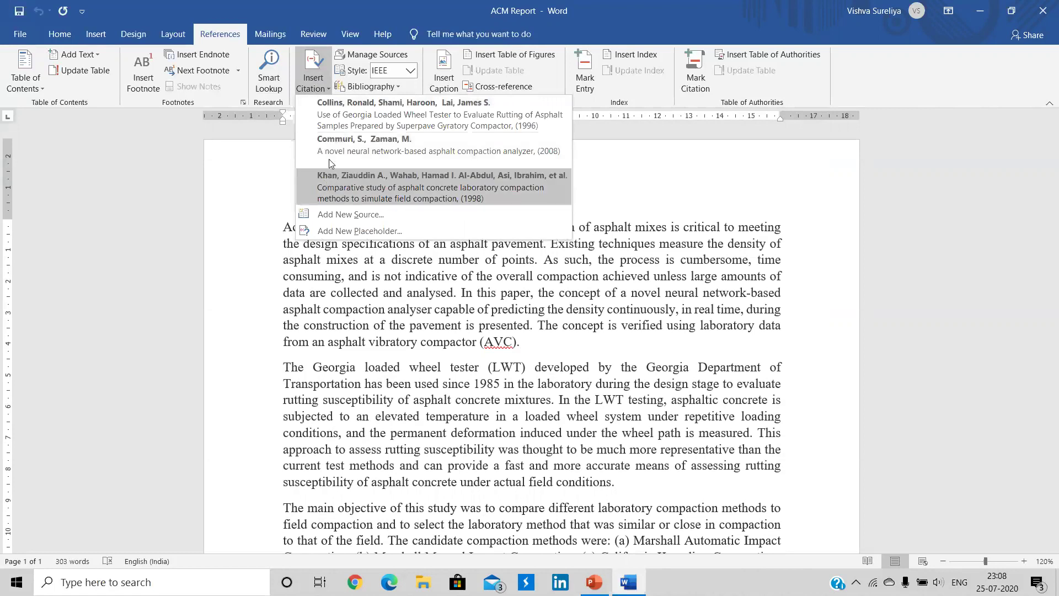
{"action": "left_click", "coordinate": [366, 278]}
{"action": "left_click_drag", "start_coordinate": [292, 233], "coordinate": [512, 333]}
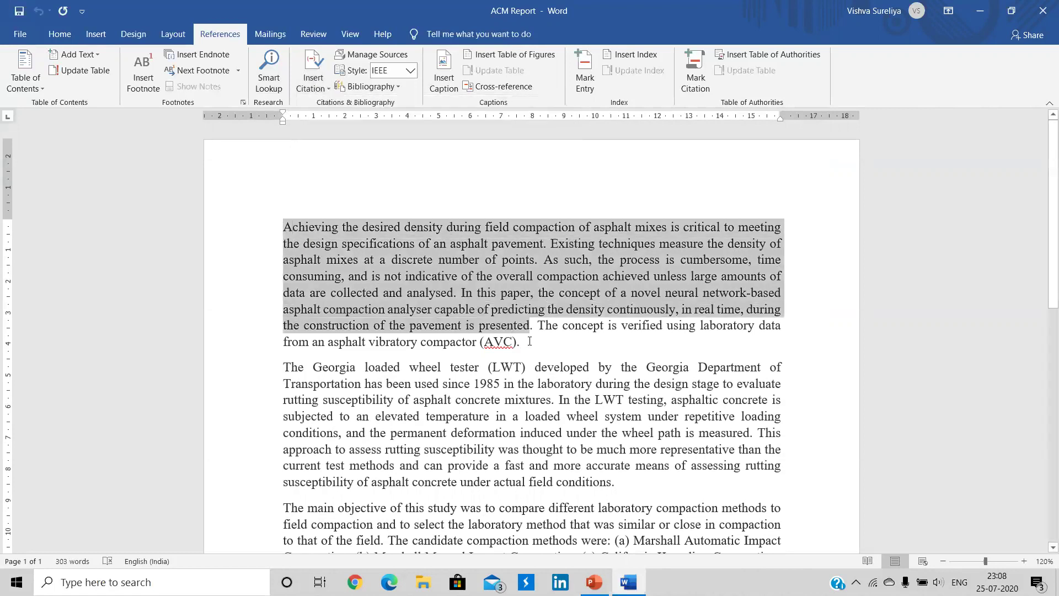
{"action": "left_click", "coordinate": [531, 342]}
{"action": "left_click", "coordinate": [312, 81]}
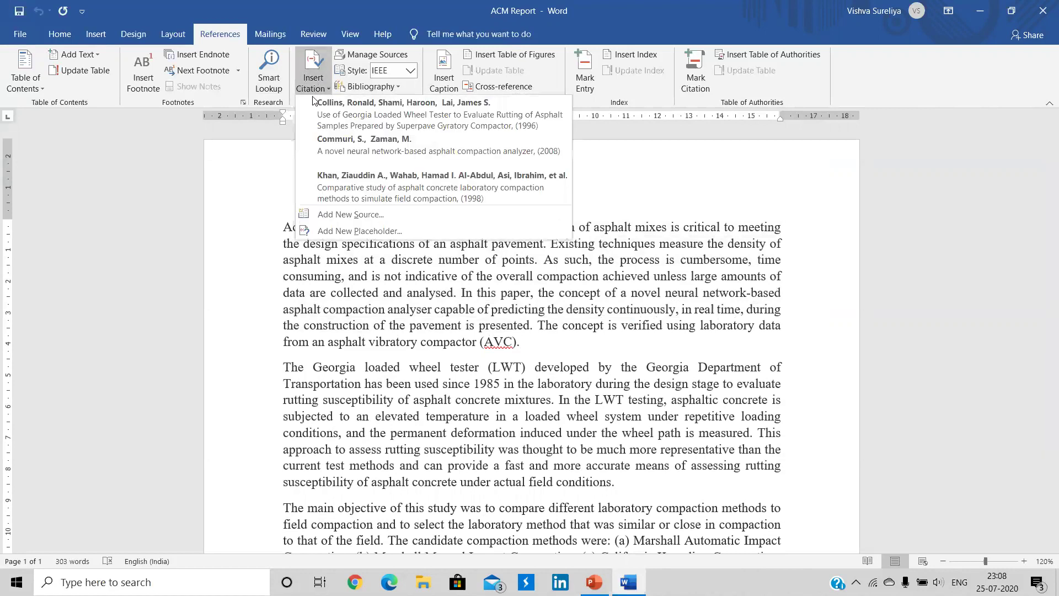
{"action": "left_click", "coordinate": [322, 174]}
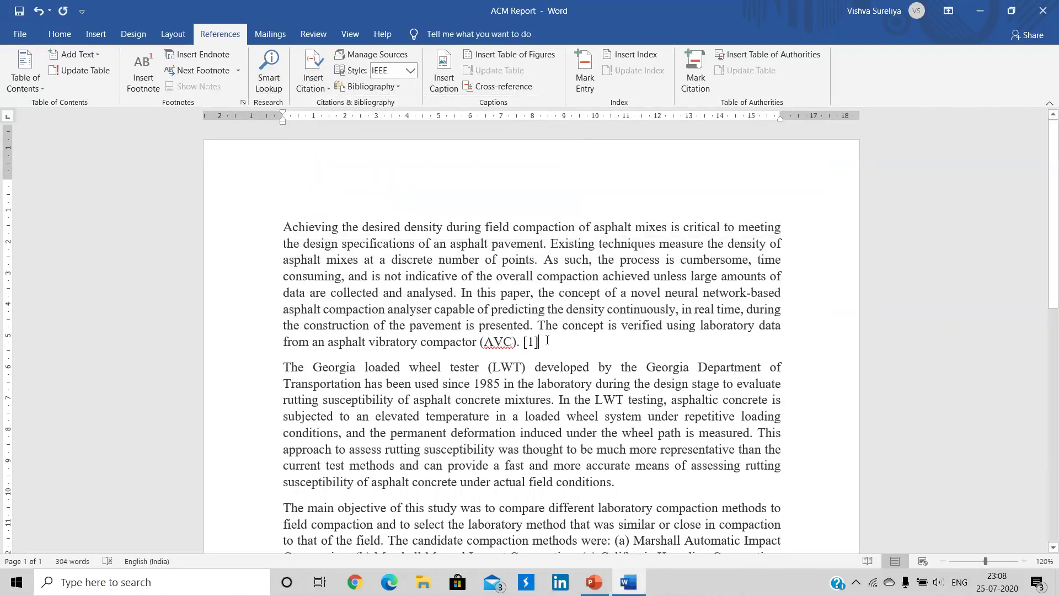
{"action": "scroll", "coordinate": [558, 306], "scroll_direction": "down", "scroll_amount": 2}
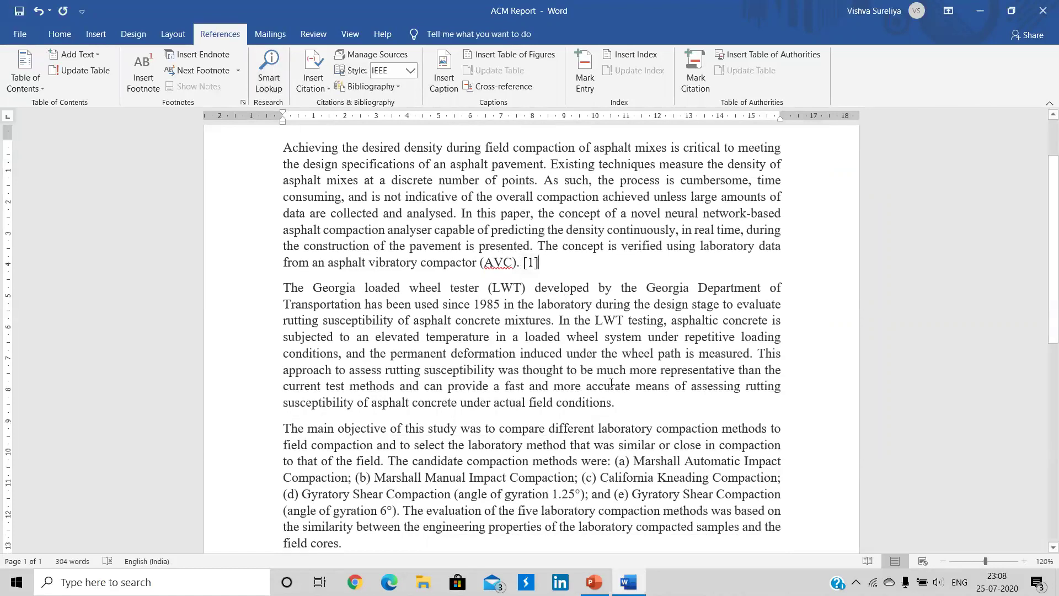
{"action": "left_click", "coordinate": [313, 72]}
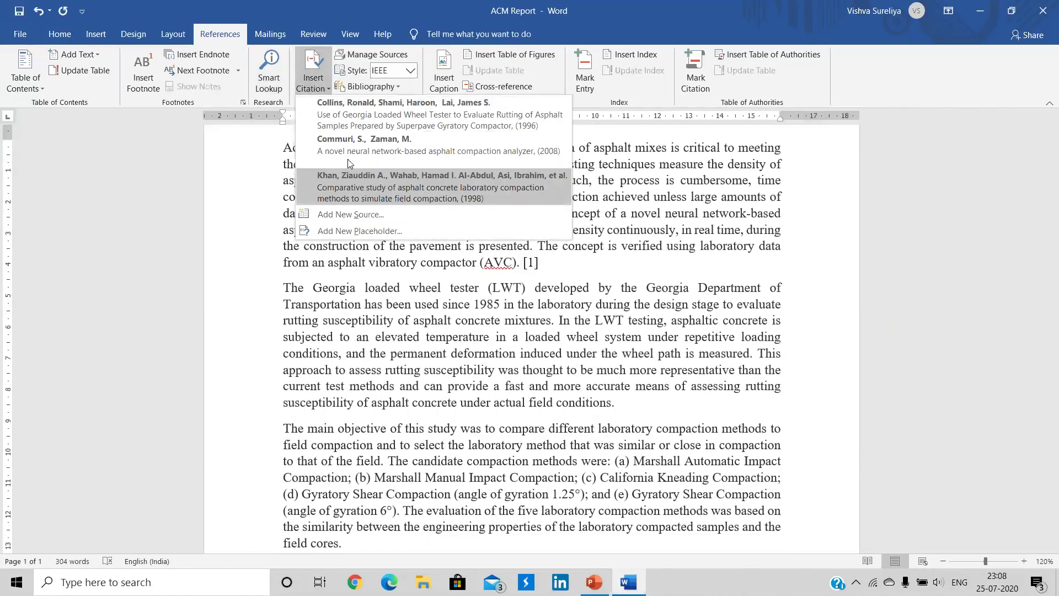
{"action": "left_click", "coordinate": [361, 153]}
{"action": "scroll", "coordinate": [331, 135], "scroll_direction": "down", "scroll_amount": 2}
{"action": "key", "text": "ctrl+End"}
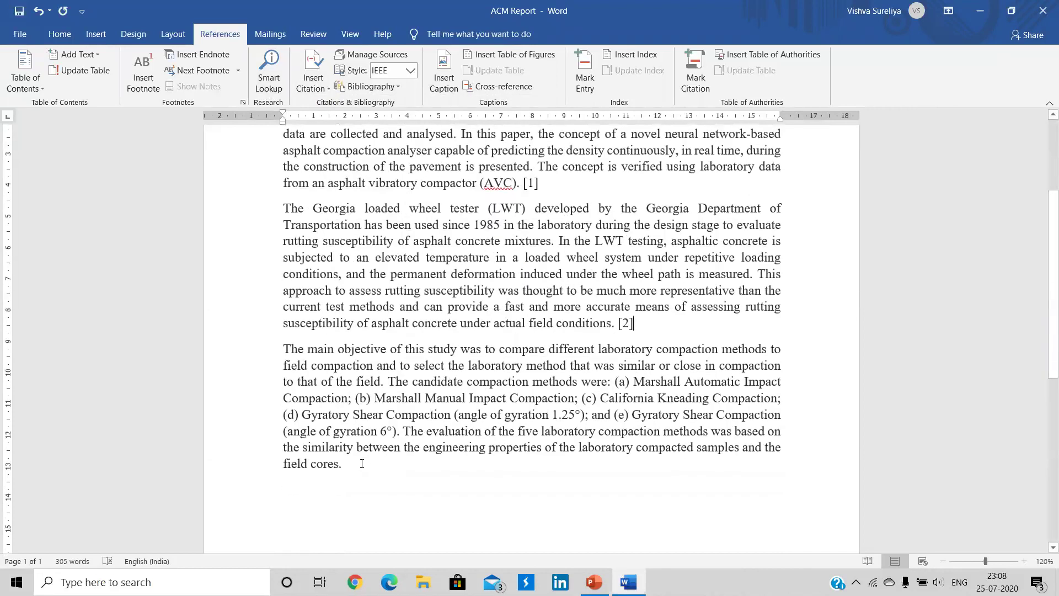
{"action": "left_click", "coordinate": [313, 72]}
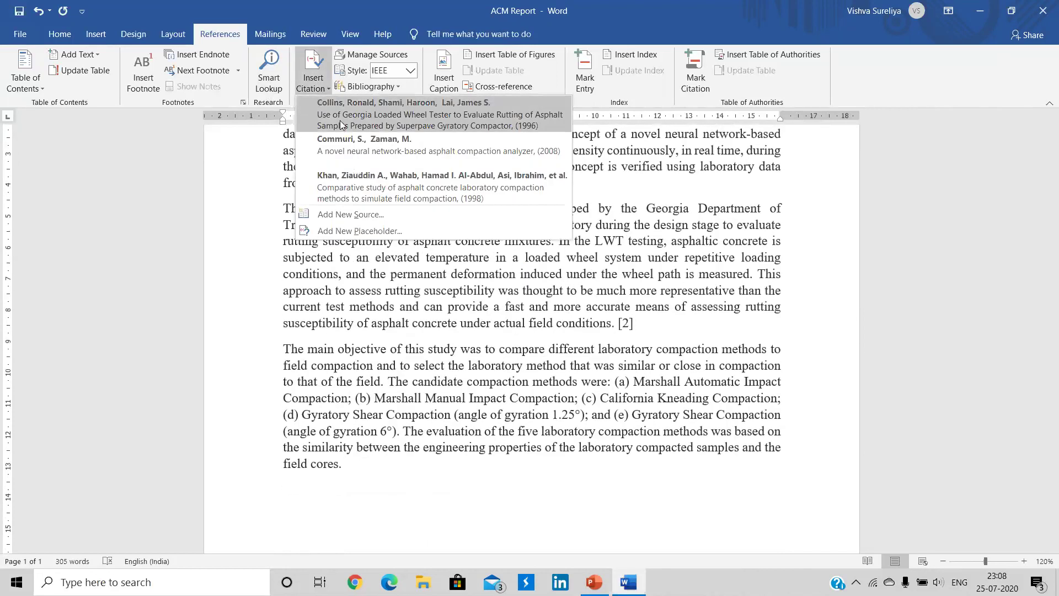
{"action": "left_click", "coordinate": [340, 120]}
{"action": "scroll", "coordinate": [512, 271], "scroll_direction": "down", "scroll_amount": 3}
{"action": "scroll", "coordinate": [512, 271], "scroll_direction": "up", "scroll_amount": 5}
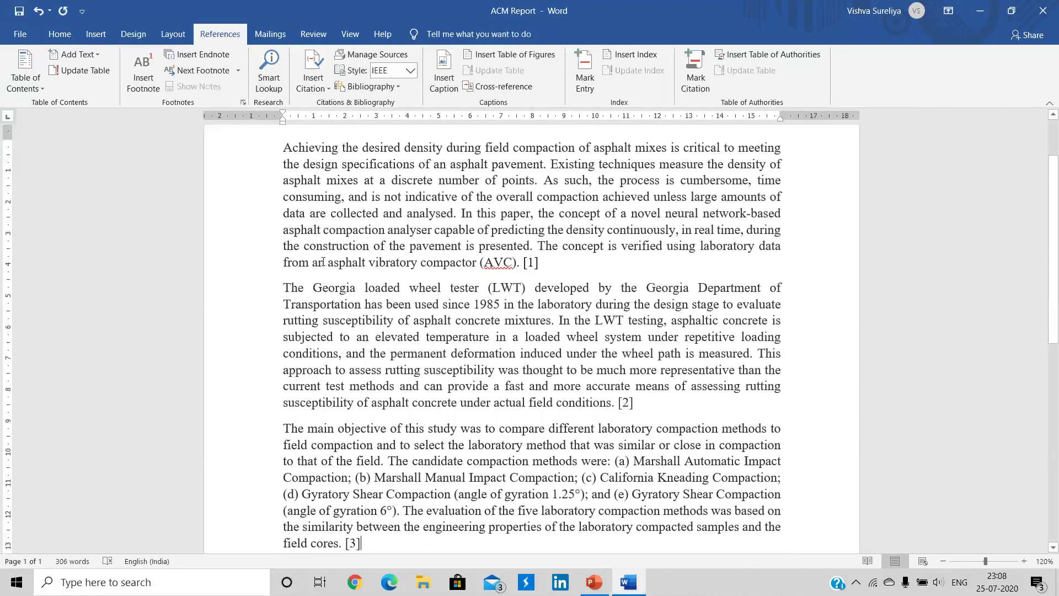
{"action": "left_click", "coordinate": [319, 87]}
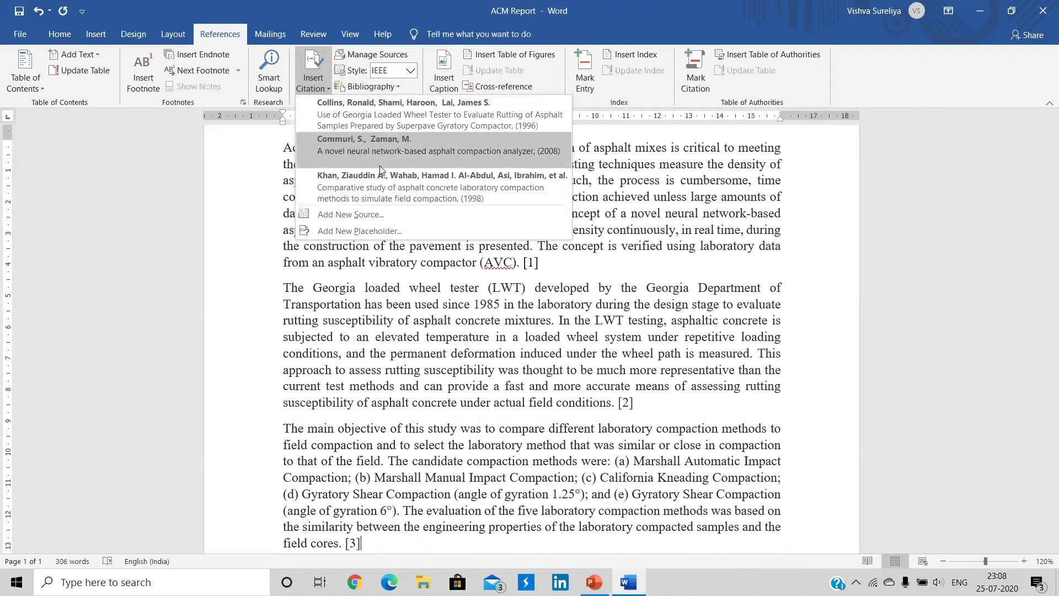
{"action": "key", "text": "Escape"}
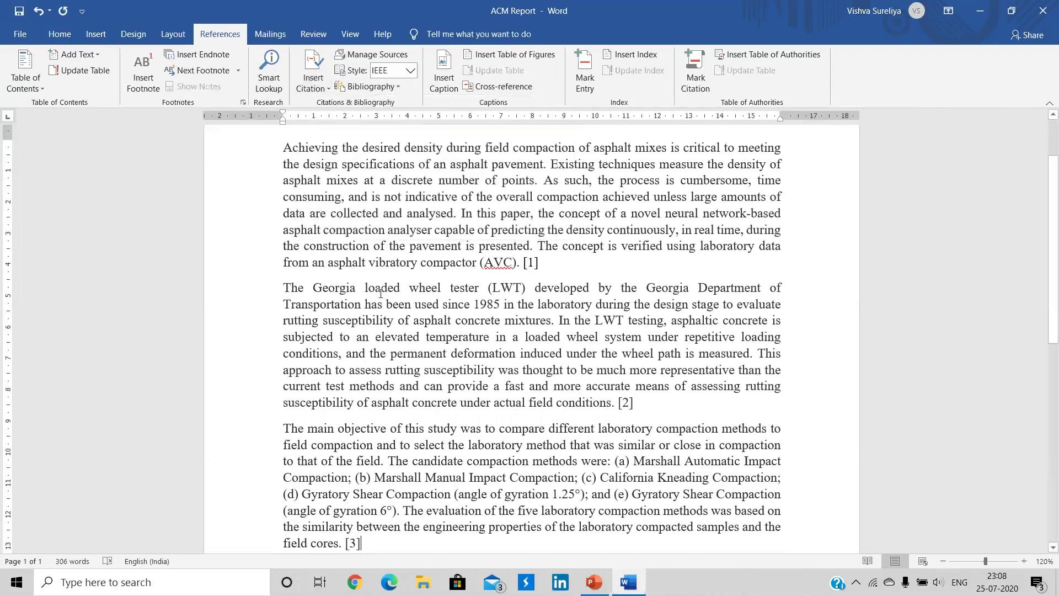
{"action": "left_click", "coordinate": [284, 151]}
{"action": "left_click_drag", "start_coordinate": [300, 159], "coordinate": [508, 260]}
{"action": "scroll", "coordinate": [454, 309], "scroll_direction": "down", "scroll_amount": 2}
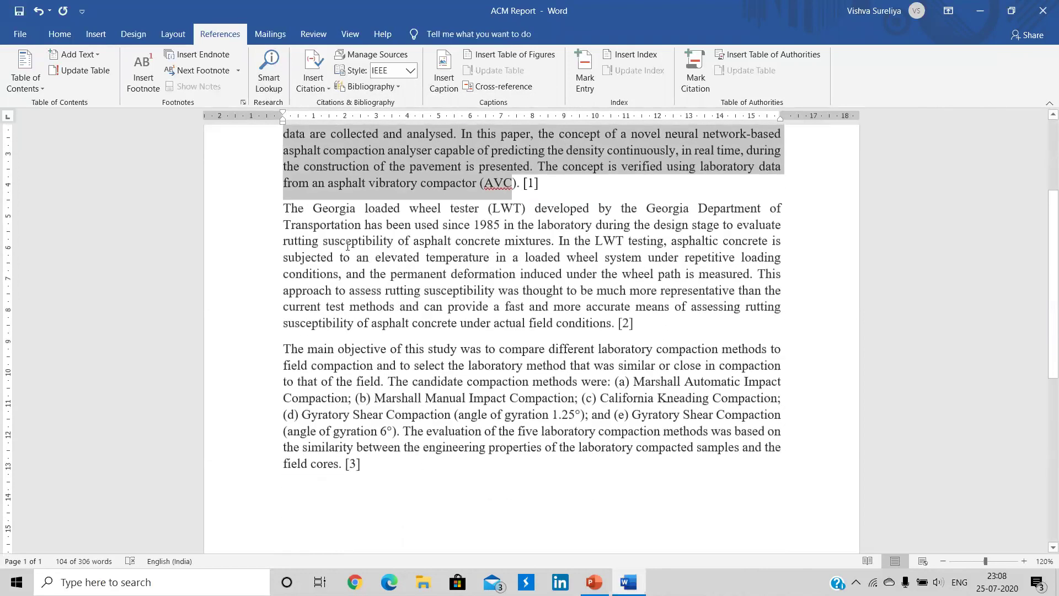
{"action": "left_click_drag", "start_coordinate": [283, 209], "coordinate": [635, 323]}
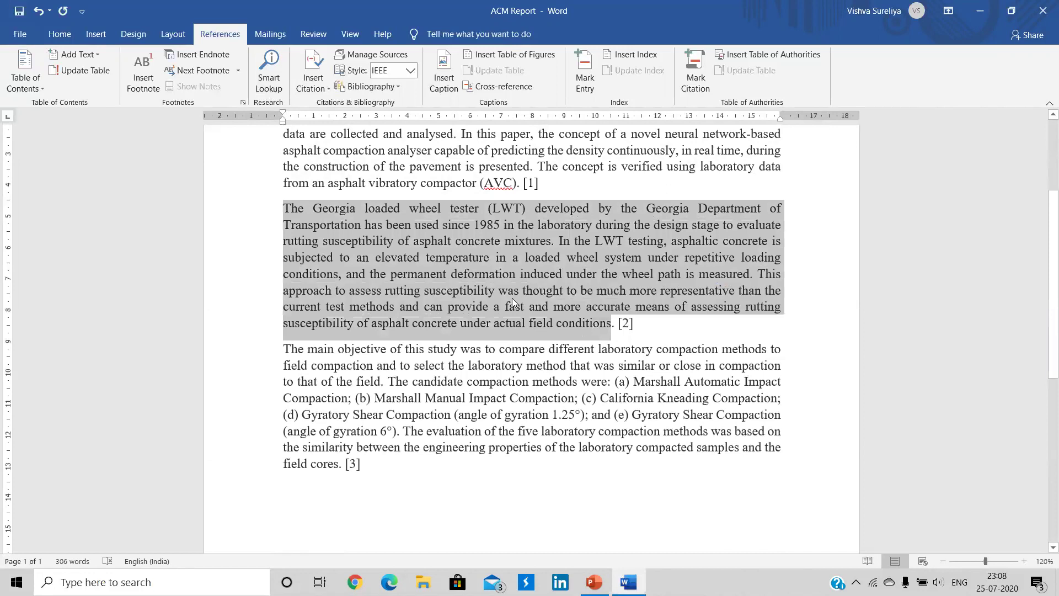
{"action": "left_click", "coordinate": [284, 351]}
{"action": "scroll", "coordinate": [285, 273], "scroll_direction": "down", "scroll_amount": 2}
{"action": "left_click_drag", "start_coordinate": [284, 273], "coordinate": [343, 386]}
{"action": "left_click", "coordinate": [374, 302]}
{"action": "scroll", "coordinate": [578, 496], "scroll_direction": "down", "scroll_amount": 4}
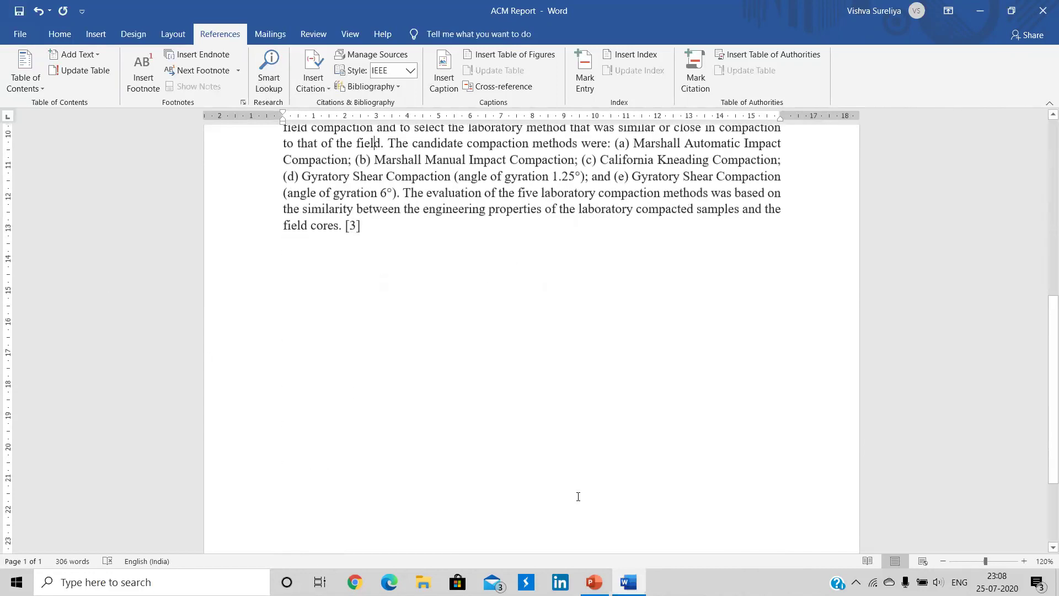
- Insert a References-style bibliography, then undo it because it landed in the wrong place
{"action": "scroll", "coordinate": [384, 381], "scroll_direction": "up", "scroll_amount": 2}
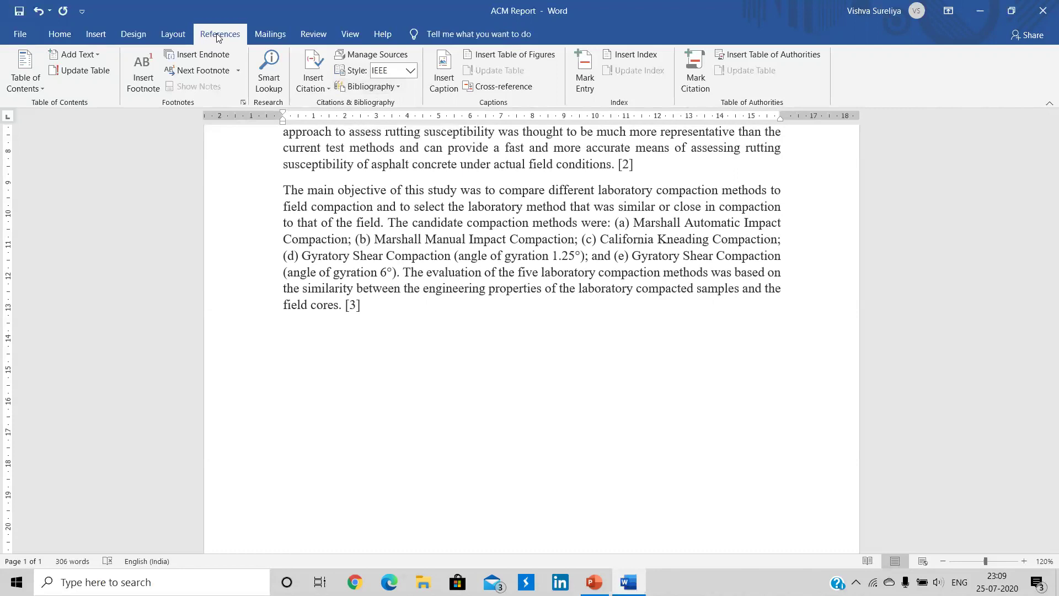
{"action": "left_click", "coordinate": [353, 87]}
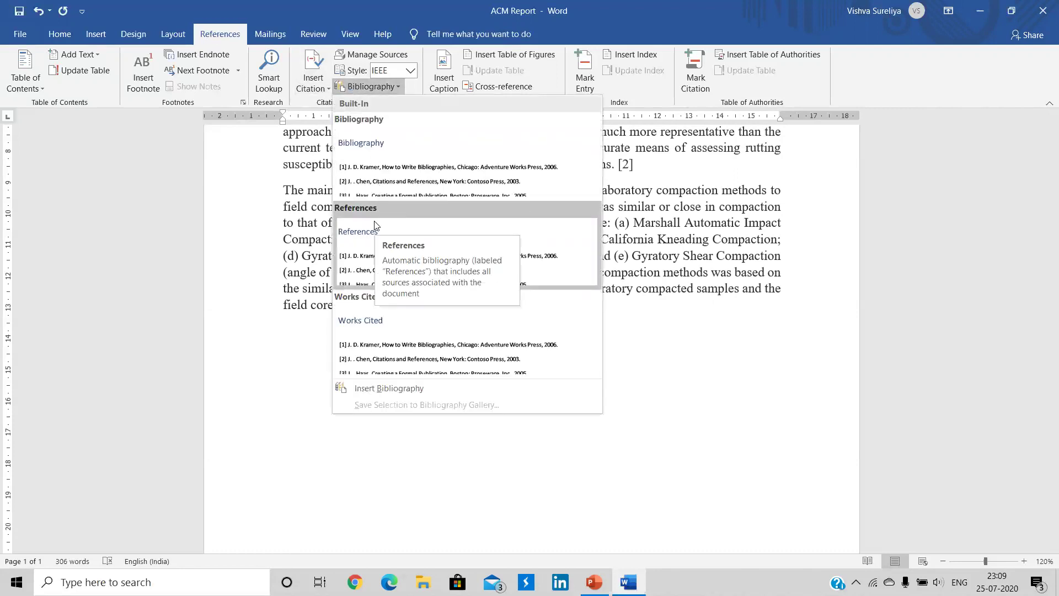
{"action": "left_click", "coordinate": [397, 234]}
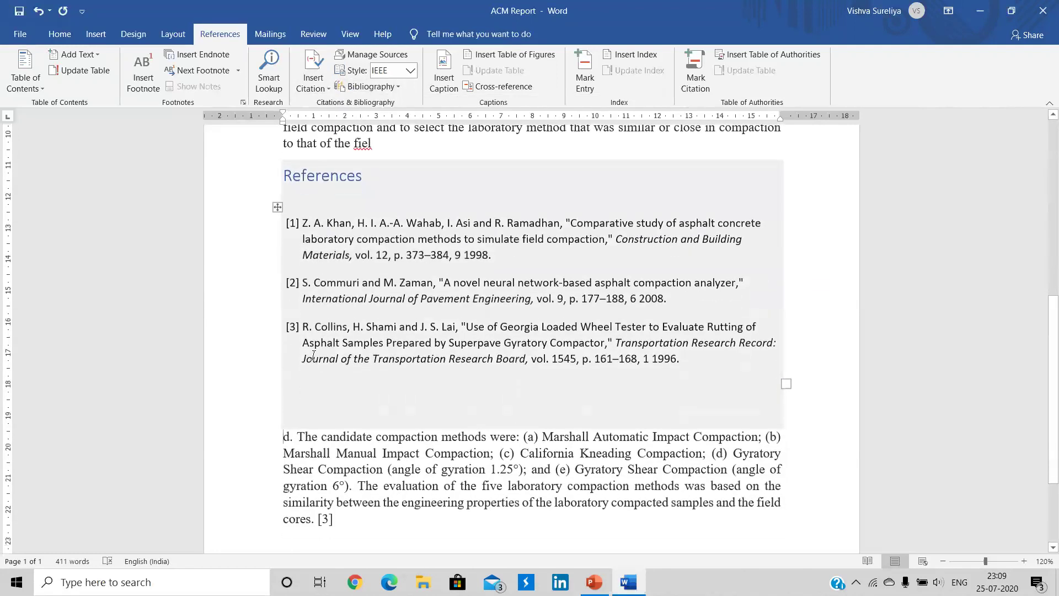
{"action": "key", "text": "ctrl+z"}
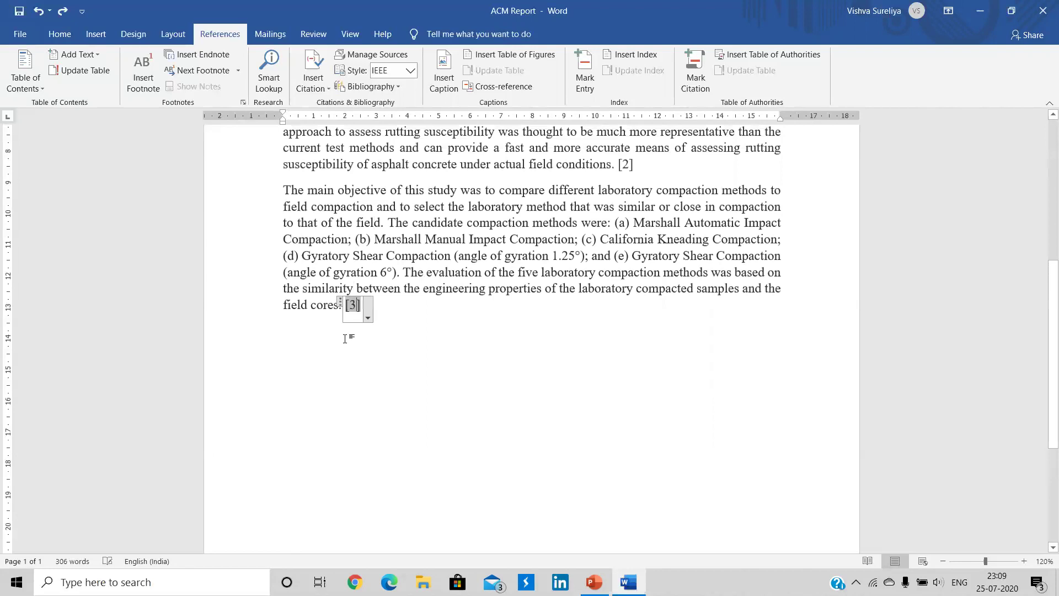
- Start a new line after the [3] citation and insert the References bibliography there
{"action": "left_click", "coordinate": [388, 314]}
{"action": "key", "text": "Return"}
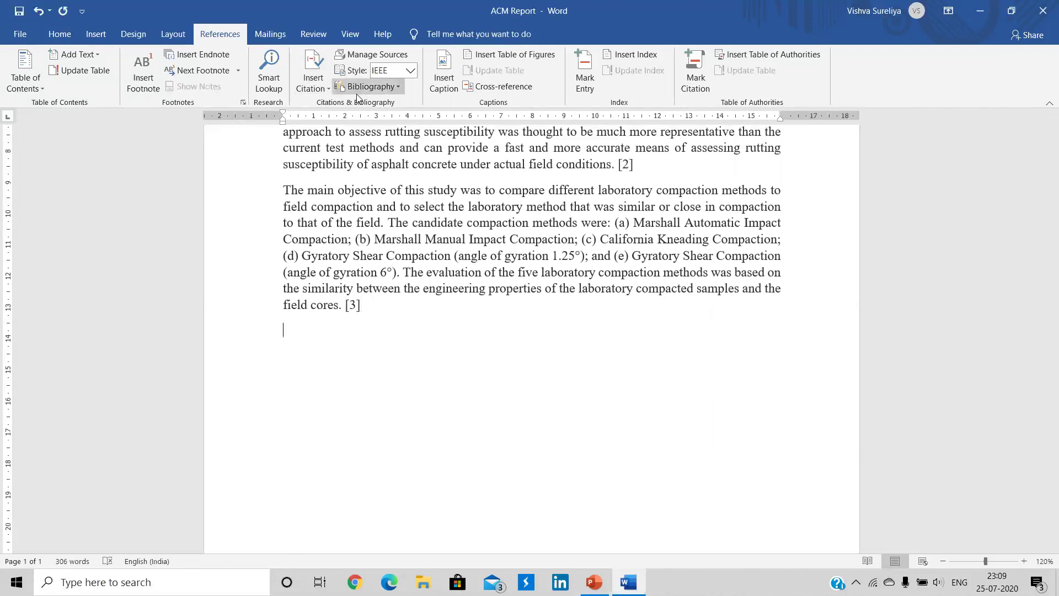
{"action": "left_click", "coordinate": [359, 88]}
{"action": "left_click", "coordinate": [376, 246]}
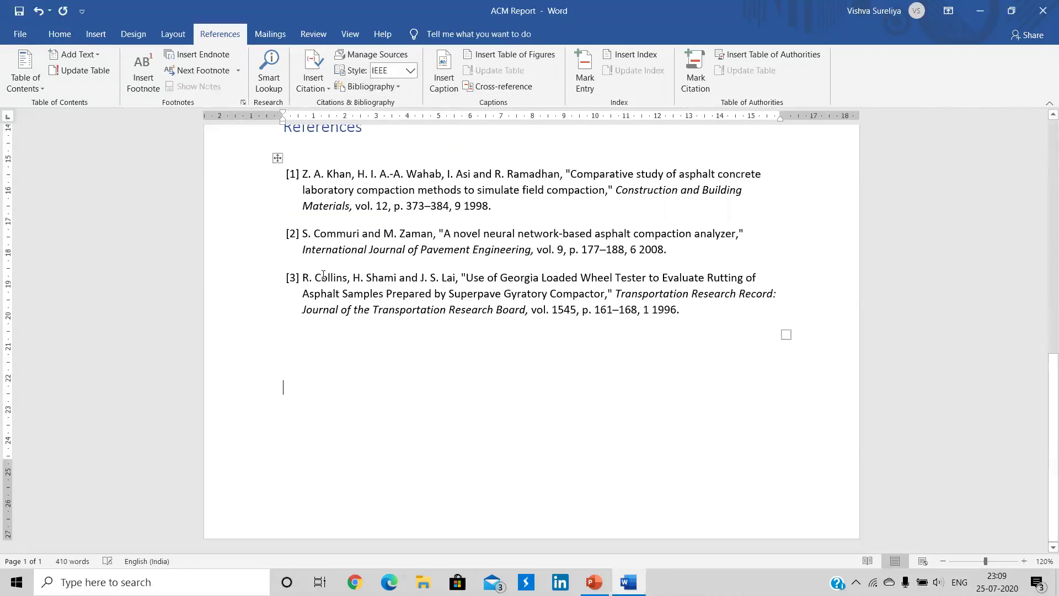
{"action": "scroll", "coordinate": [331, 270], "scroll_direction": "up", "scroll_amount": 2}
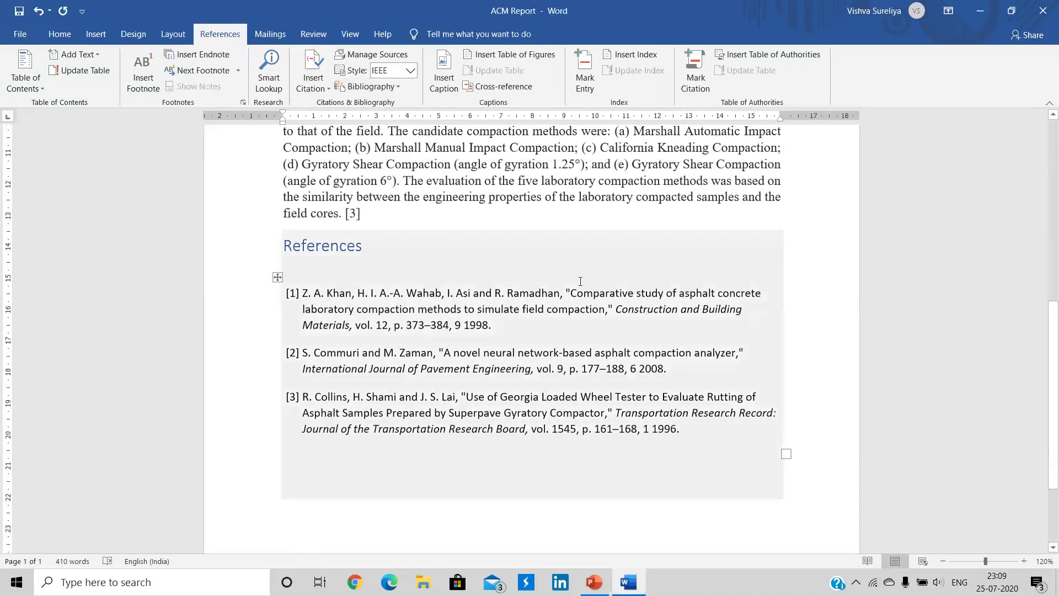
{"action": "scroll", "coordinate": [489, 370], "scroll_direction": "up", "scroll_amount": 2}
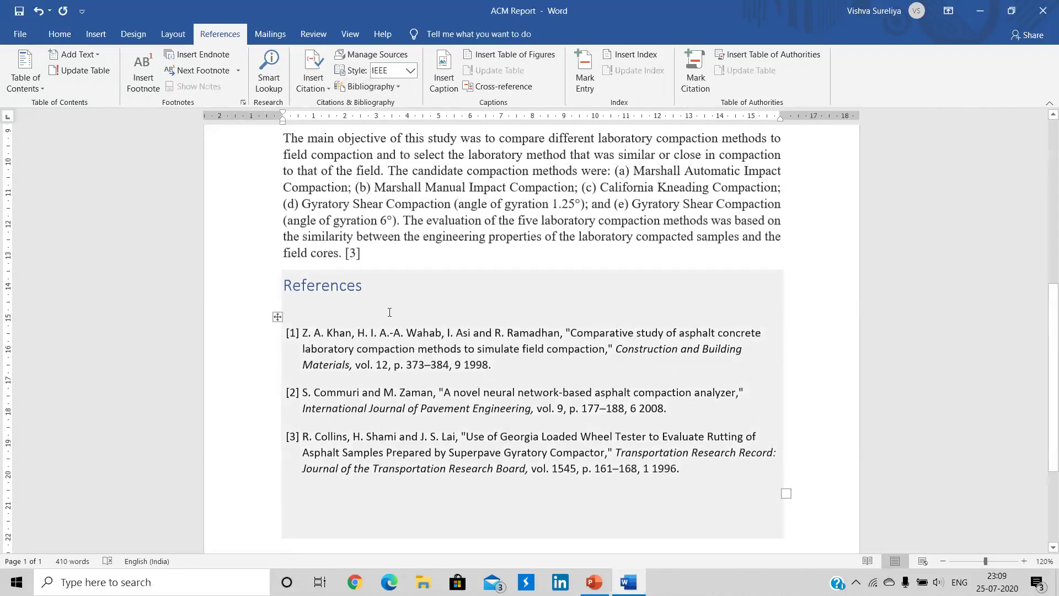
{"action": "scroll", "coordinate": [390, 312], "scroll_direction": "up", "scroll_amount": 4}
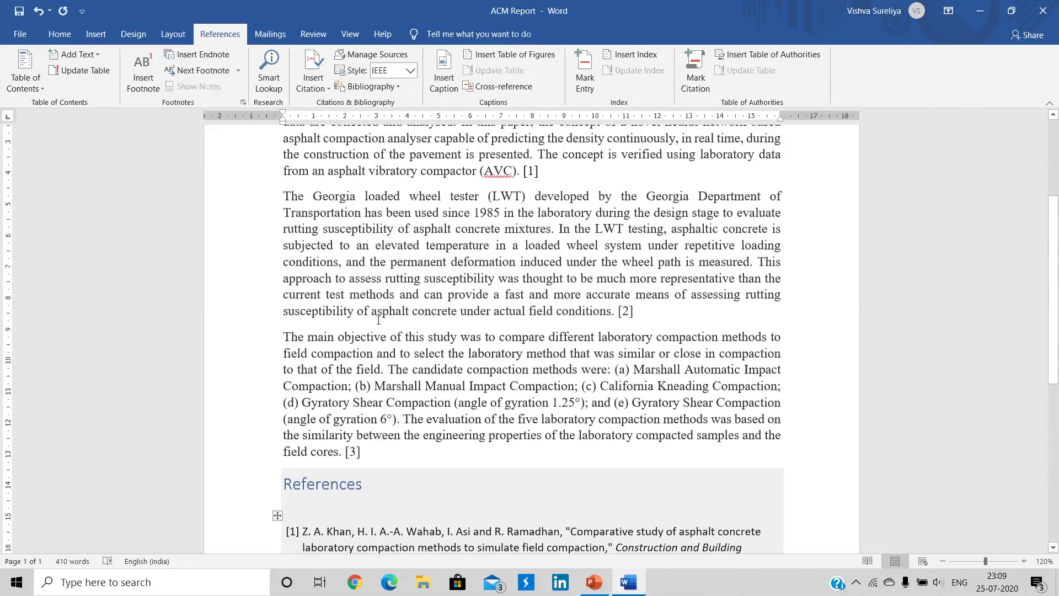
{"action": "scroll", "coordinate": [378, 320], "scroll_direction": "up", "scroll_amount": 3}
{"action": "scroll", "coordinate": [378, 454], "scroll_direction": "down", "scroll_amount": 3}
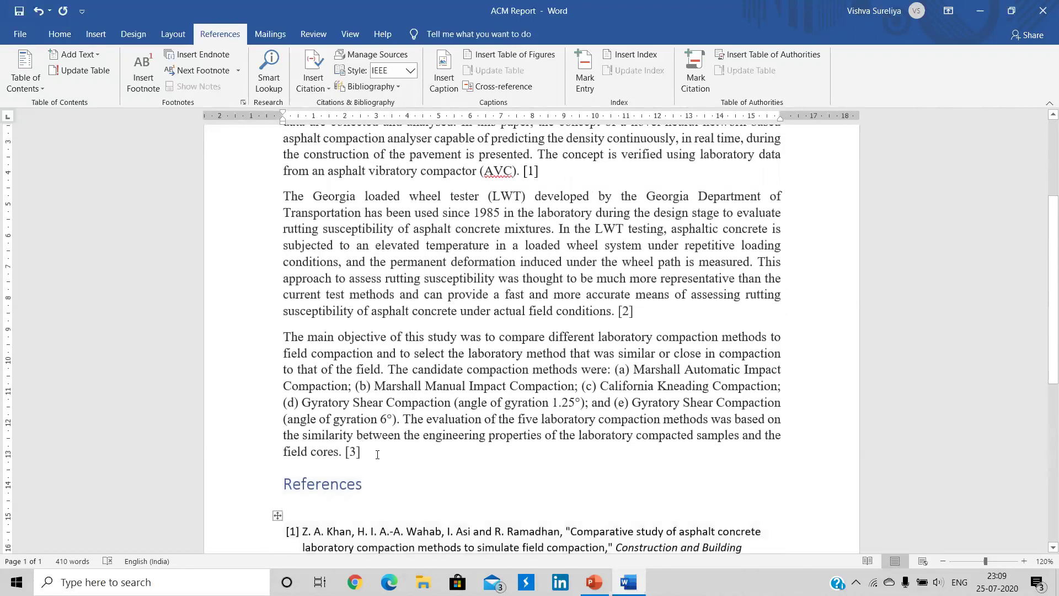
{"action": "left_click", "coordinate": [377, 453]}
{"action": "scroll", "coordinate": [281, 225], "scroll_direction": "up", "scroll_amount": 5}
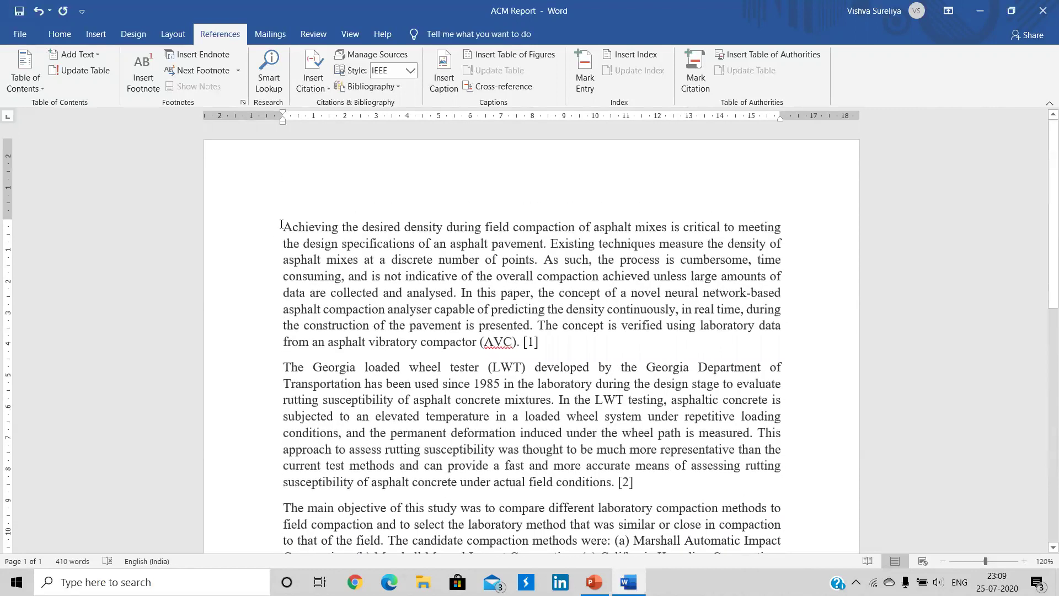
- Update the citations and the References bibliography block
{"action": "scroll", "coordinate": [476, 416], "scroll_direction": "down", "scroll_amount": 13}
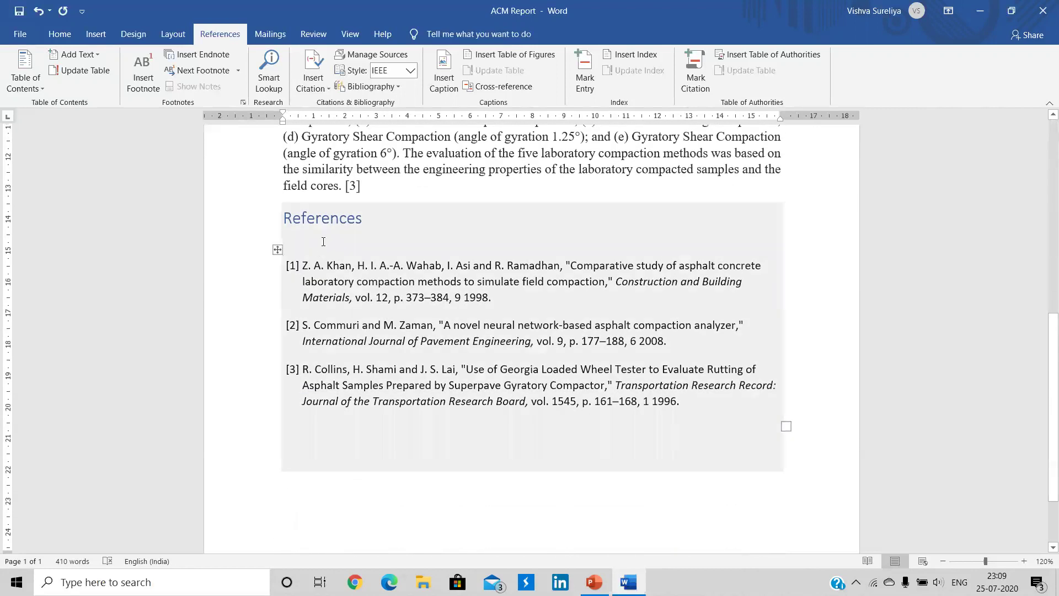
{"action": "left_click", "coordinate": [389, 221]}
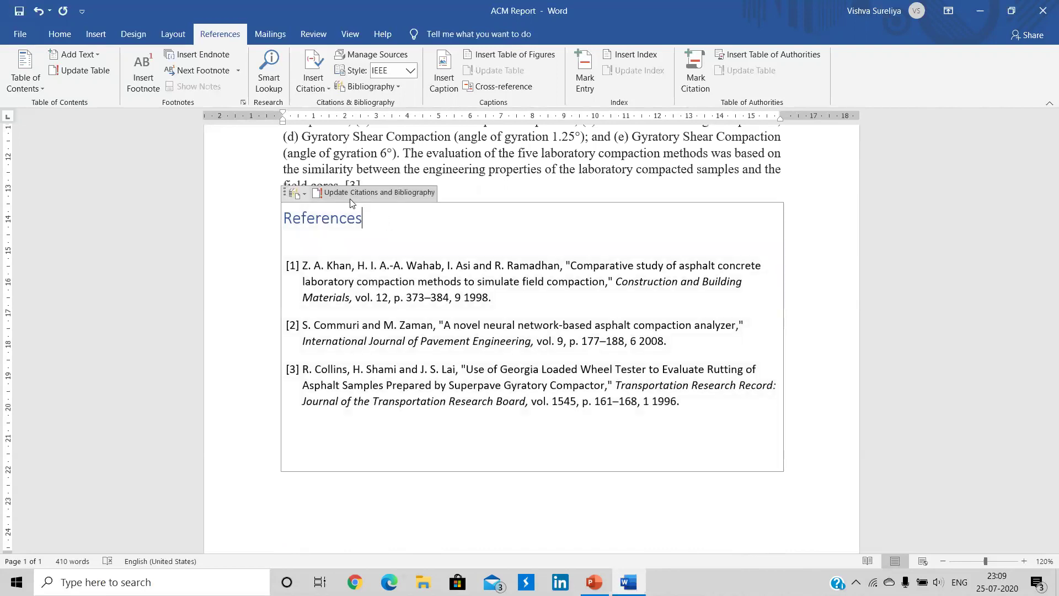
{"action": "left_click", "coordinate": [390, 196]}
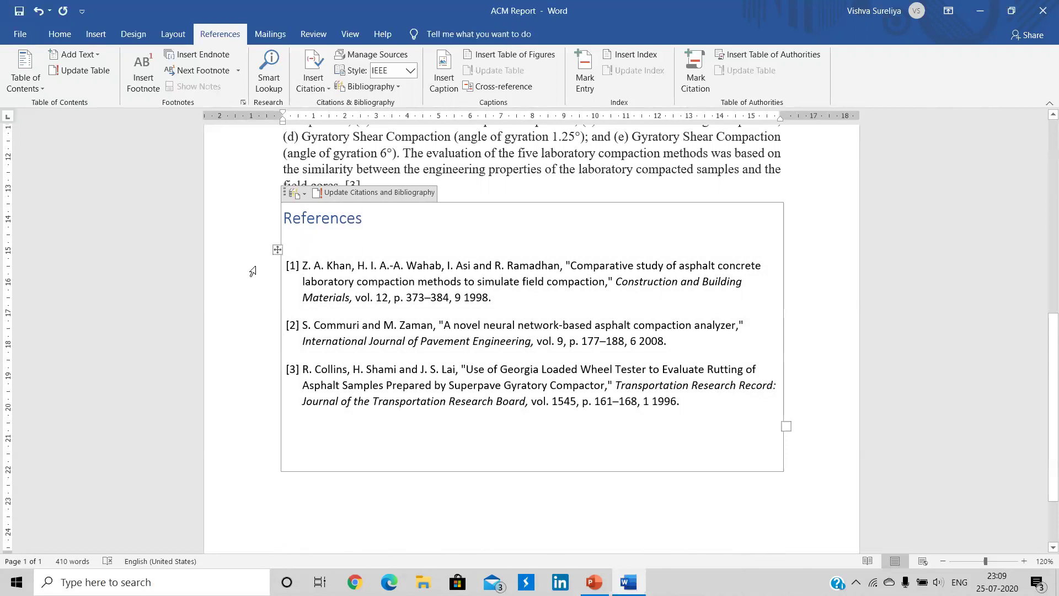
{"action": "scroll", "coordinate": [411, 262], "scroll_direction": "up", "scroll_amount": 9}
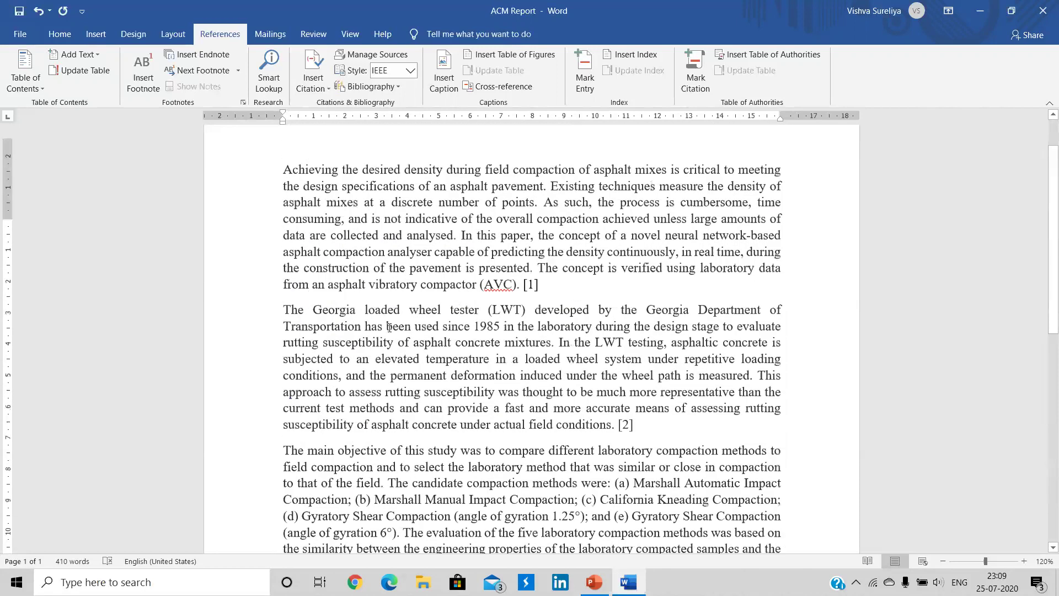
{"action": "scroll", "coordinate": [267, 385], "scroll_direction": "down", "scroll_amount": 6}
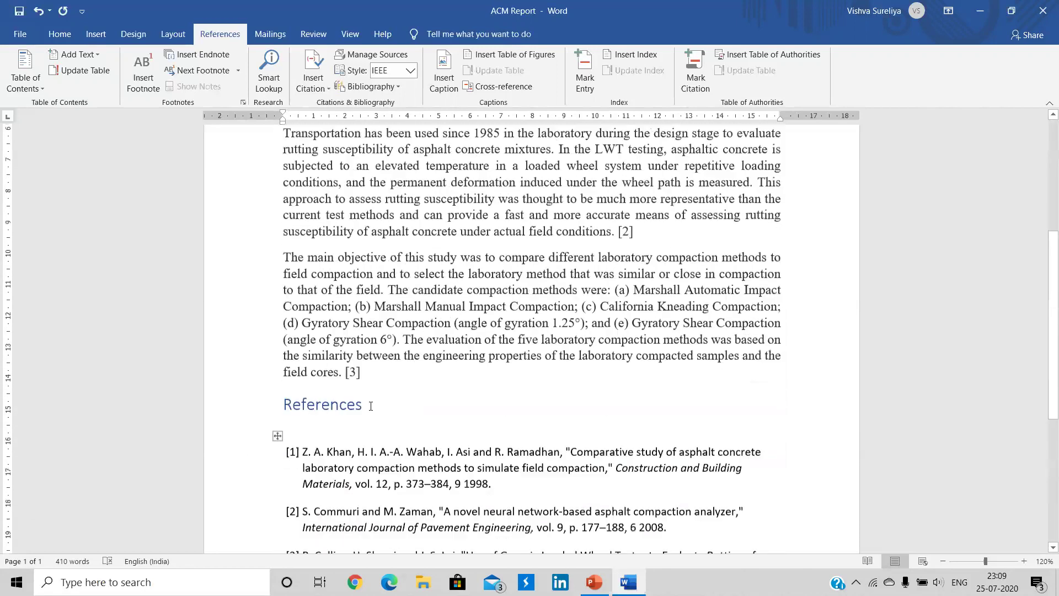
{"action": "scroll", "coordinate": [289, 374], "scroll_direction": "down", "scroll_amount": 2}
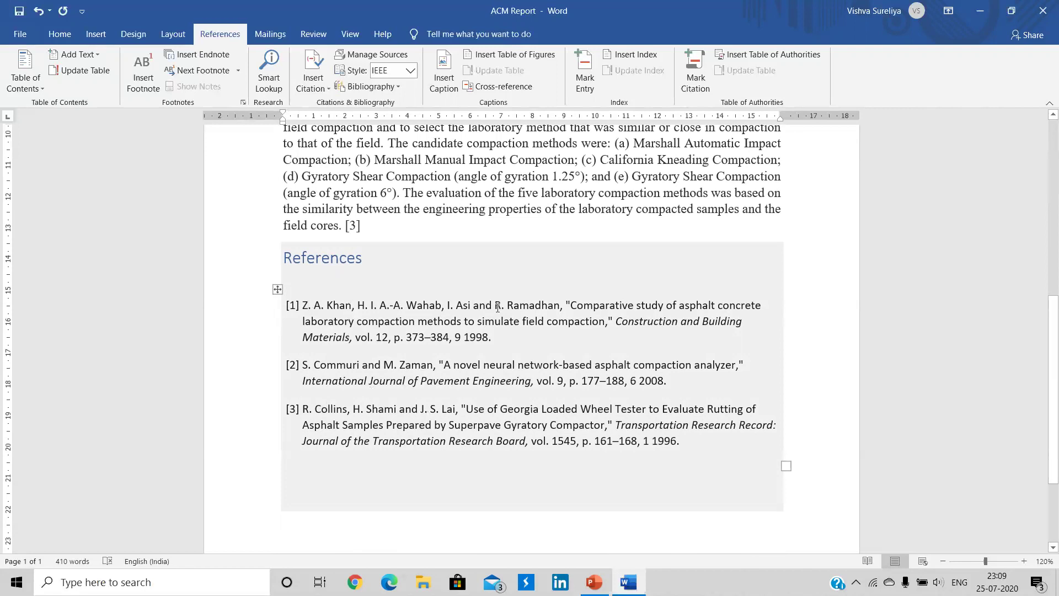
{"action": "scroll", "coordinate": [453, 316], "scroll_direction": "up", "scroll_amount": 5}
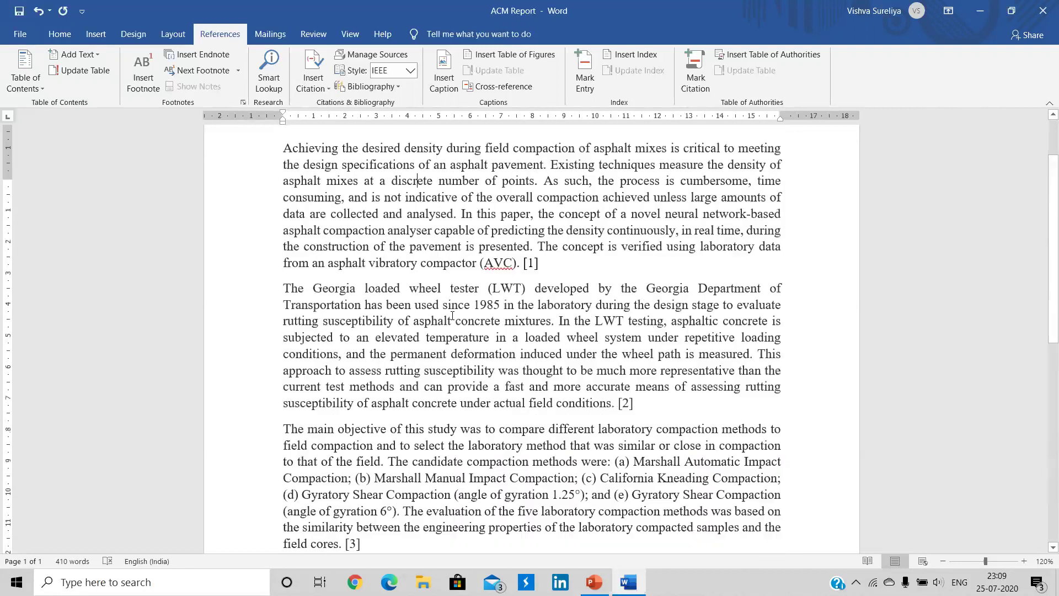
{"action": "scroll", "coordinate": [452, 316], "scroll_direction": "up", "scroll_amount": 3}
- Keep IEEE as the citation style and close the Word report
{"action": "left_click", "coordinate": [410, 70]}
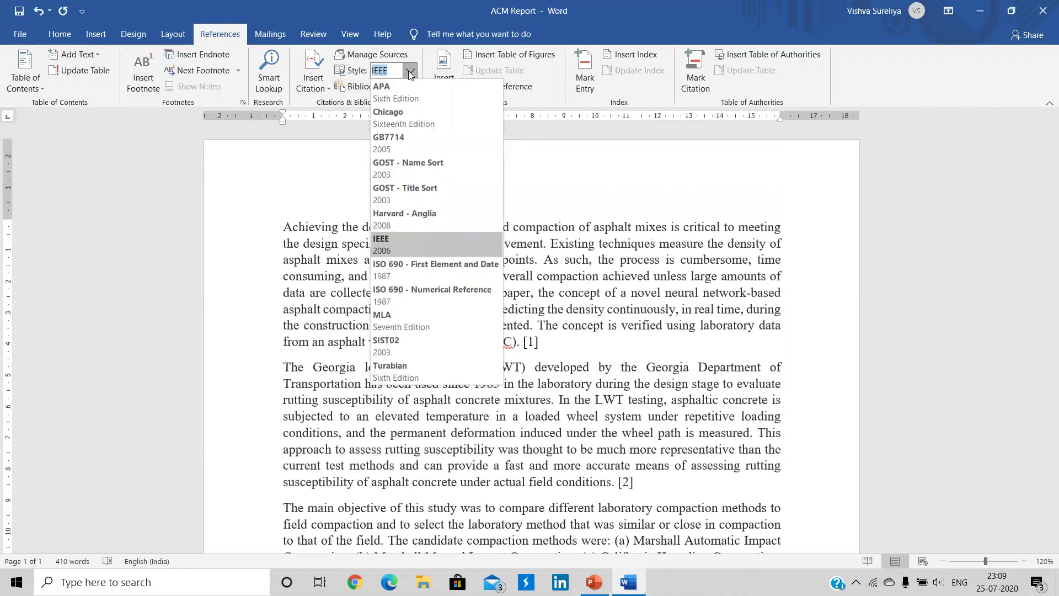
{"action": "left_click", "coordinate": [404, 243]}
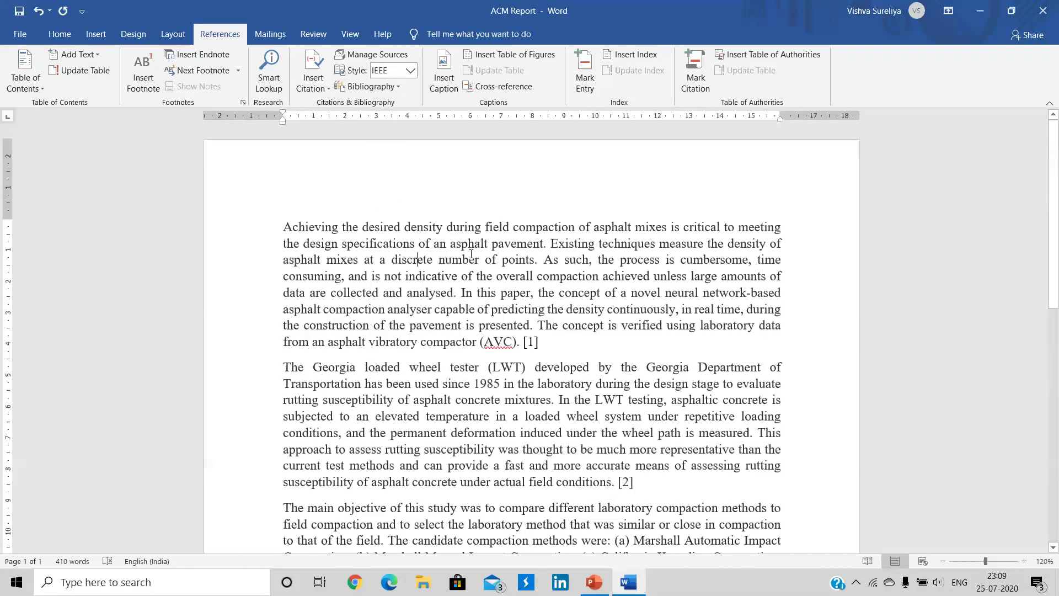
{"action": "left_click", "coordinate": [1042, 5]}
- Close Word without saving, return to the JabRef deck, and present slide 6 full-screen
{"action": "left_click", "coordinate": [531, 318]}
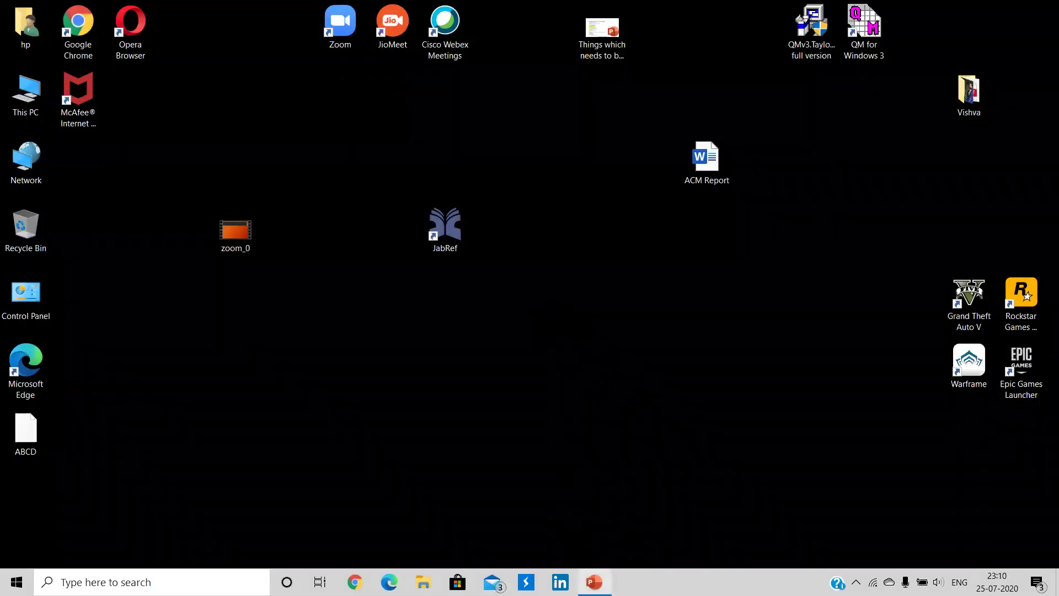
{"action": "left_click", "coordinate": [593, 581]}
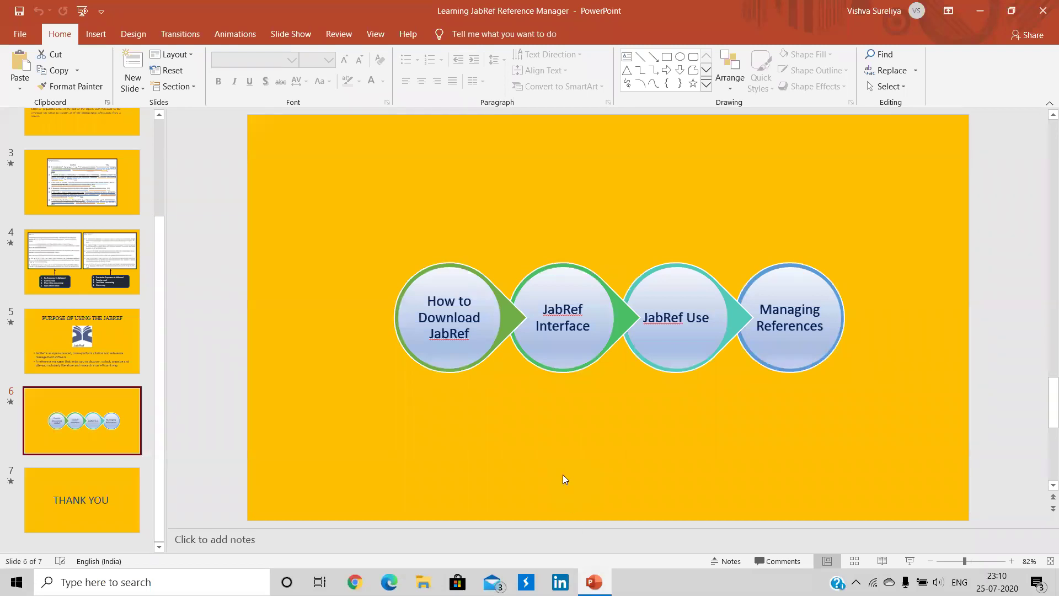
{"action": "left_click", "coordinate": [909, 561]}
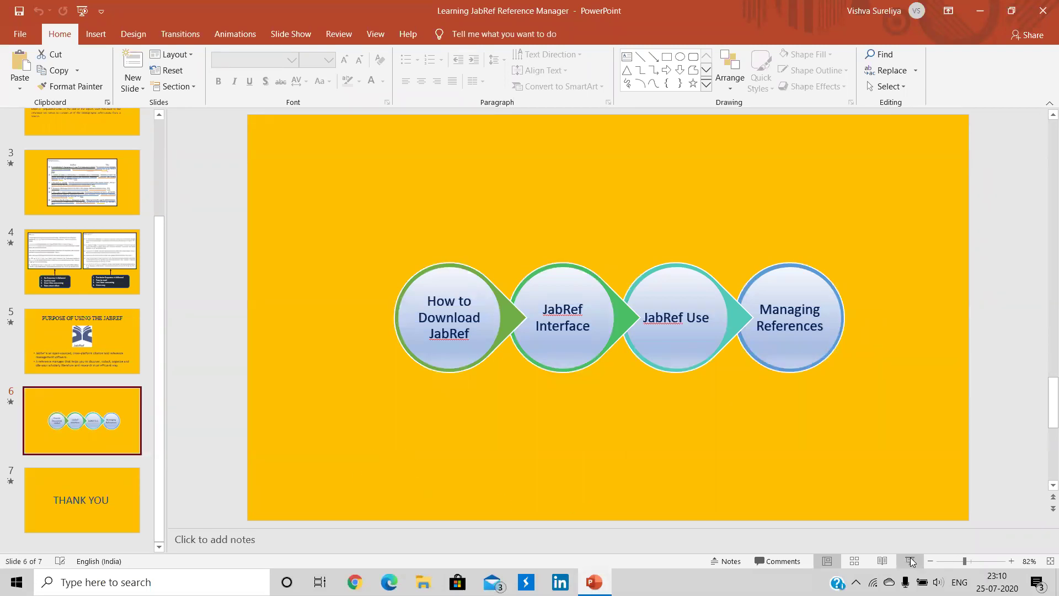